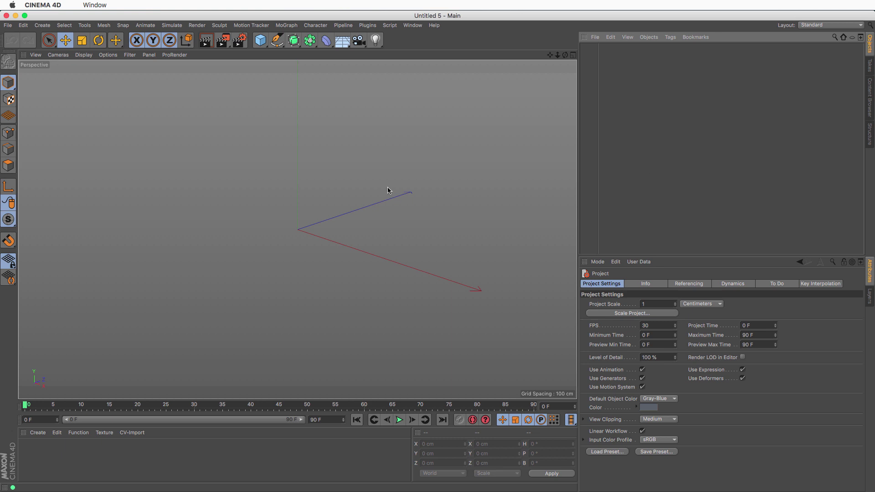
- Add a null object to the empty scene and rename it XPRESSO
{"action": "left_click_drag", "start_coordinate": [268, 46], "coordinate": [292, 53]}
{"action": "double_click", "coordinate": [599, 48]}
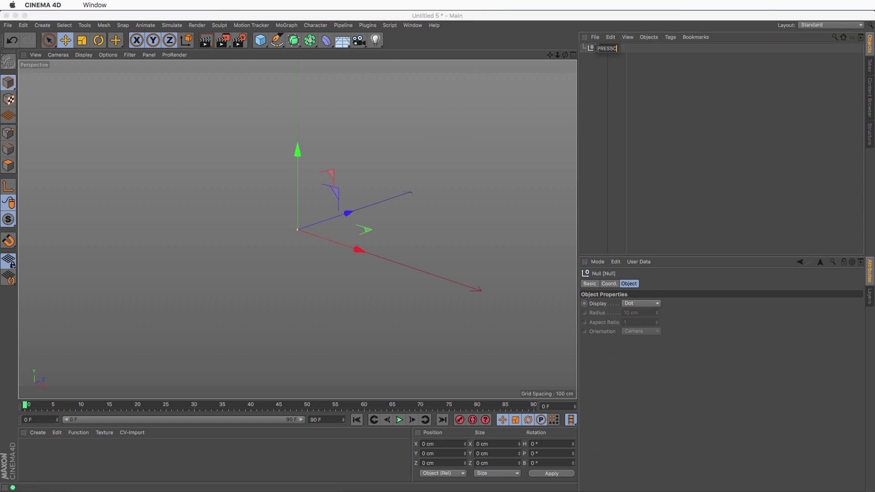
{"action": "type", "text": "XPRESSO"}
{"action": "key", "text": "Return"}
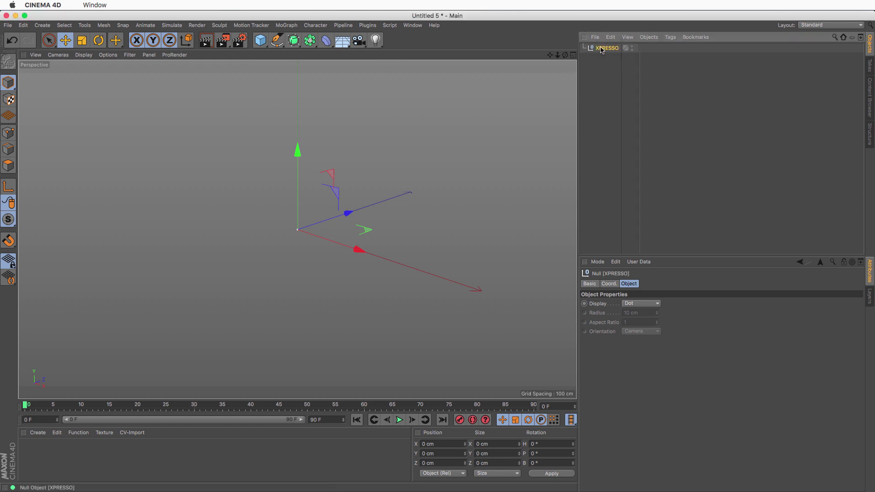
- Attach an XPresso tag to the XPRESSO null
{"action": "right_click", "coordinate": [601, 50]}
{"action": "mouse_move", "coordinate": [606, 53]}
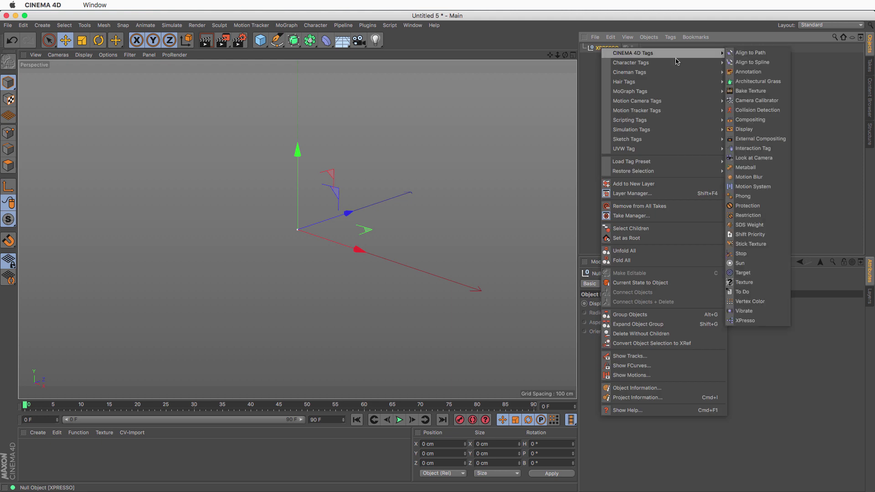
{"action": "left_click", "coordinate": [737, 321]}
- Collapse the X-Pool node tree, hide its search field, and dock the XPresso Editor between the viewport and the object list
{"action": "left_click_drag", "start_coordinate": [312, 64], "coordinate": [537, 86]}
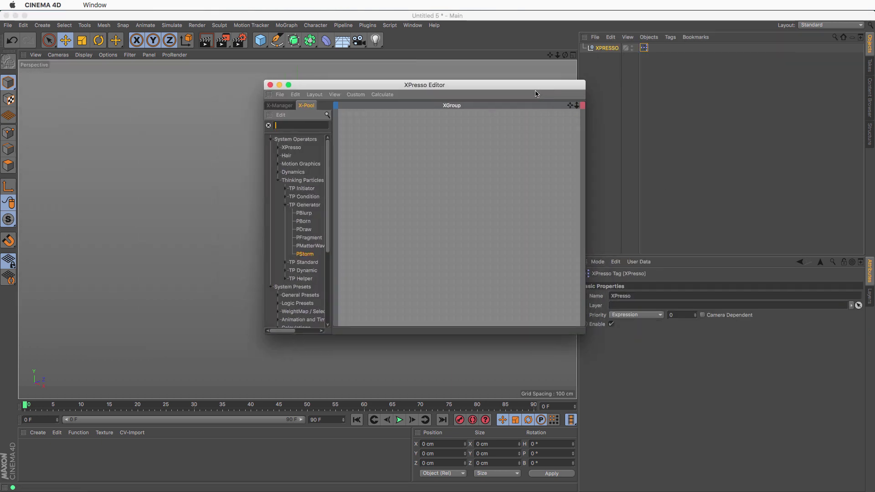
{"action": "left_click", "coordinate": [278, 180]}
{"action": "left_click", "coordinate": [270, 139]}
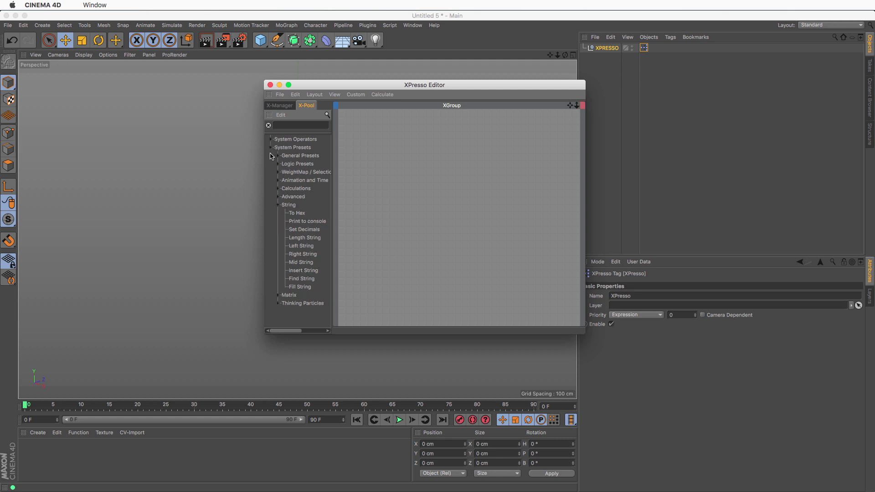
{"action": "left_click", "coordinate": [270, 147]}
{"action": "left_click", "coordinate": [326, 115]}
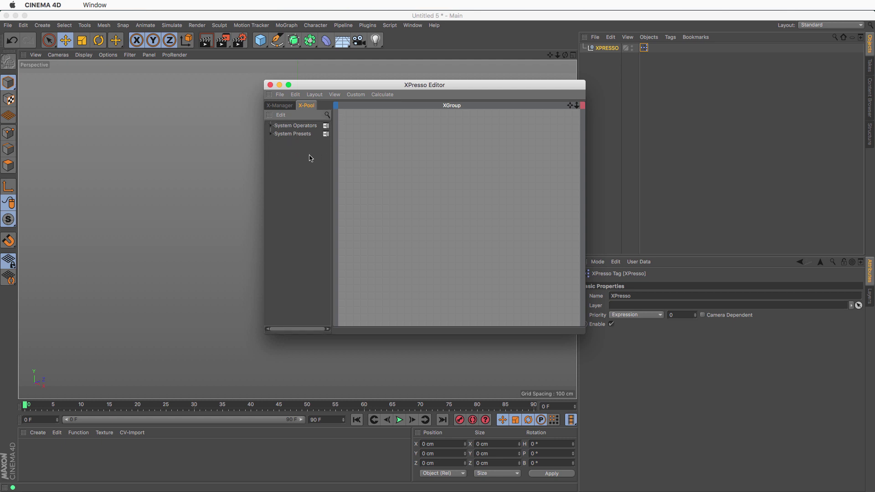
{"action": "left_click_drag", "start_coordinate": [346, 85], "coordinate": [198, 75]}
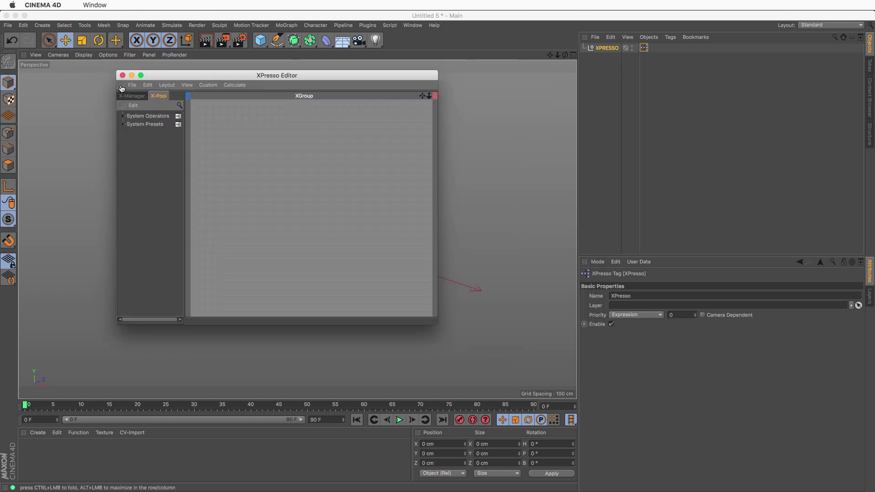
{"action": "left_click_drag", "start_coordinate": [121, 88], "coordinate": [574, 286]}
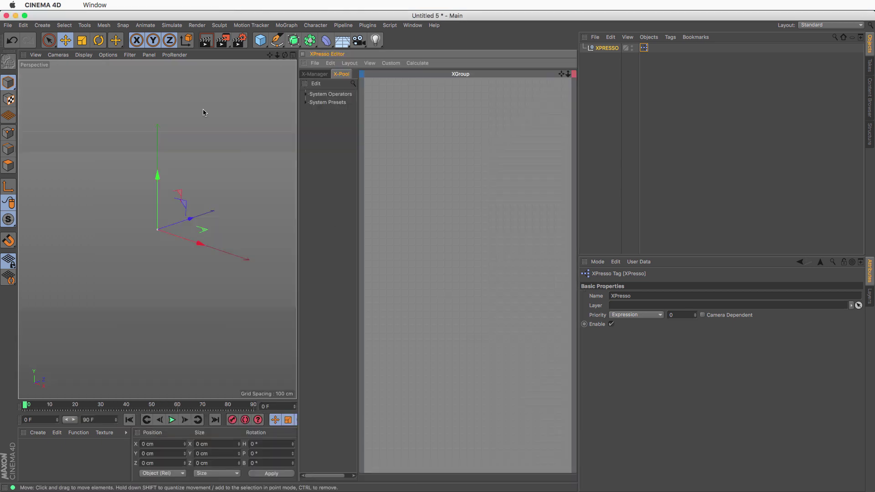
- Display the Thinking Particles settings, dock them below the XPresso Editor, and widen that column
{"action": "left_click", "coordinate": [172, 25]}
{"action": "mouse_move", "coordinate": [183, 70]}
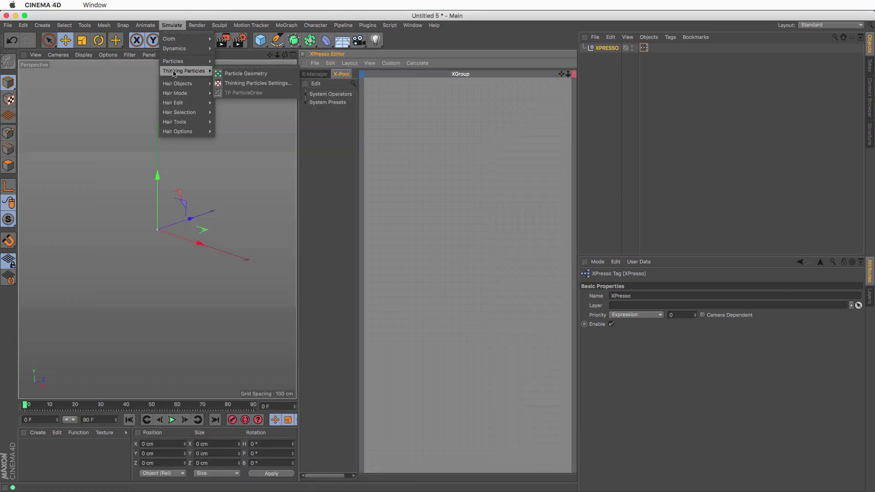
{"action": "left_click", "coordinate": [246, 84]}
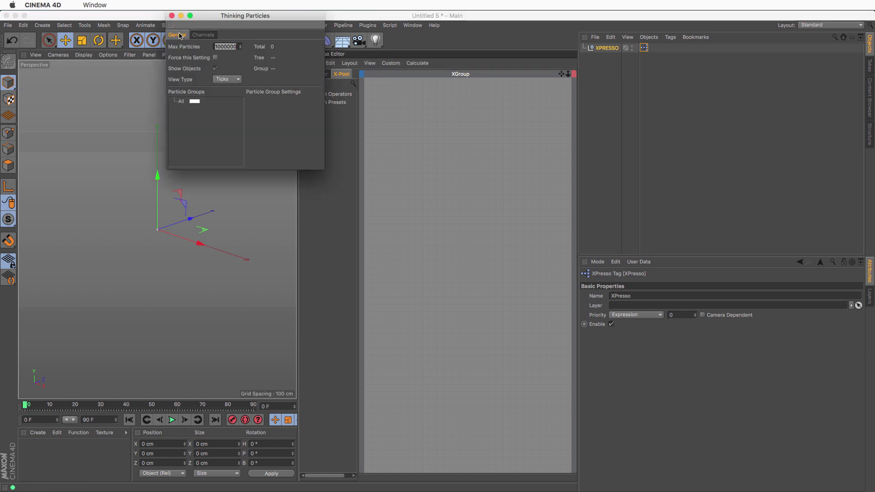
{"action": "left_click_drag", "start_coordinate": [415, 469], "coordinate": [414, 467]}
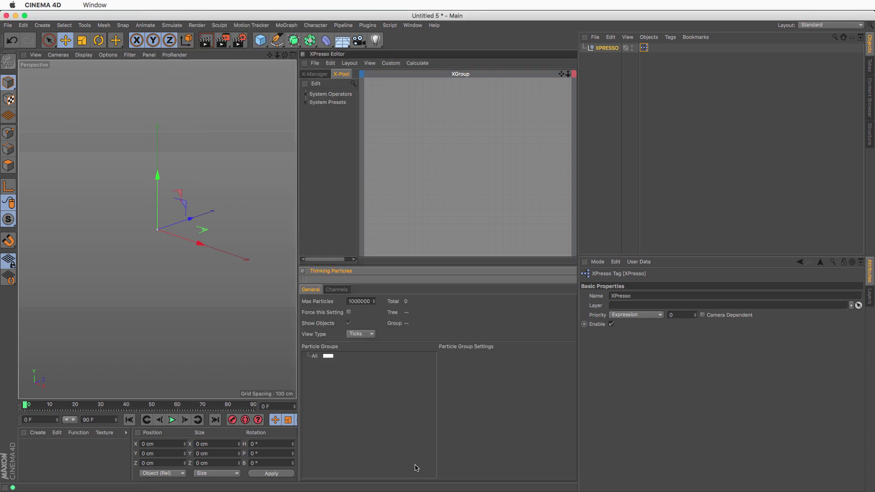
{"action": "left_click_drag", "start_coordinate": [577, 404], "coordinate": [627, 407]}
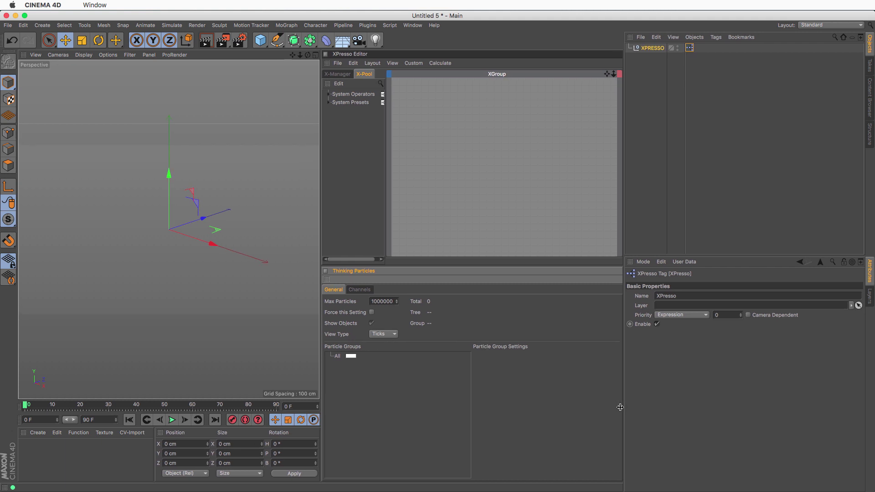
- Dock the Console beside the Thinking Particles settings and enlarge the XPresso Editor by narrowing the viewport and lowering the divider
{"action": "left_click", "coordinate": [367, 25]}
{"action": "mouse_move", "coordinate": [390, 26]}
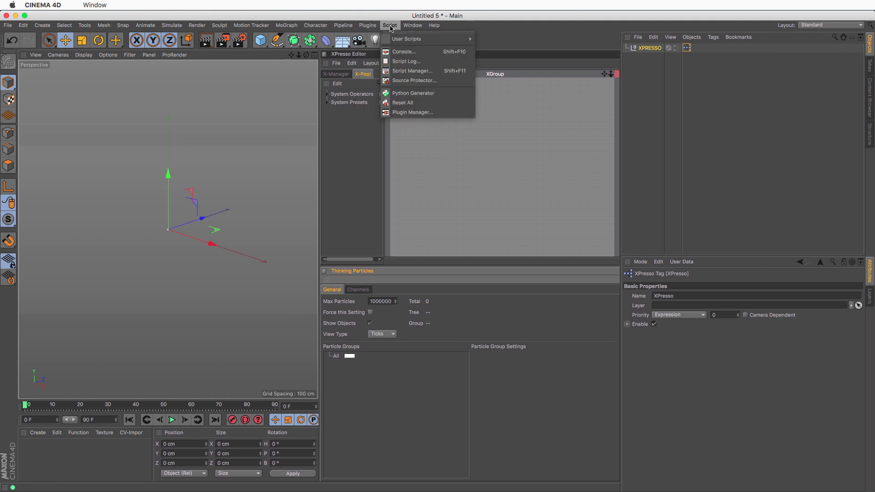
{"action": "left_click", "coordinate": [410, 51]}
{"action": "left_click_drag", "start_coordinate": [44, 51], "coordinate": [662, 404]}
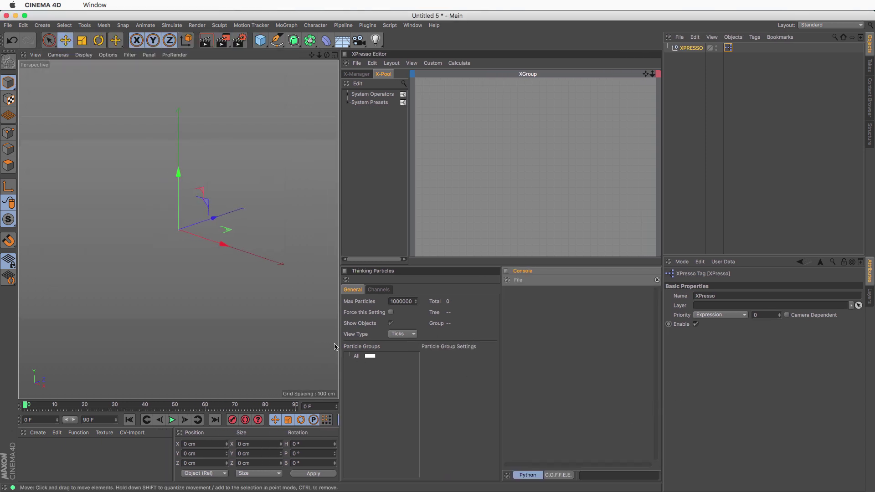
{"action": "left_click_drag", "start_coordinate": [339, 346], "coordinate": [295, 342]}
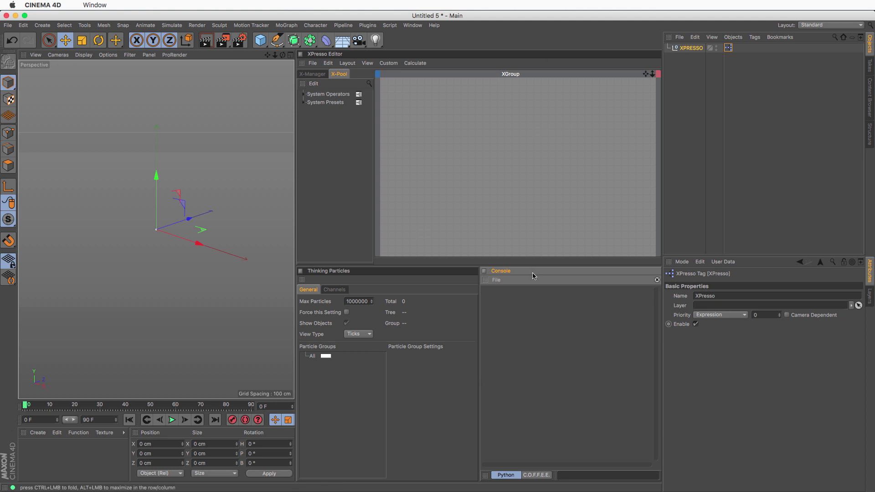
{"action": "left_click_drag", "start_coordinate": [536, 267], "coordinate": [534, 290]}
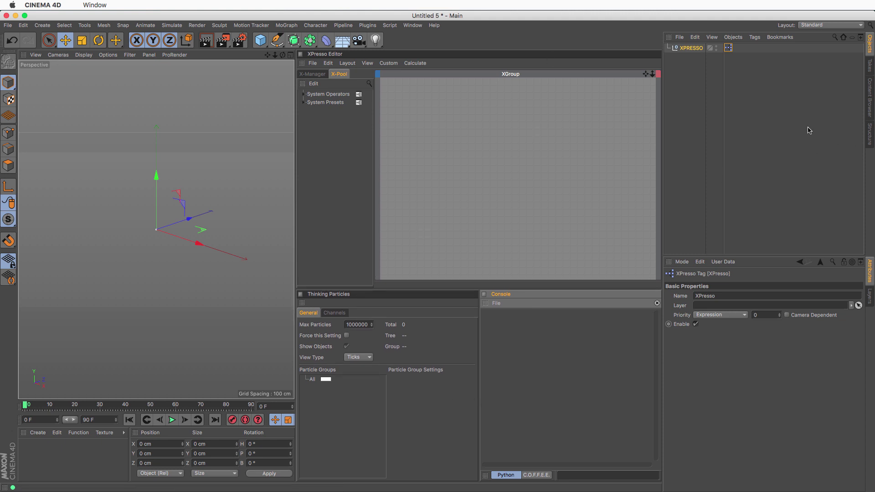
- Look through the Thinking Particles node categories, including TP Helper, offered for a new node in the XPresso graph
{"action": "left_click", "coordinate": [412, 25]}
{"action": "mouse_move", "coordinate": [417, 40]}
{"action": "left_click", "coordinate": [318, 160]}
{"action": "right_click", "coordinate": [450, 111]}
{"action": "mouse_move", "coordinate": [474, 113]}
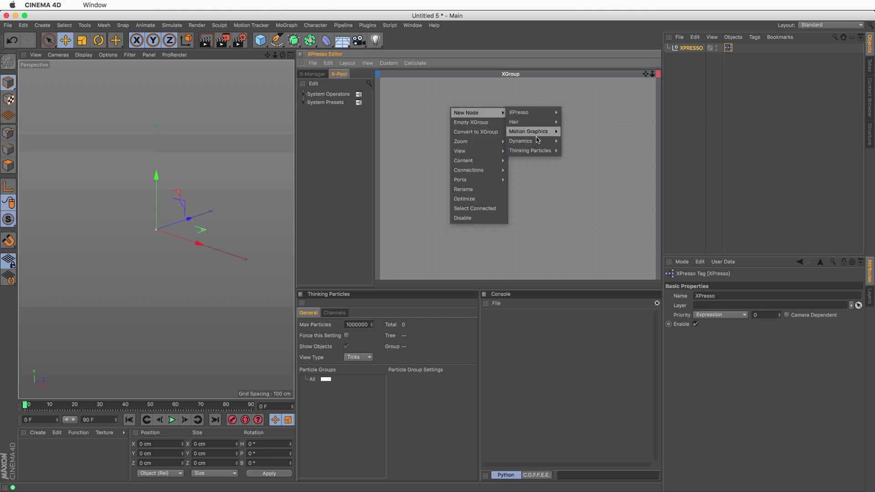
{"action": "mouse_move", "coordinate": [533, 150]}
{"action": "mouse_move", "coordinate": [590, 199]}
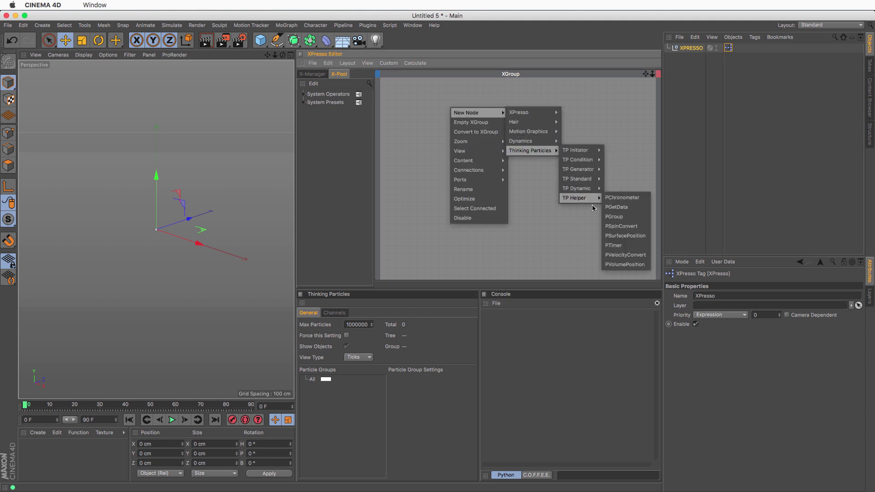
{"action": "left_click", "coordinate": [485, 226]}
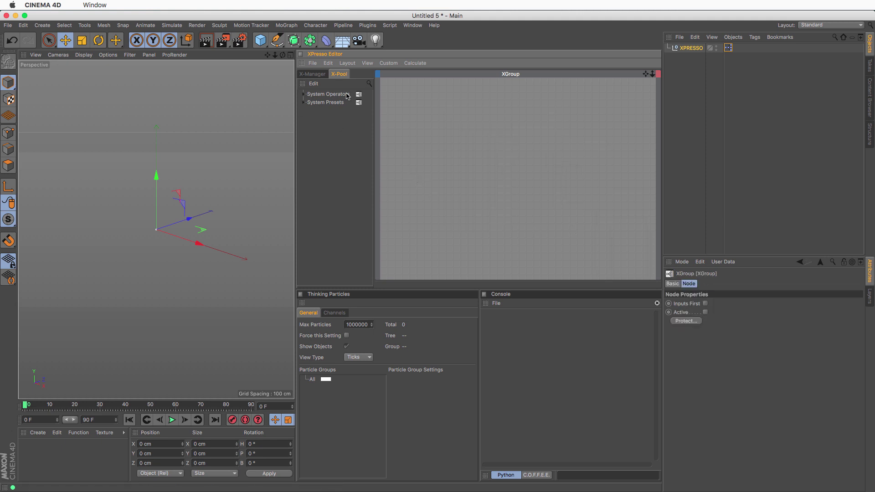
- Add a PBorn node from the Thinking Particles TP Generator group to the XPresso graph
{"action": "left_click", "coordinate": [304, 94]}
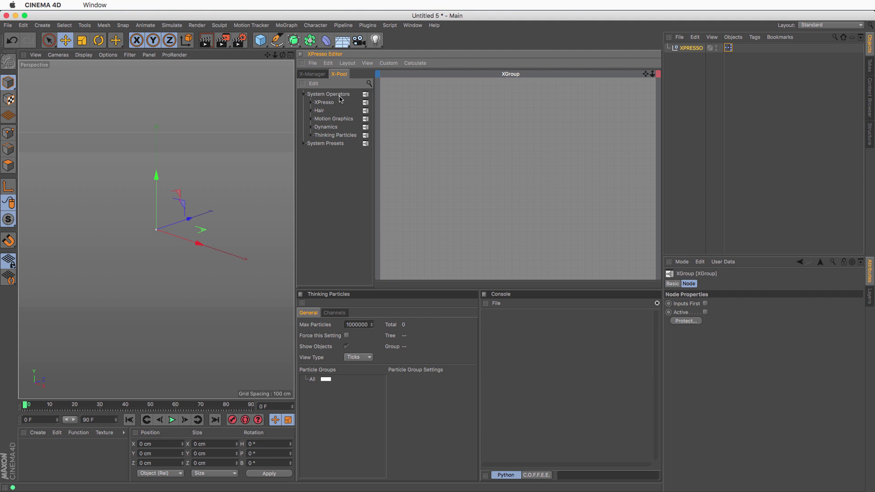
{"action": "left_click", "coordinate": [310, 135]}
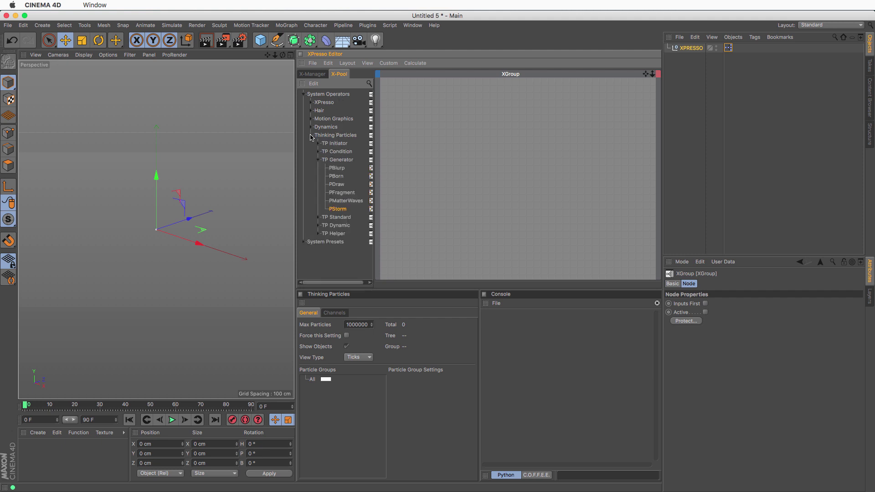
{"action": "left_click", "coordinate": [318, 160]}
{"action": "left_click", "coordinate": [318, 160]}
{"action": "left_click_drag", "start_coordinate": [334, 179], "coordinate": [455, 115]}
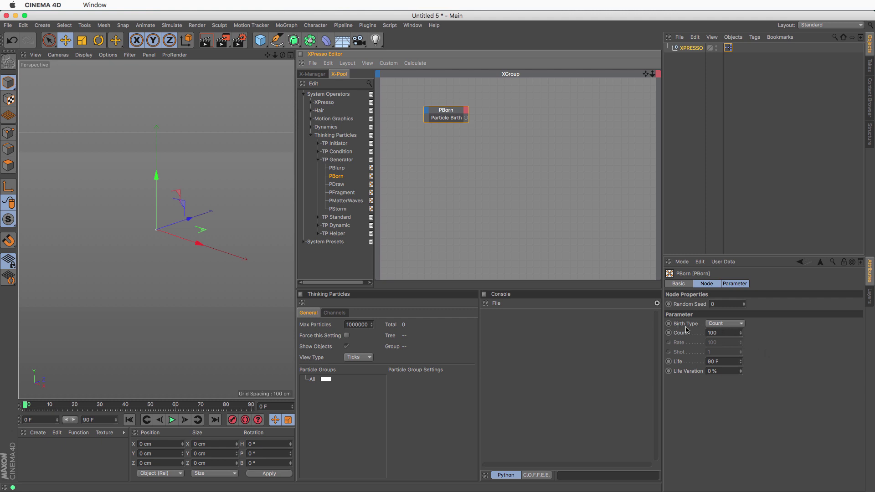
- Examine the PBorn node's Birth Type options and read their help documentation
{"action": "left_click", "coordinate": [729, 324]}
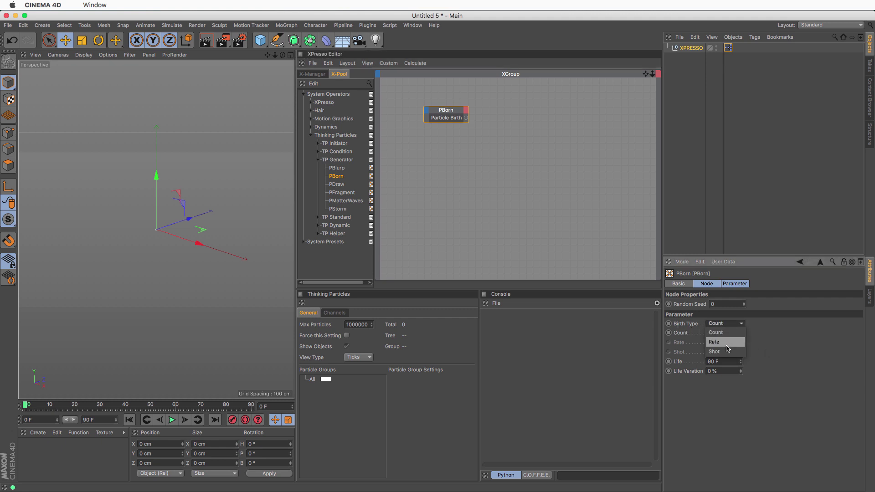
{"action": "left_click", "coordinate": [807, 358]}
{"action": "right_click", "coordinate": [686, 323]}
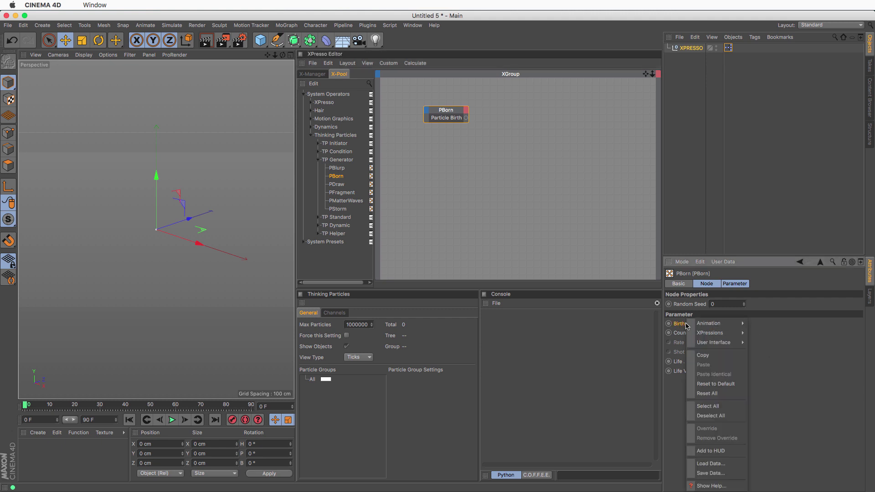
{"action": "left_click", "coordinate": [711, 486]}
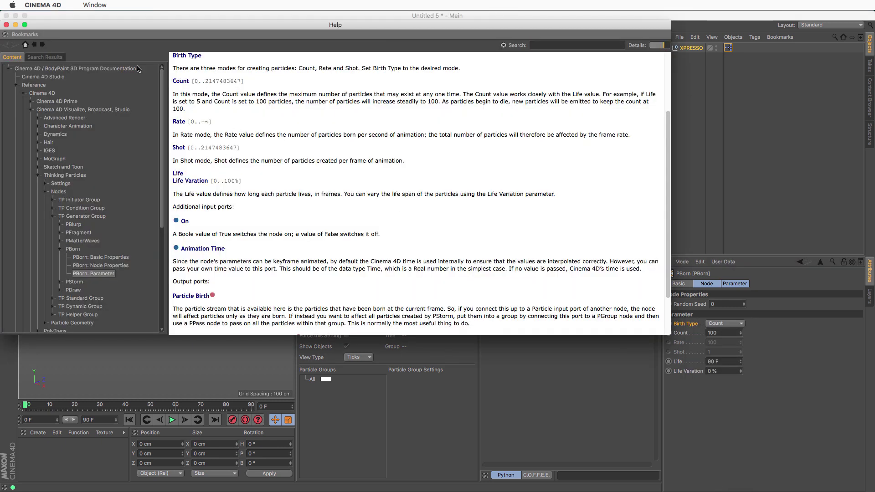
{"action": "left_click", "coordinate": [6, 25]}
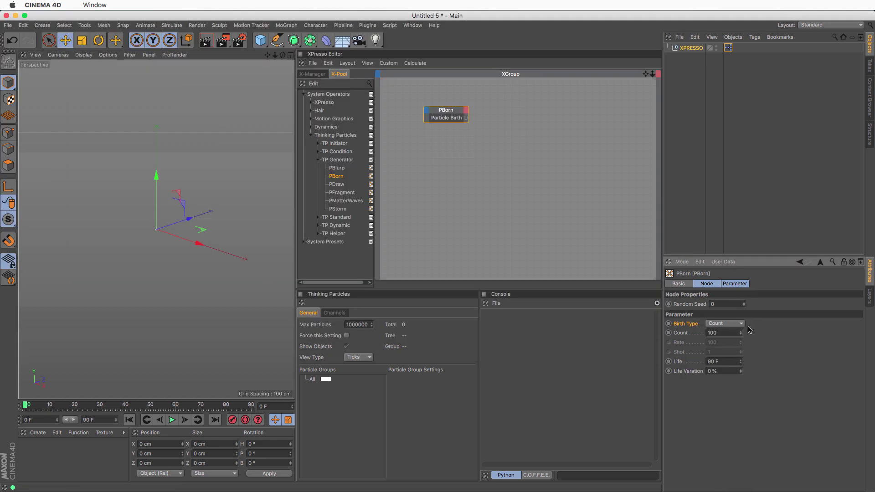
{"action": "left_click", "coordinate": [724, 325]}
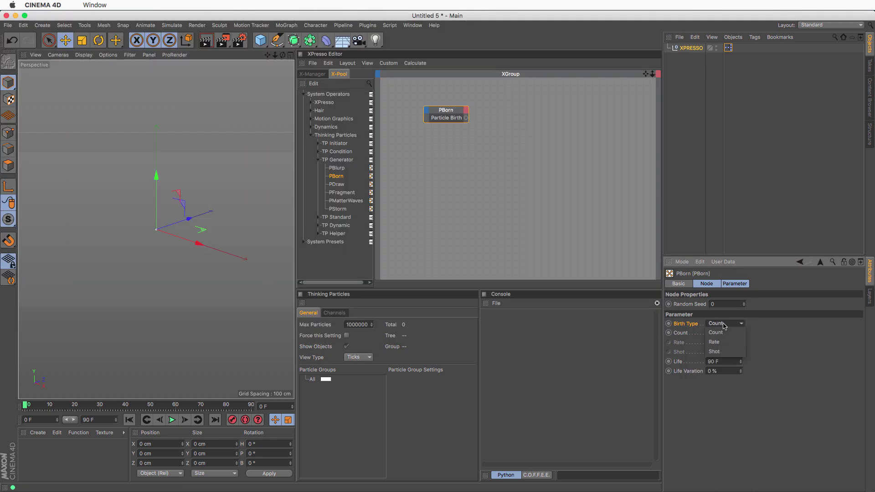
{"action": "left_click", "coordinate": [831, 341]}
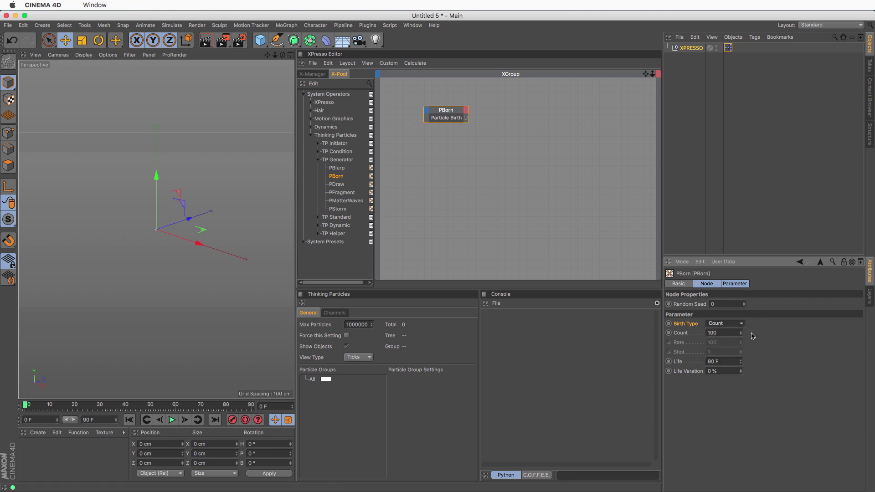
- Set the PBorn node's Birth Type to Shot with a Shot value of 2
{"action": "left_click", "coordinate": [738, 325]}
{"action": "left_click", "coordinate": [738, 343]}
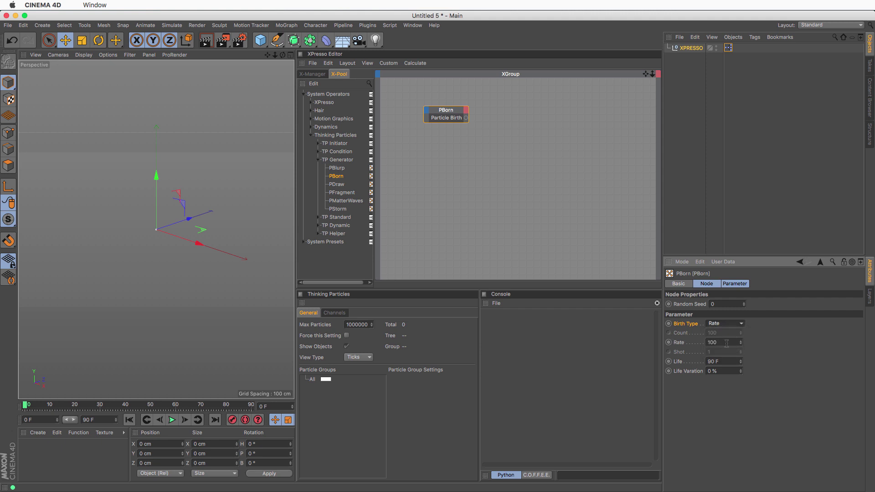
{"action": "left_click", "coordinate": [736, 324]}
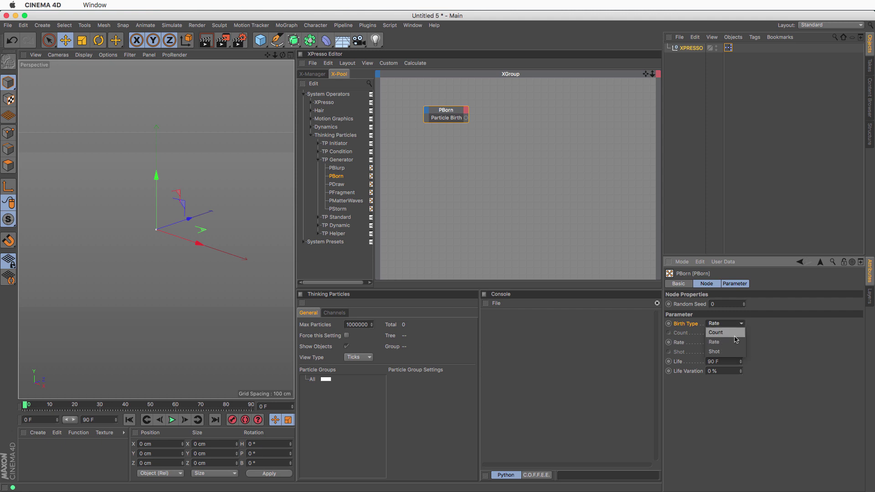
{"action": "left_click", "coordinate": [736, 353]}
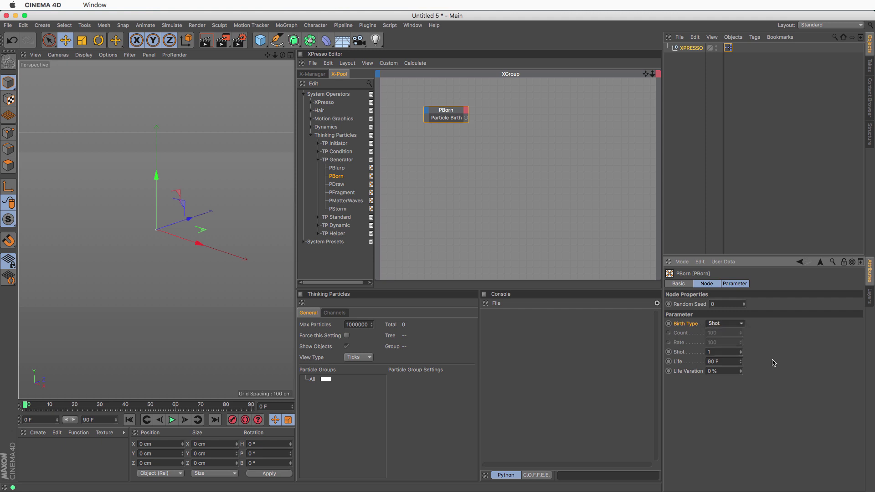
{"action": "left_click", "coordinate": [732, 352]}
- Extend the animation's end to frame 250 and play it back to check the particle total, returning to the start
{"action": "double_click", "coordinate": [101, 419]}
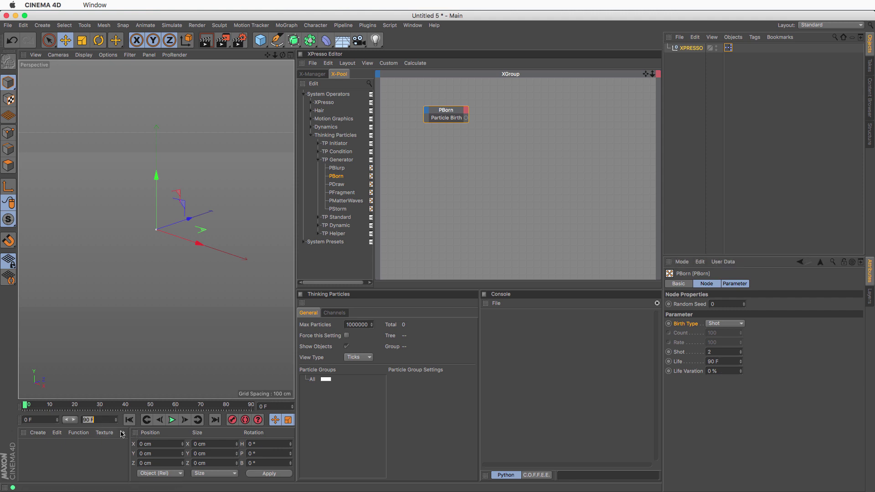
{"action": "type", "text": "25"}
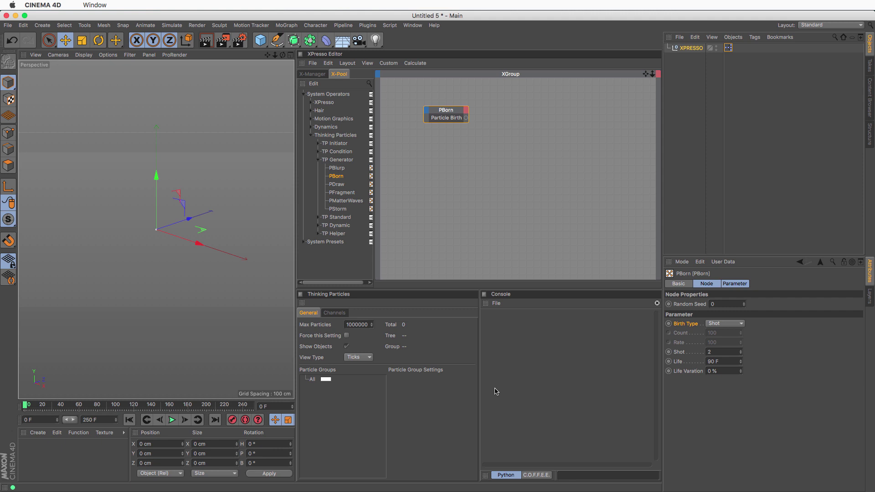
{"action": "left_click", "coordinate": [172, 420]}
{"action": "left_click", "coordinate": [171, 420]}
{"action": "left_click", "coordinate": [129, 420]}
{"action": "left_click", "coordinate": [172, 420]}
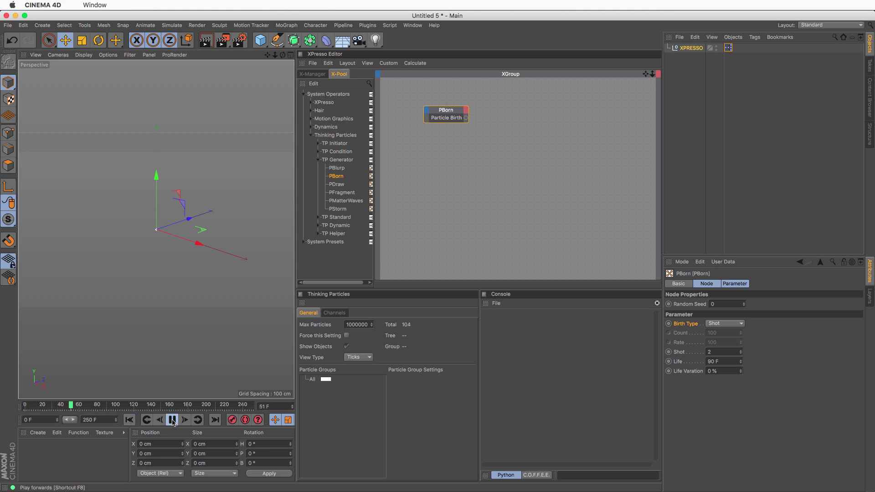
{"action": "left_click", "coordinate": [172, 420]}
{"action": "left_click", "coordinate": [147, 419]}
{"action": "left_click", "coordinate": [727, 325]}
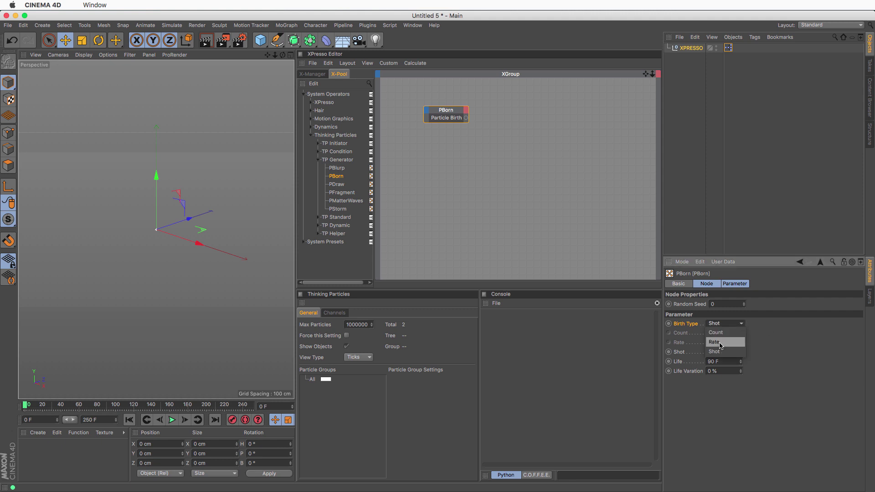
{"action": "left_click", "coordinate": [814, 348]}
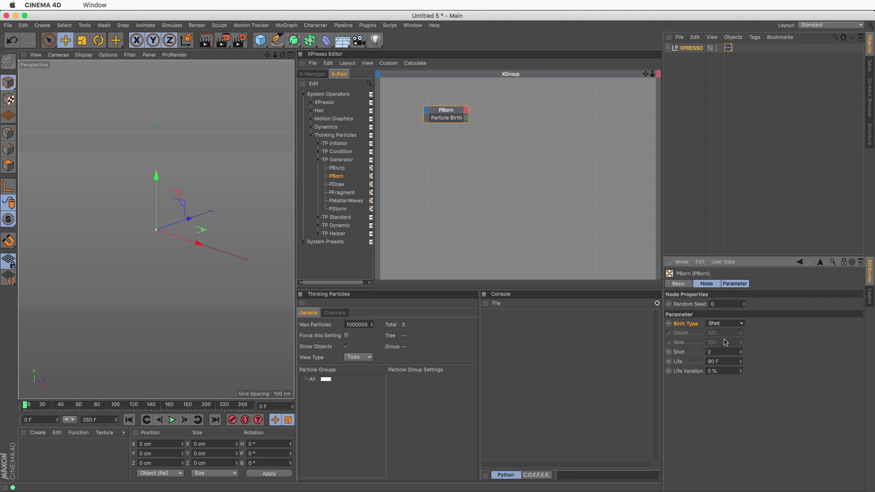
{"action": "left_click", "coordinate": [728, 324]}
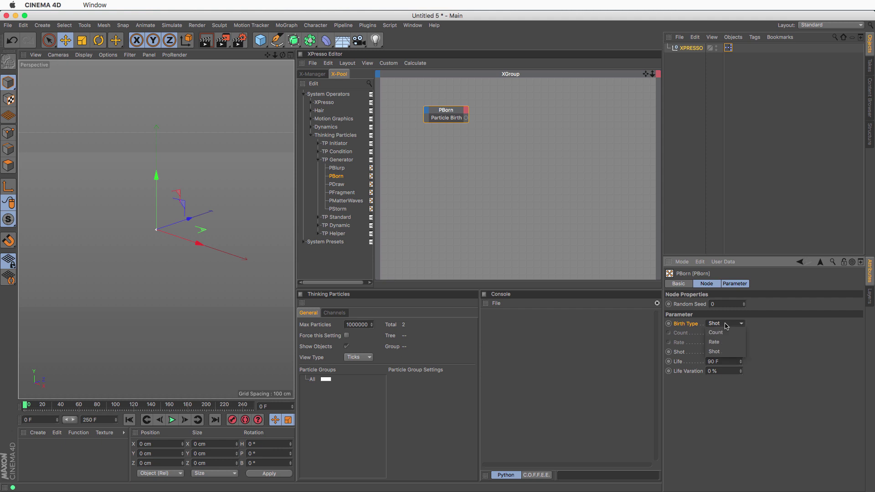
{"action": "left_click", "coordinate": [774, 336]}
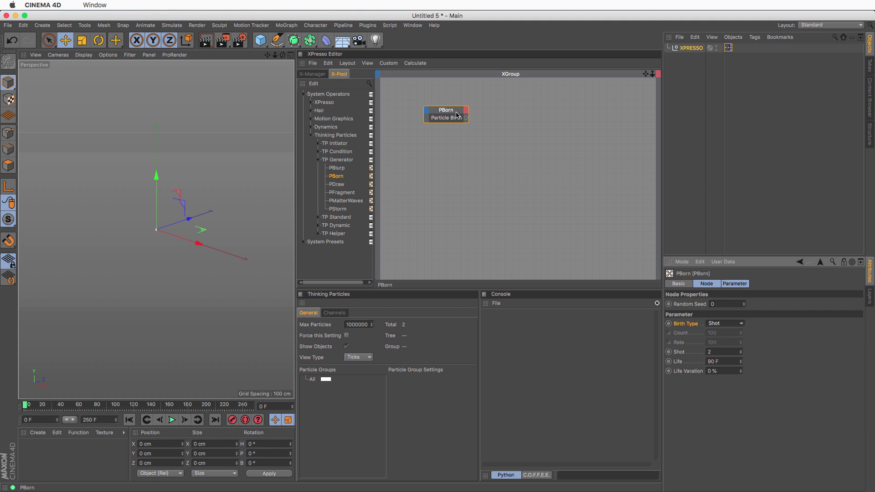
- Add a Print to console node from the String system presets and try to connect PBorn's Particle Birth output to its Input1
{"action": "left_click_drag", "start_coordinate": [457, 115], "coordinate": [447, 116]}
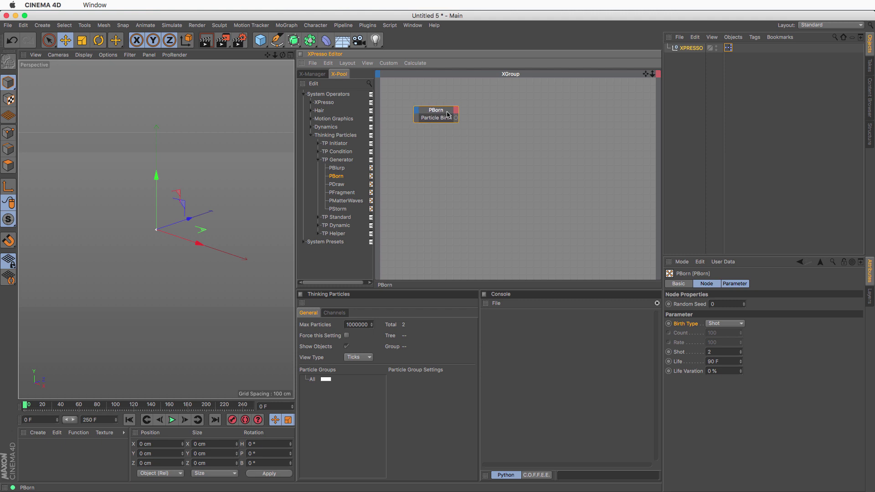
{"action": "left_click", "coordinate": [312, 135]}
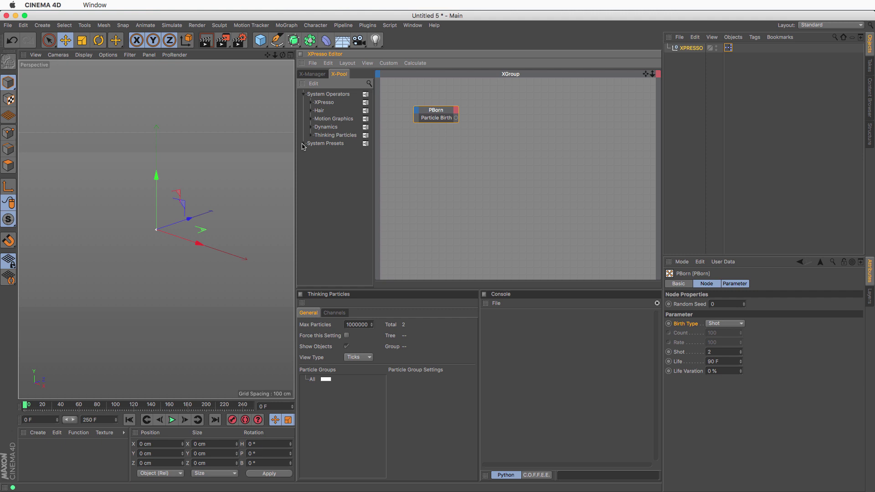
{"action": "left_click", "coordinate": [303, 144]}
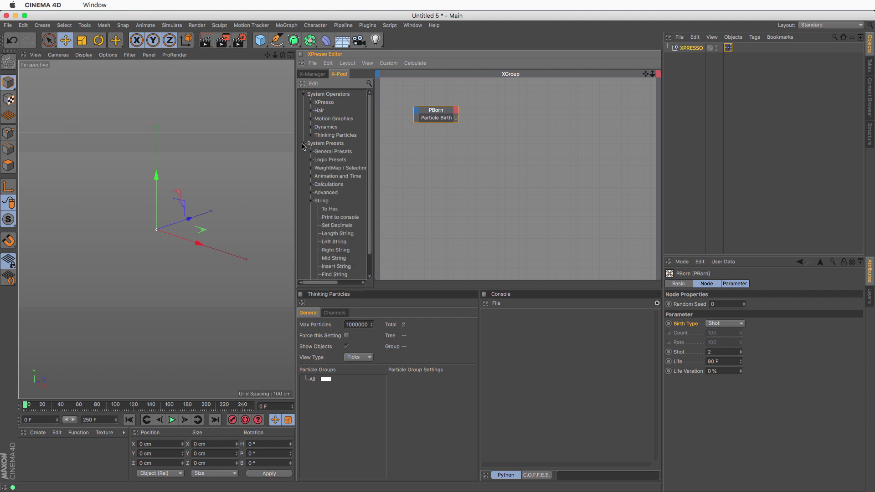
{"action": "left_click", "coordinate": [323, 202]}
{"action": "left_click", "coordinate": [324, 201]}
{"action": "left_click", "coordinate": [324, 201]}
{"action": "left_click_drag", "start_coordinate": [326, 221], "coordinate": [553, 132]}
{"action": "left_click", "coordinate": [556, 131]}
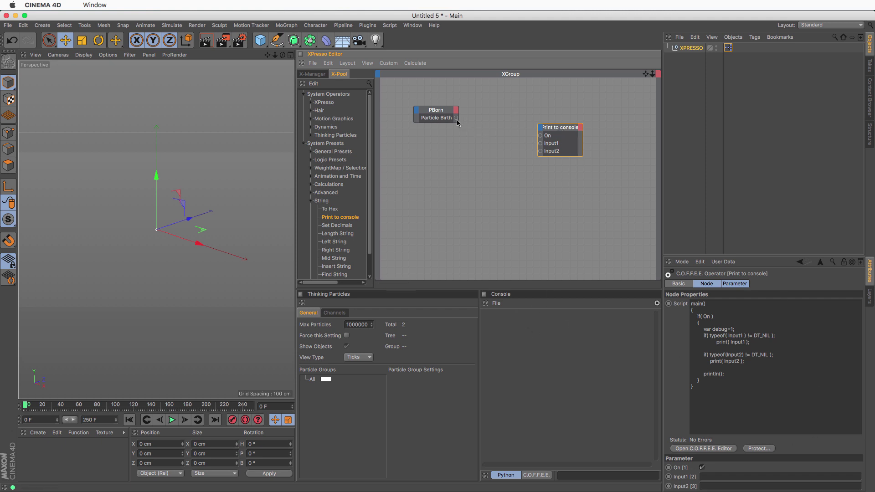
{"action": "left_click_drag", "start_coordinate": [457, 118], "coordinate": [541, 144]}
- Find the PGetData node with the filter "data", place it between PBorn and Print to console, and connect Particle Birth to its Particle input
{"action": "left_click", "coordinate": [369, 83]}
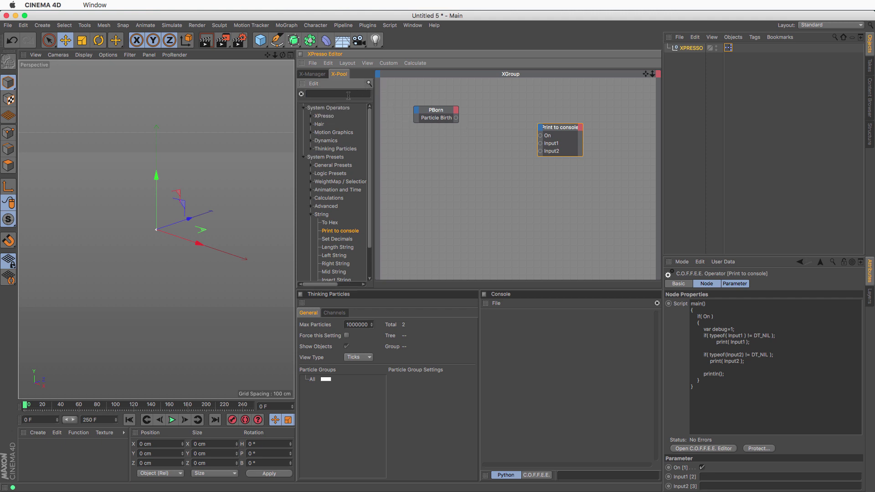
{"action": "type", "text": "data"}
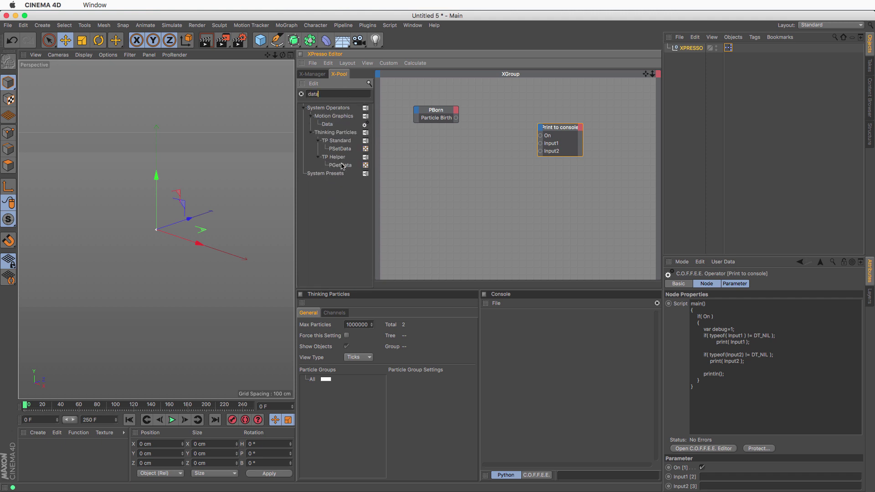
{"action": "left_click_drag", "start_coordinate": [340, 165], "coordinate": [590, 143]}
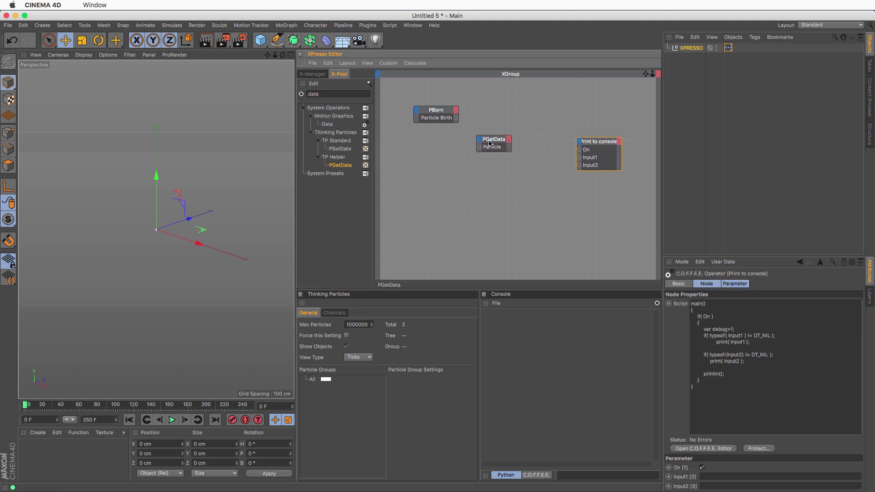
{"action": "left_click", "coordinate": [514, 128]}
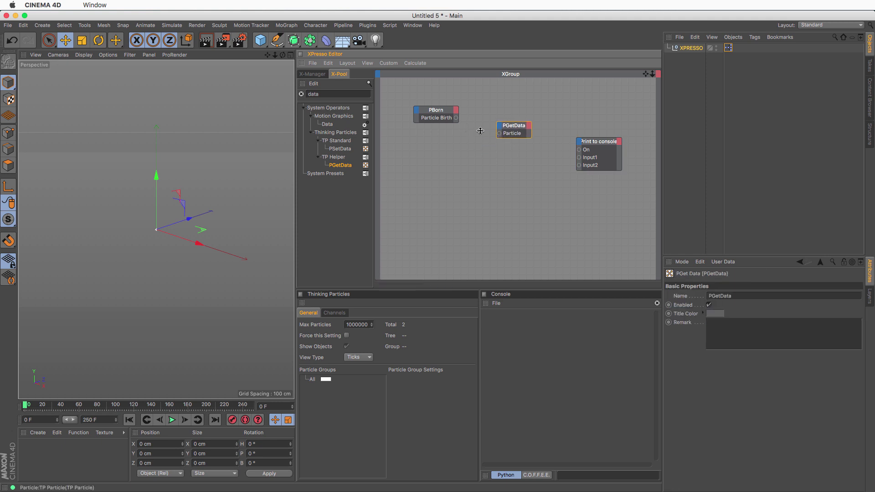
{"action": "left_click_drag", "start_coordinate": [456, 118], "coordinate": [499, 134]}
- Add a Life output to the PGetData node and connect it to Input1 of the Print to console node
{"action": "left_click", "coordinate": [529, 126]}
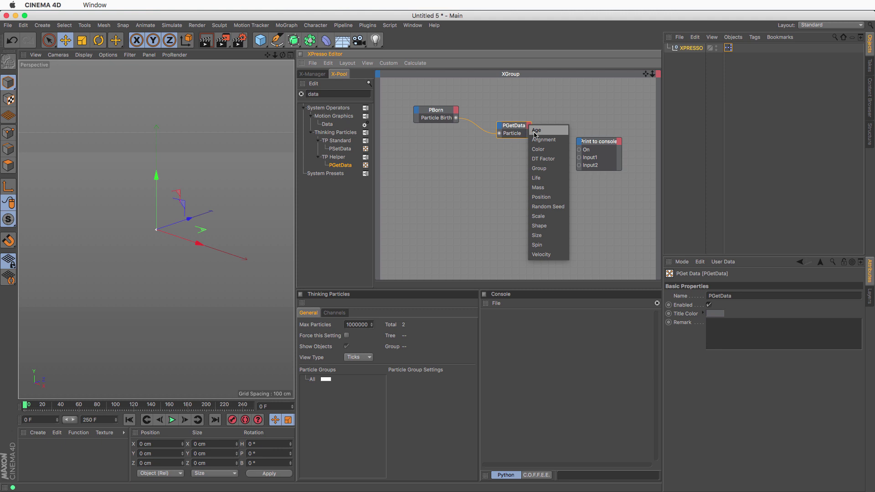
{"action": "left_click", "coordinate": [436, 112]}
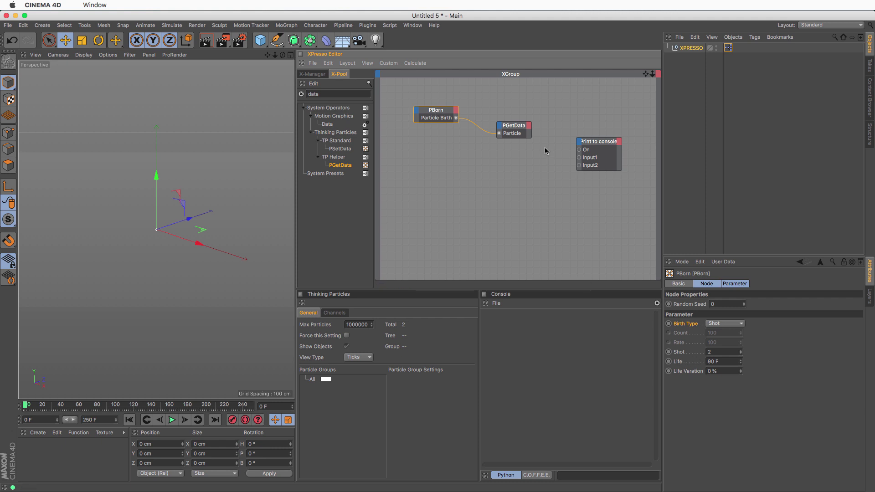
{"action": "left_click", "coordinate": [529, 126]}
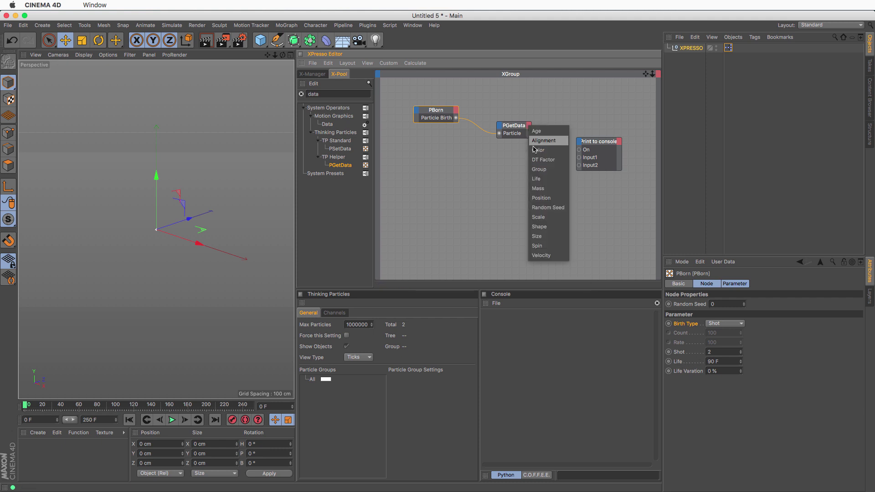
{"action": "left_click", "coordinate": [540, 181]}
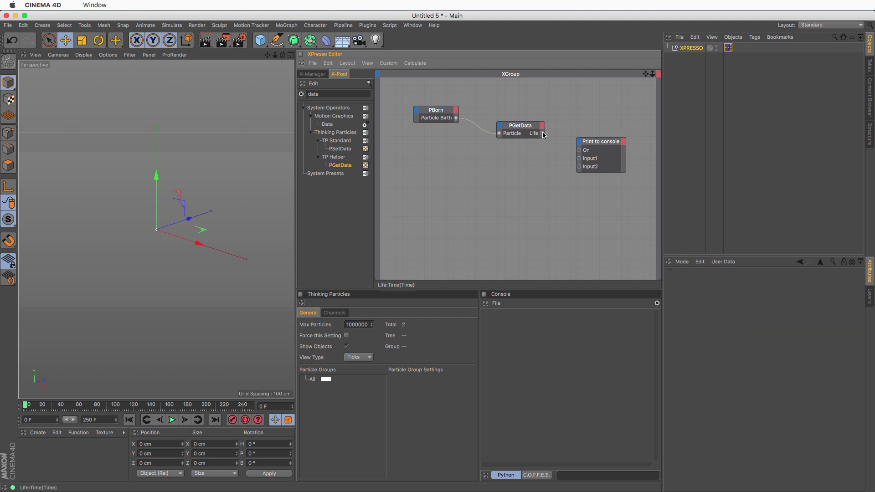
{"action": "left_click_drag", "start_coordinate": [542, 134], "coordinate": [579, 158]}
- Clear the console and advance one frame from the animation's start to print the new particles' life values
{"action": "left_click", "coordinate": [185, 420]}
{"action": "left_click", "coordinate": [130, 421]}
{"action": "left_click", "coordinate": [656, 303]}
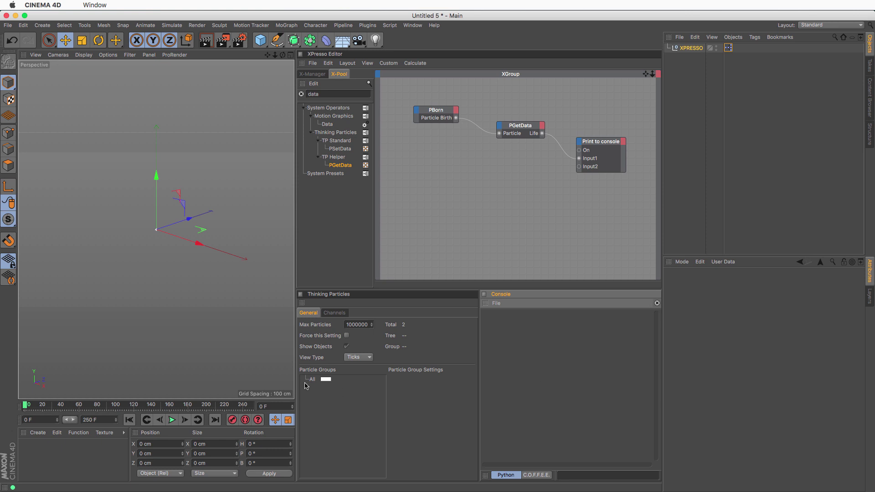
{"action": "left_click", "coordinate": [182, 423]}
- Set the PBorn node's Life Variation to 25%
{"action": "left_click", "coordinate": [431, 116]}
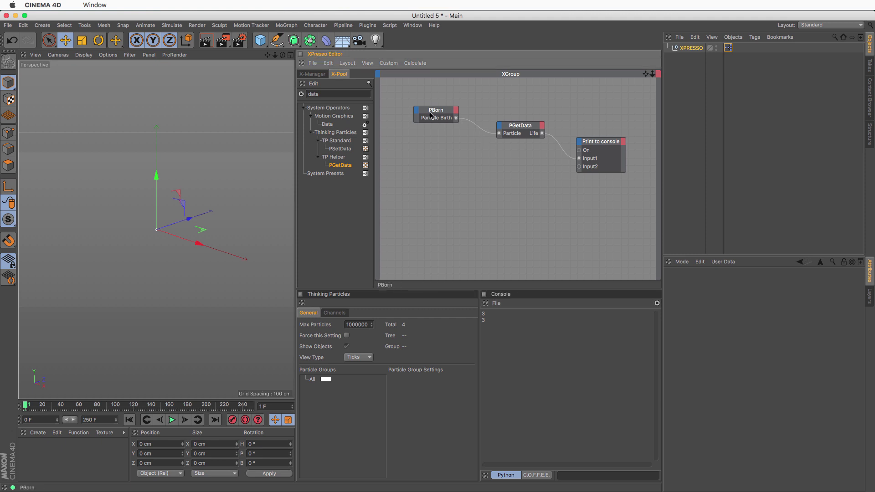
{"action": "left_click", "coordinate": [430, 115]}
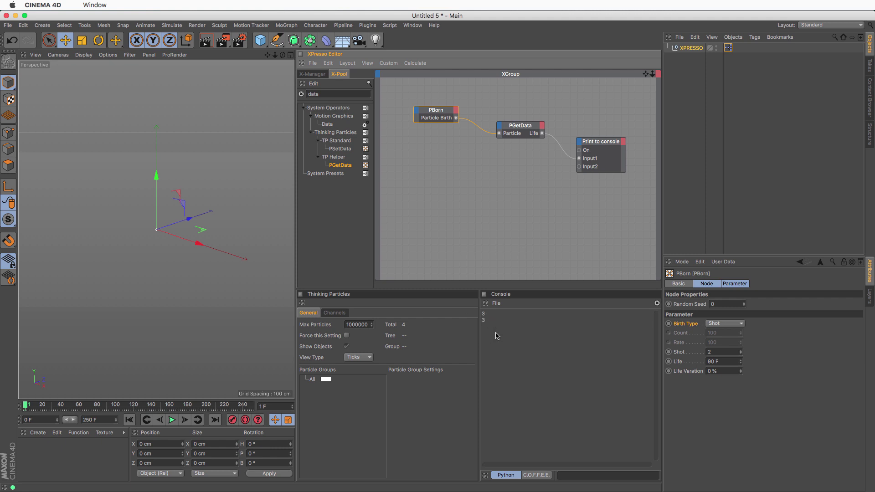
{"action": "left_click", "coordinate": [727, 370]}
{"action": "type", "text": "25"}
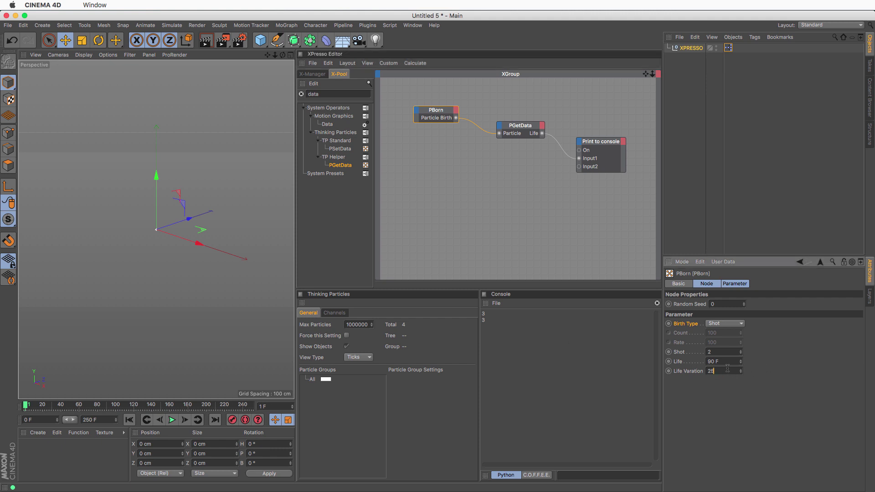
{"action": "key", "text": "Return"}
- Clear the console and step frame by frame to frame 6 to print the varied particle life values
{"action": "left_click", "coordinate": [657, 303]}
{"action": "left_click", "coordinate": [185, 420]}
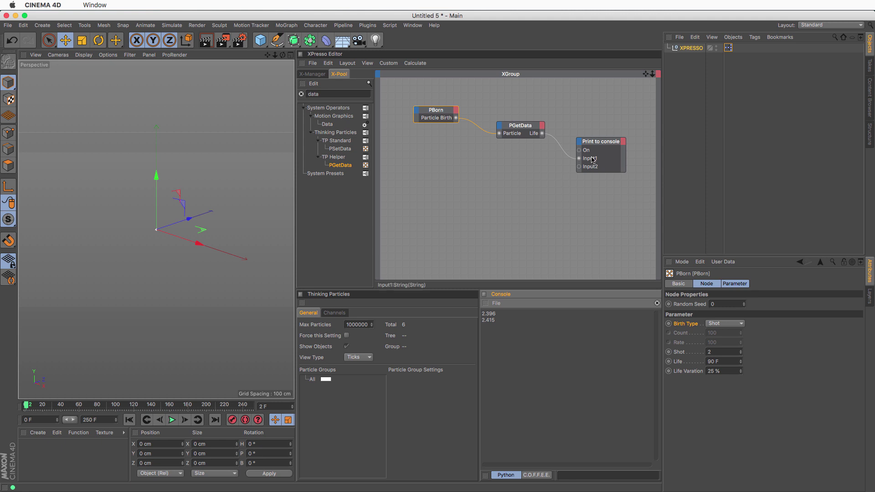
{"action": "left_click", "coordinate": [184, 422]}
{"action": "left_click", "coordinate": [184, 421]}
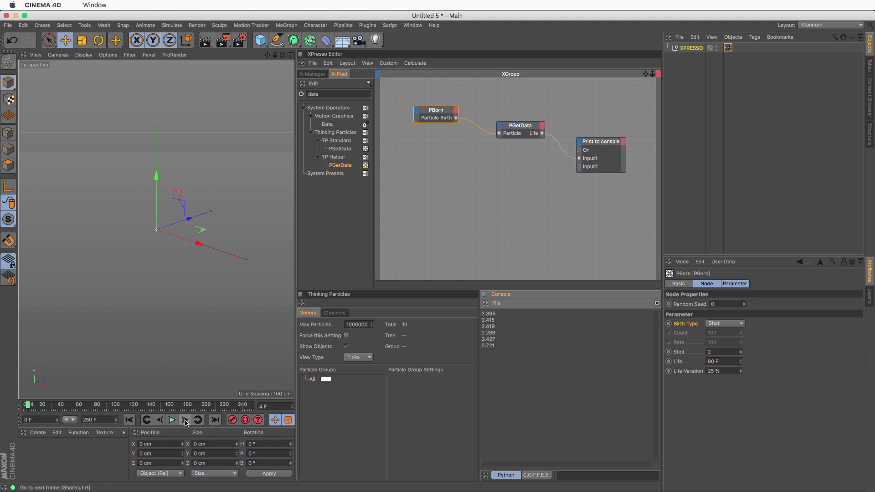
{"action": "left_click", "coordinate": [185, 421]}
{"action": "left_click", "coordinate": [185, 421]}
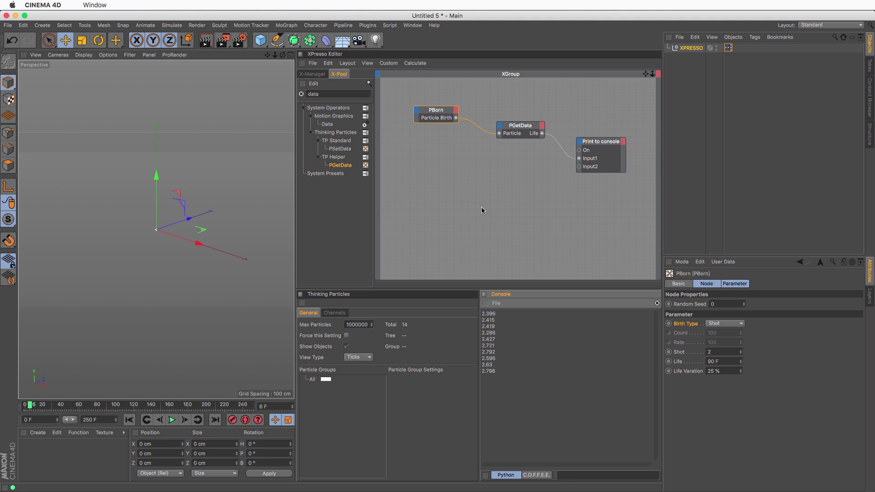
{"action": "left_click_drag", "start_coordinate": [395, 90], "coordinate": [649, 202]}
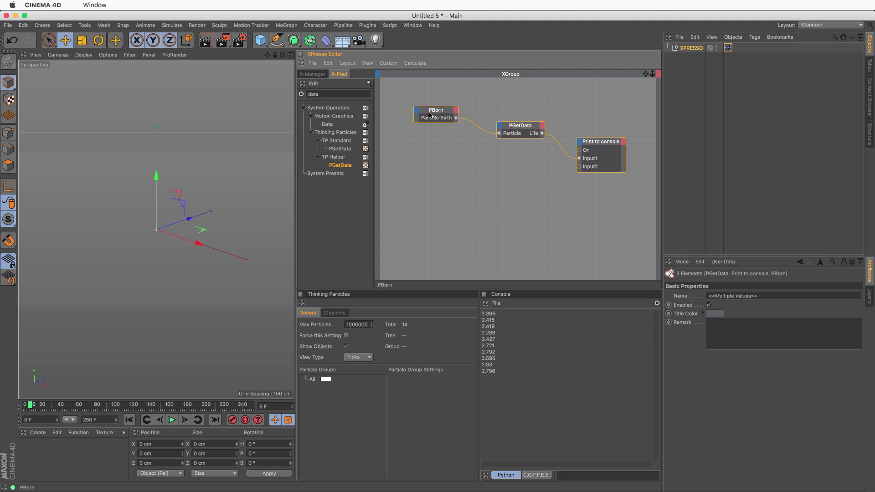
{"action": "left_click", "coordinate": [522, 128]}
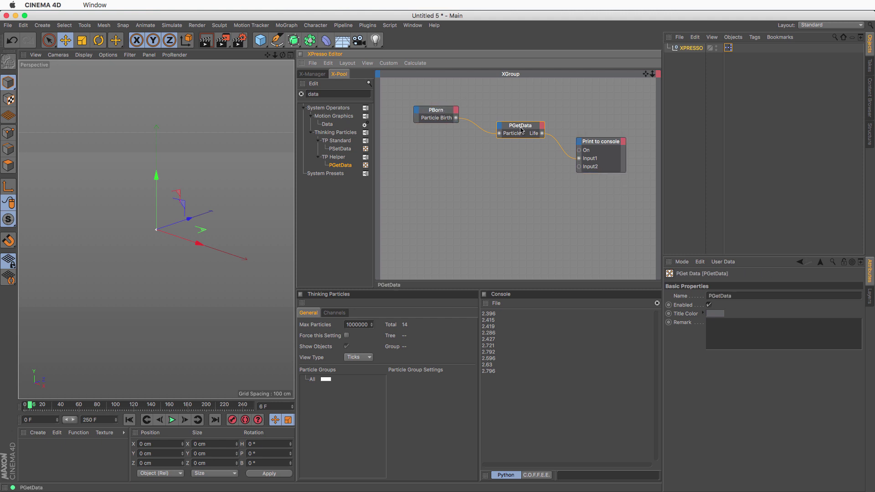
{"action": "left_click", "coordinate": [600, 145]}
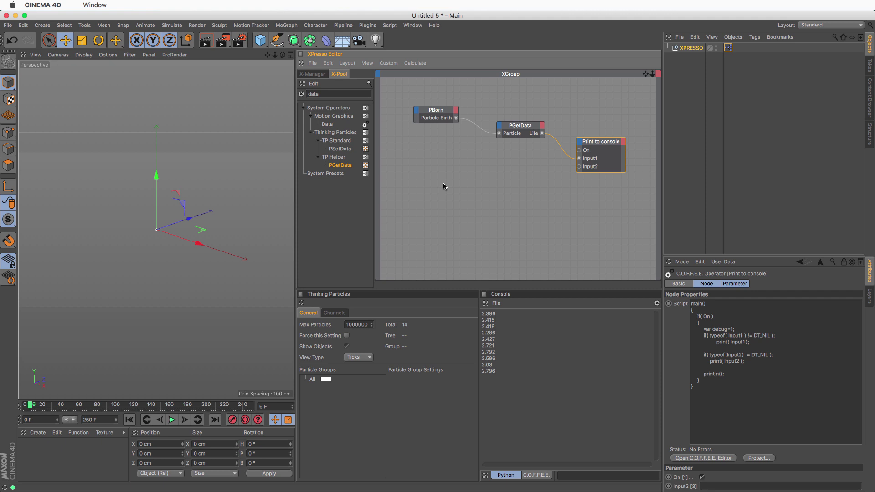
- Find the P Pass node with the filter "pass" and add it to the graph below the PBorn node
{"action": "double_click", "coordinate": [341, 93]}
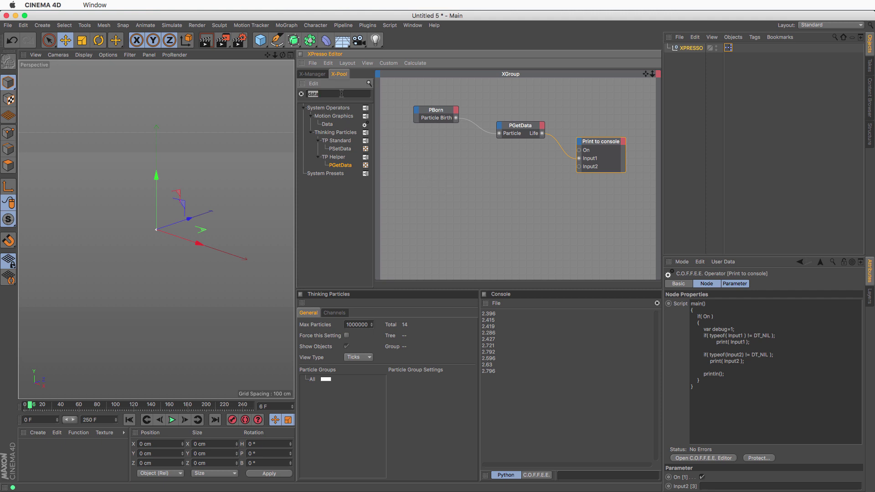
{"action": "type", "text": "oass"}
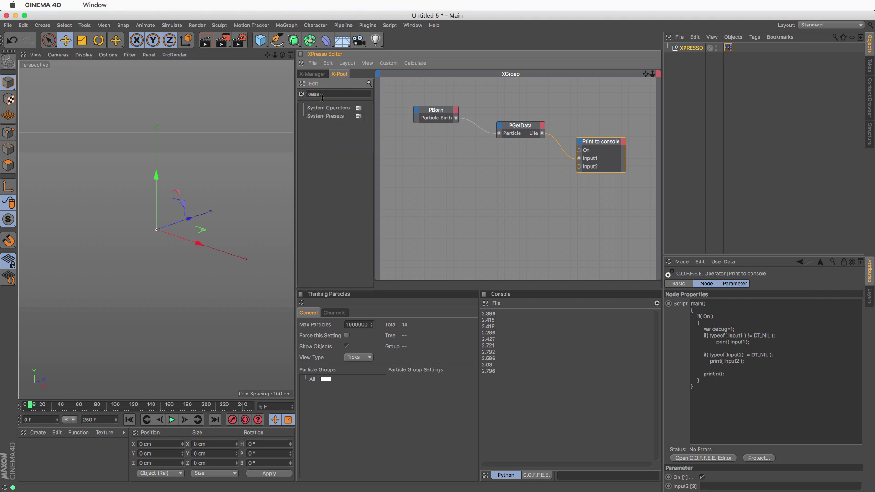
{"action": "double_click", "coordinate": [322, 98]}
{"action": "type", "text": "pass"}
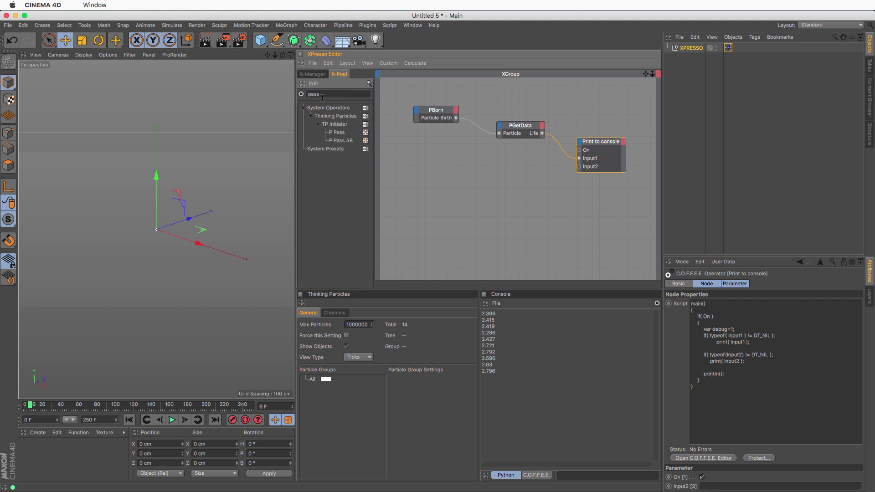
{"action": "left_click_drag", "start_coordinate": [333, 136], "coordinate": [428, 174]}
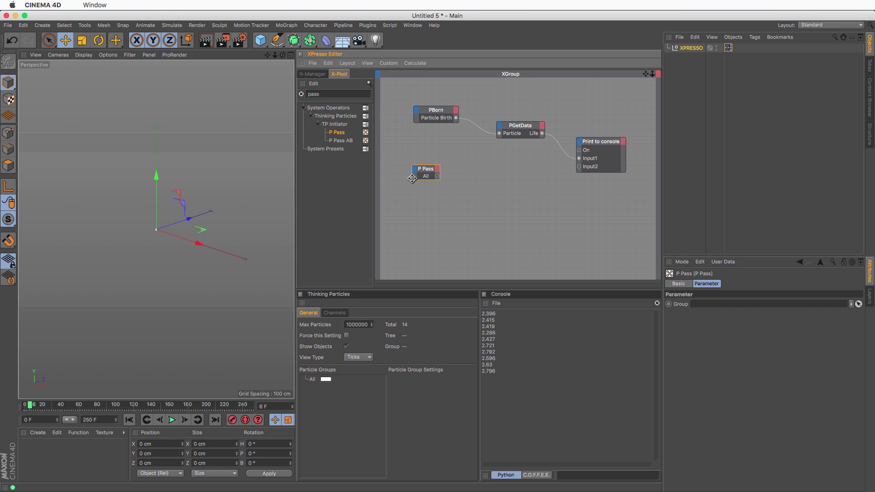
- Enlarge the P Pass node, show its port names, and move it slightly closer to PBorn
{"action": "left_click_drag", "start_coordinate": [411, 179], "coordinate": [430, 171]}
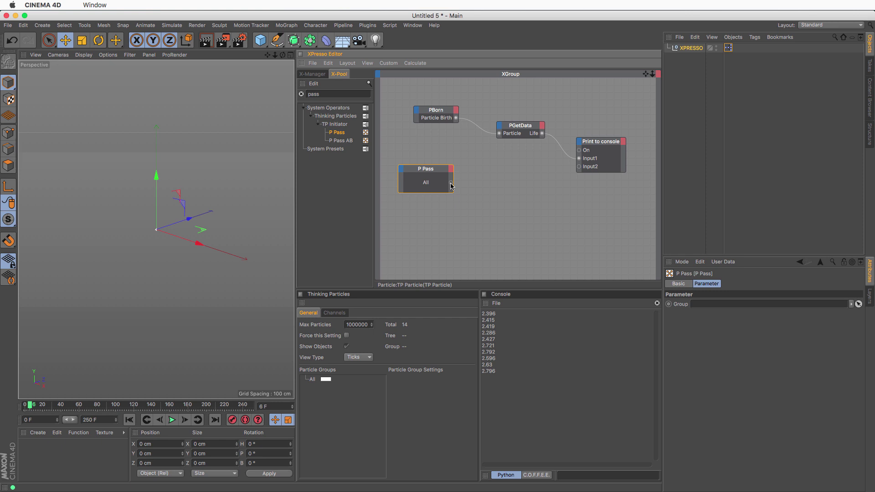
{"action": "right_click", "coordinate": [432, 185]}
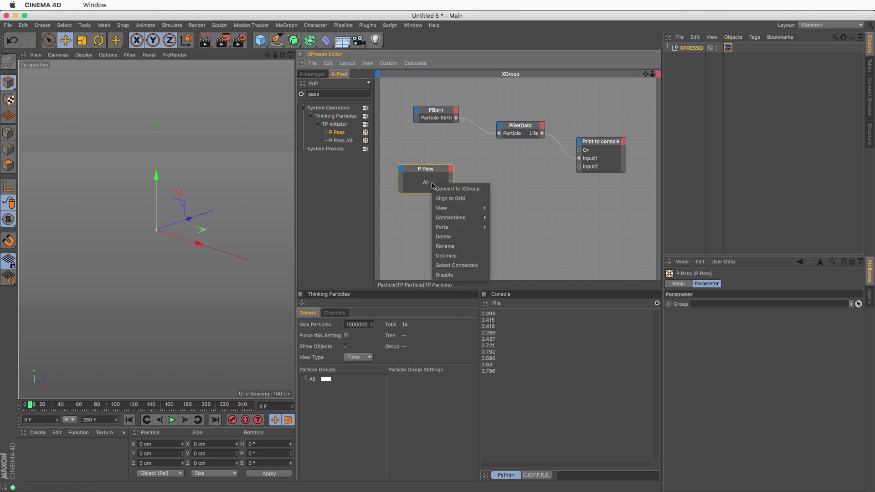
{"action": "mouse_move", "coordinate": [447, 227]}
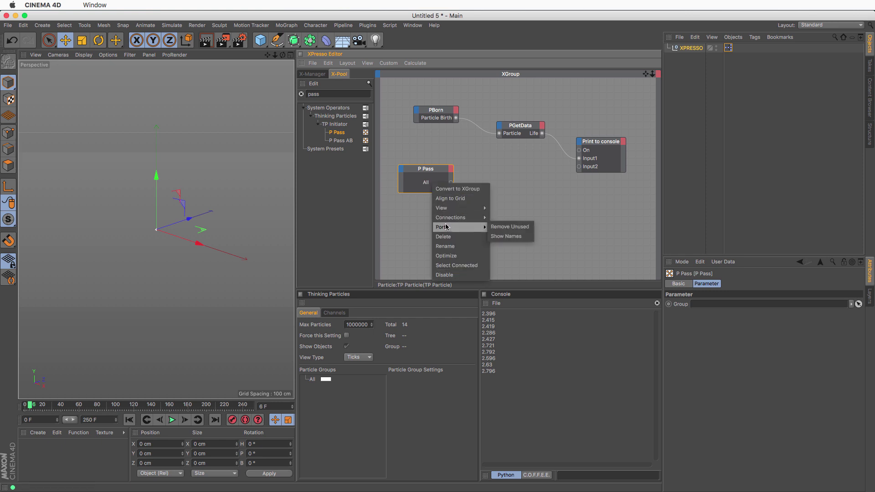
{"action": "left_click", "coordinate": [504, 237]}
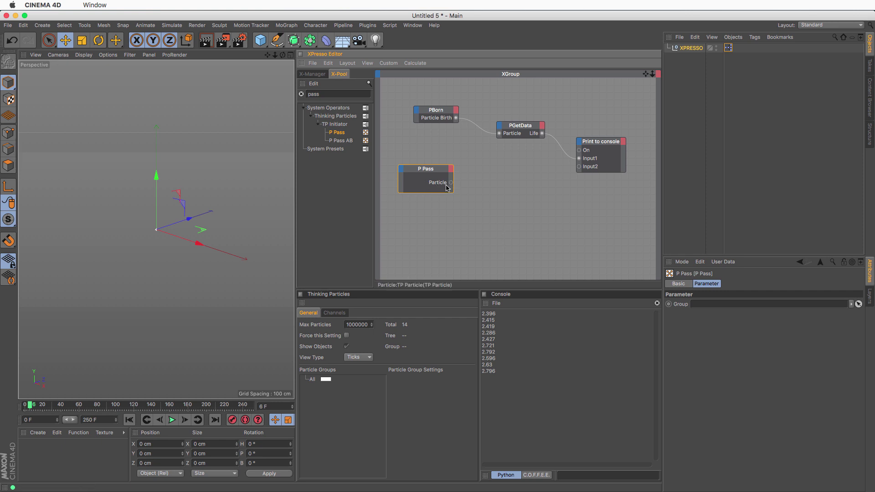
{"action": "left_click_drag", "start_coordinate": [441, 173], "coordinate": [441, 166]}
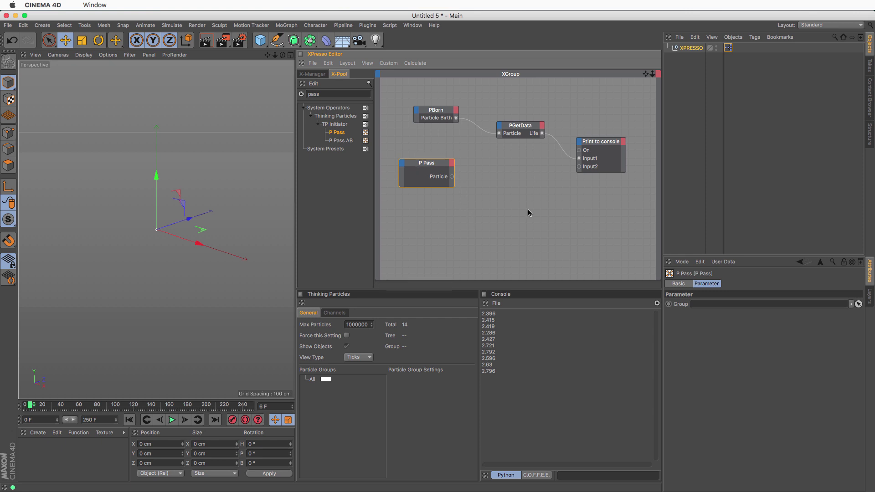
- Connect P Pass's Particle output to PGetData's Particle input, and print the life values at frames 7 and 8, clearing the console before each
{"action": "left_click_drag", "start_coordinate": [452, 177], "coordinate": [516, 141]}
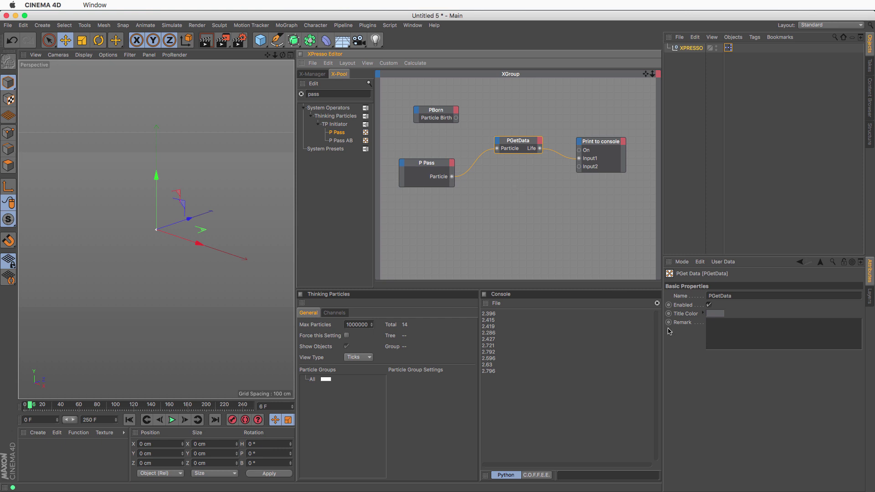
{"action": "left_click", "coordinate": [656, 303]}
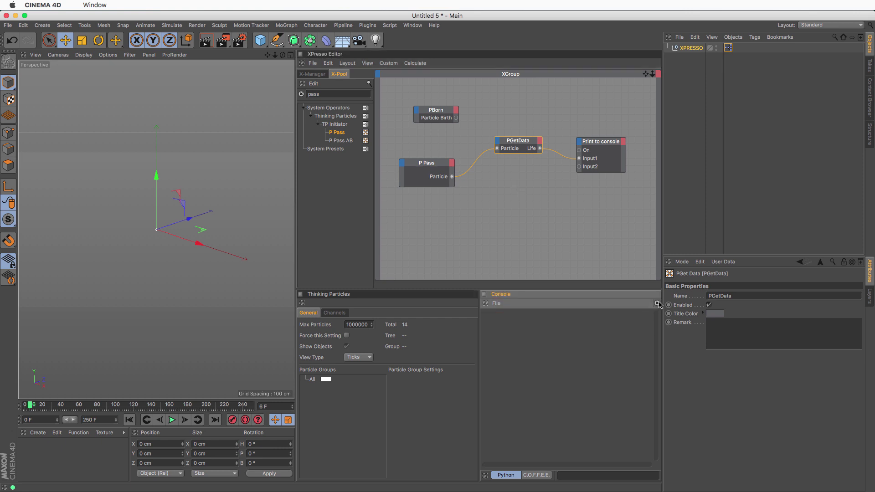
{"action": "left_click", "coordinate": [185, 420]}
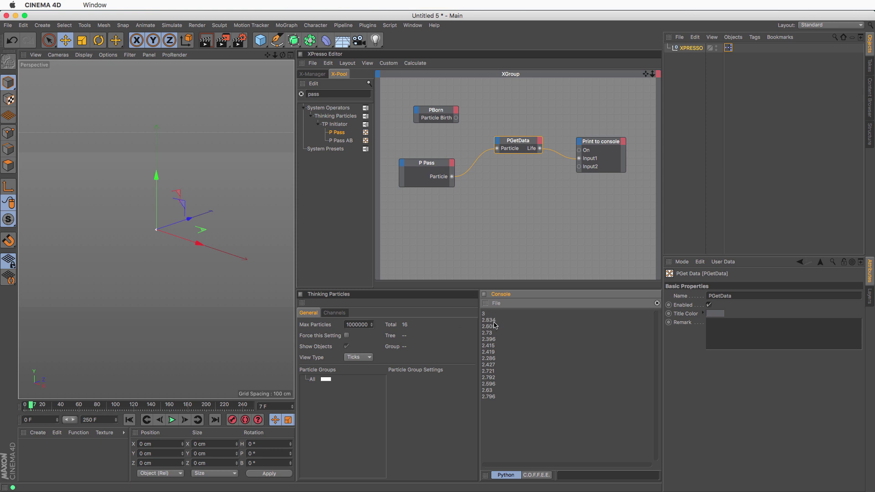
{"action": "left_click", "coordinate": [656, 303]}
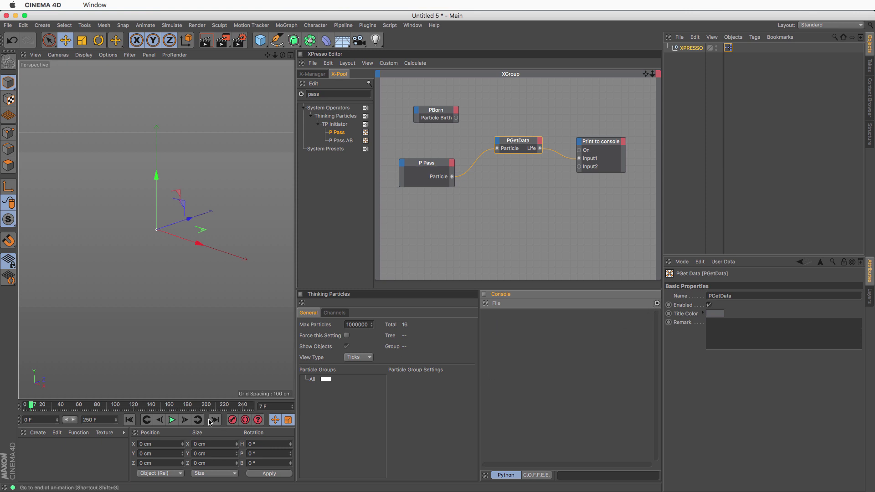
{"action": "left_click", "coordinate": [184, 420]}
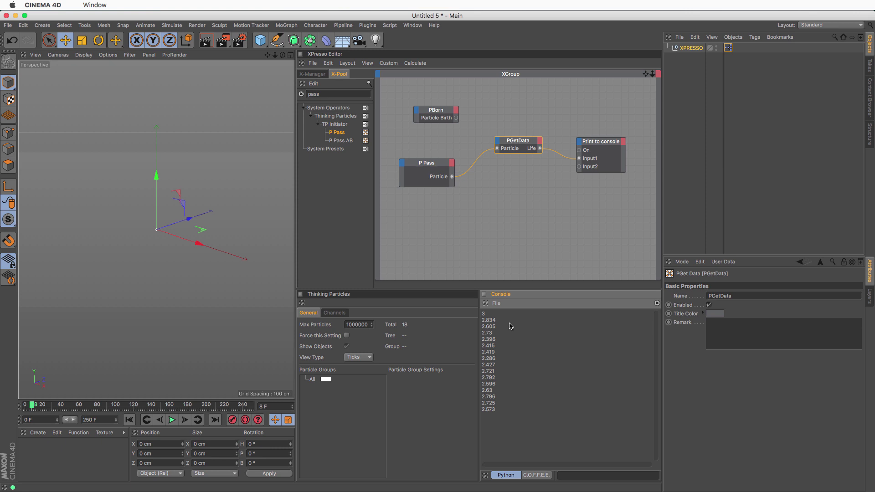
- Disconnect PGetData from P Pass and Print to console, and spread the nodes farther apart
{"action": "left_click", "coordinate": [435, 115]}
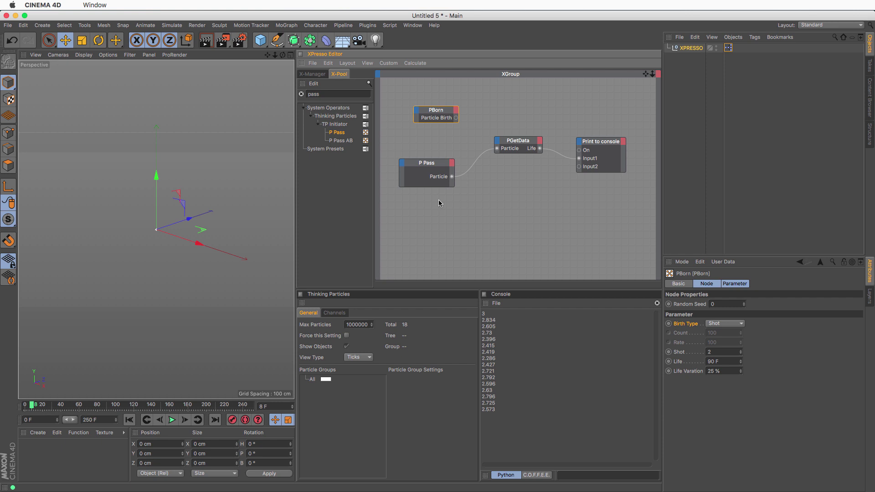
{"action": "left_click_drag", "start_coordinate": [439, 168], "coordinate": [440, 152]}
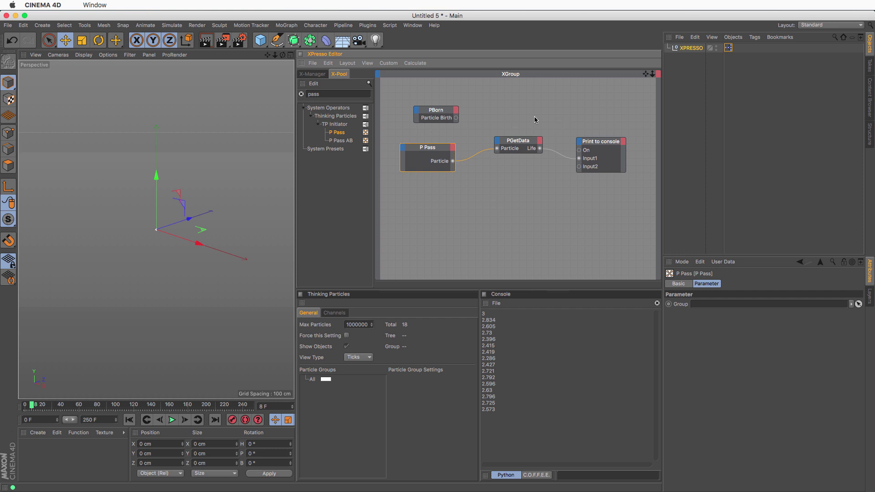
{"action": "left_click_drag", "start_coordinate": [527, 143], "coordinate": [543, 121]}
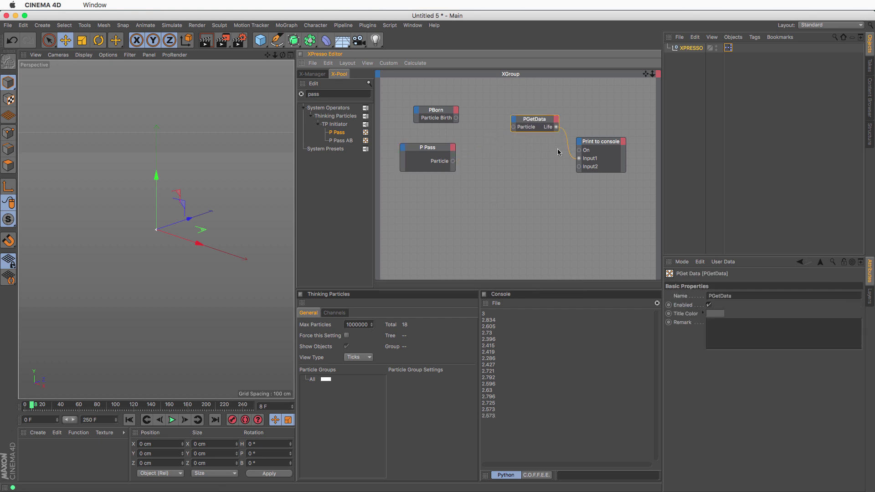
{"action": "left_click_drag", "start_coordinate": [568, 151], "coordinate": [604, 162]}
{"action": "left_click_drag", "start_coordinate": [603, 144], "coordinate": [617, 143]}
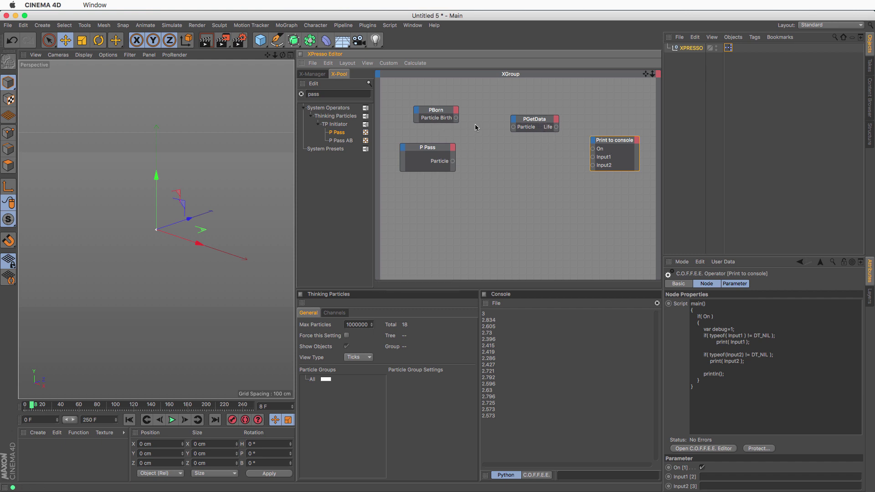
- Reposition the P Pass and PGetData nodes, and review the output ports available on PGetData
{"action": "left_click", "coordinate": [440, 118]}
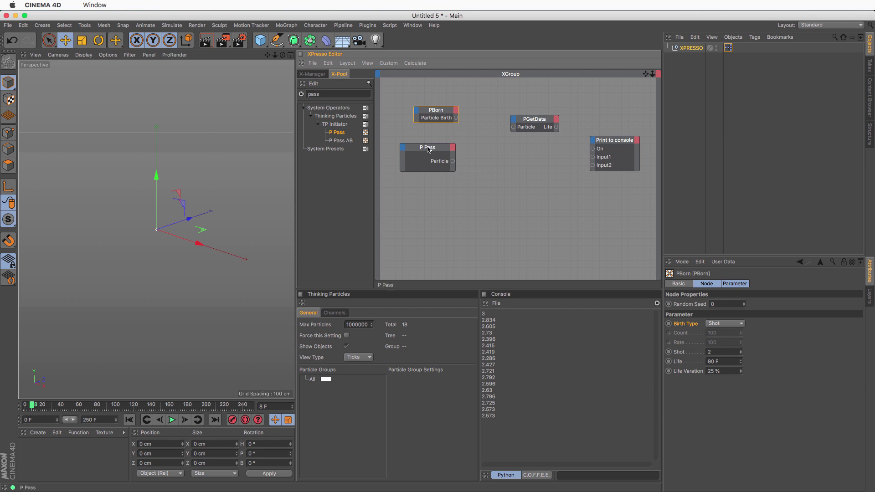
{"action": "left_click_drag", "start_coordinate": [428, 150], "coordinate": [419, 158]}
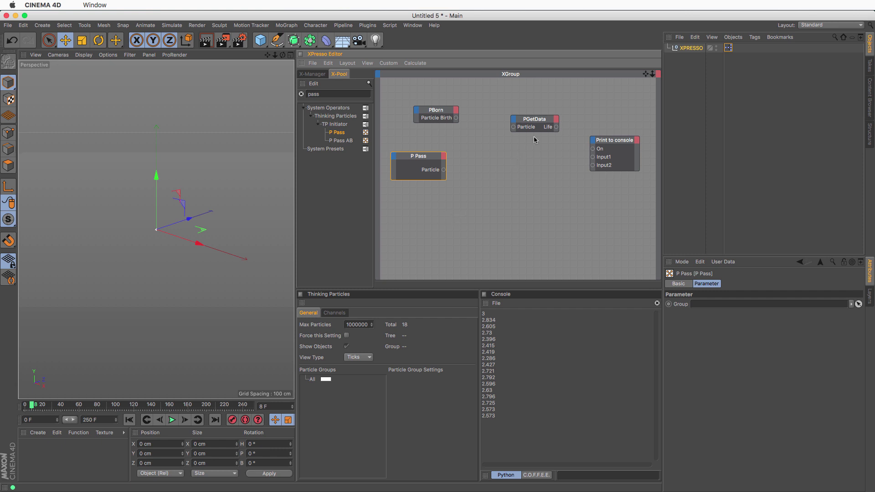
{"action": "left_click_drag", "start_coordinate": [532, 121], "coordinate": [527, 128]}
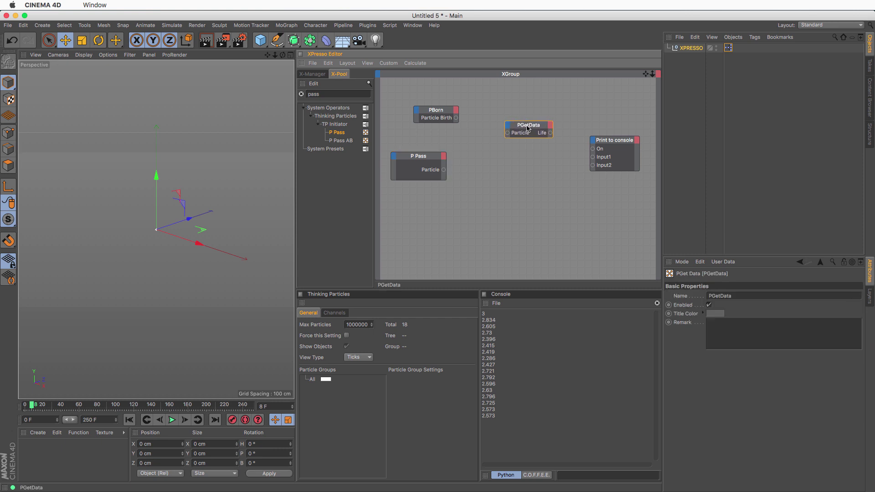
{"action": "left_click", "coordinate": [551, 127]}
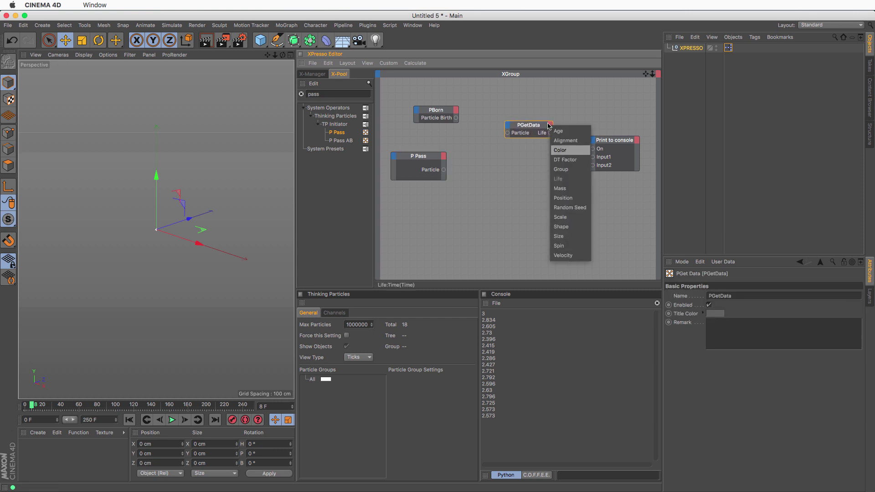
{"action": "left_click", "coordinate": [524, 230]}
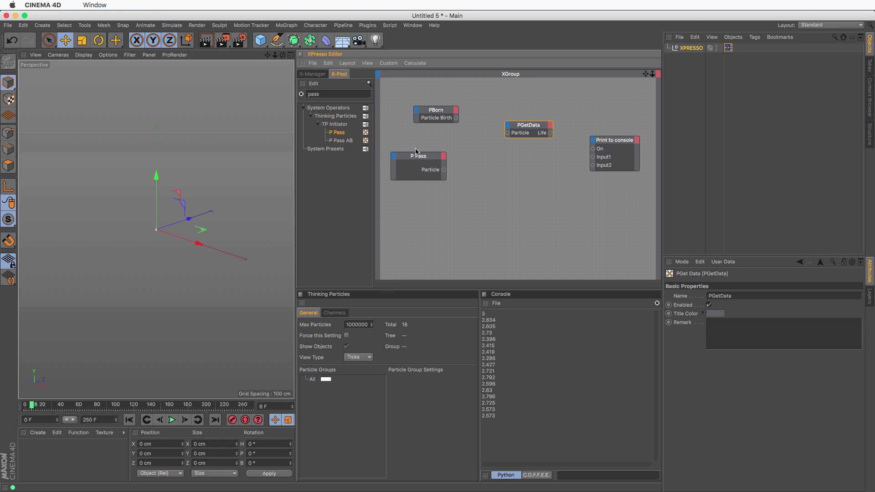
- Find PSetData with the filter "set", add it below PGetData, and connect P Pass's Particle output to its Particle input
{"action": "left_click", "coordinate": [338, 93]}
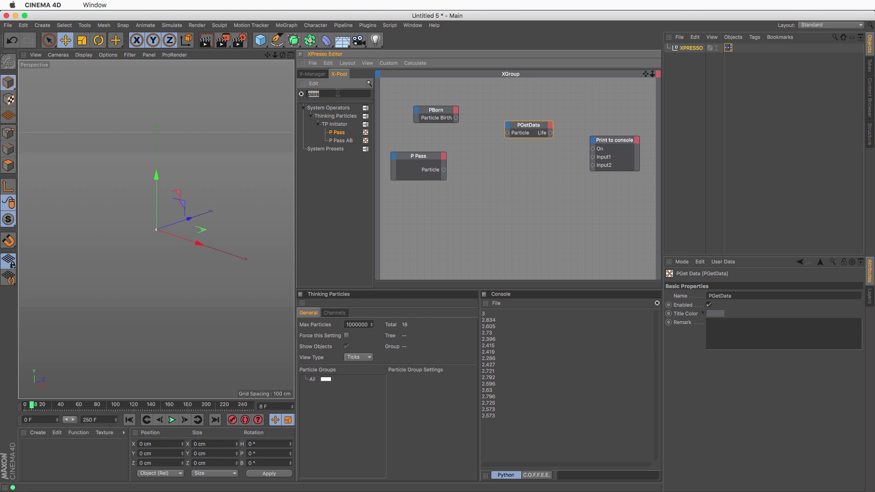
{"action": "type", "text": "set"}
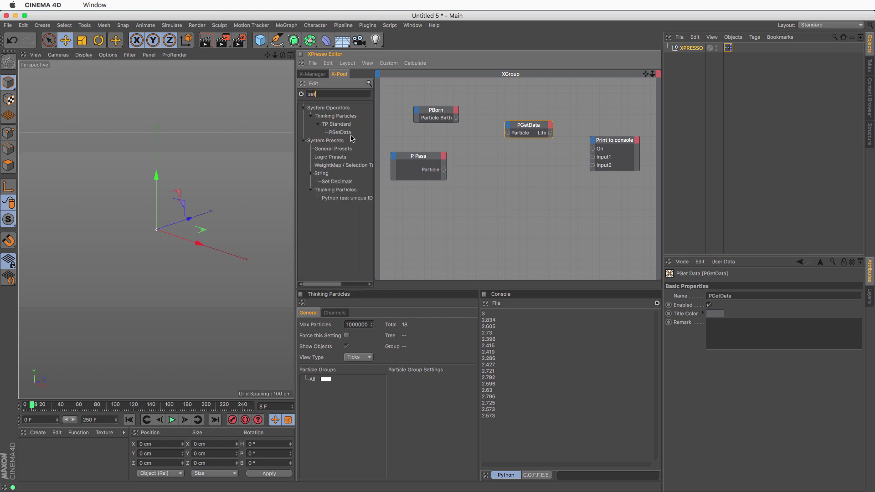
{"action": "left_click_drag", "start_coordinate": [351, 138], "coordinate": [517, 171]}
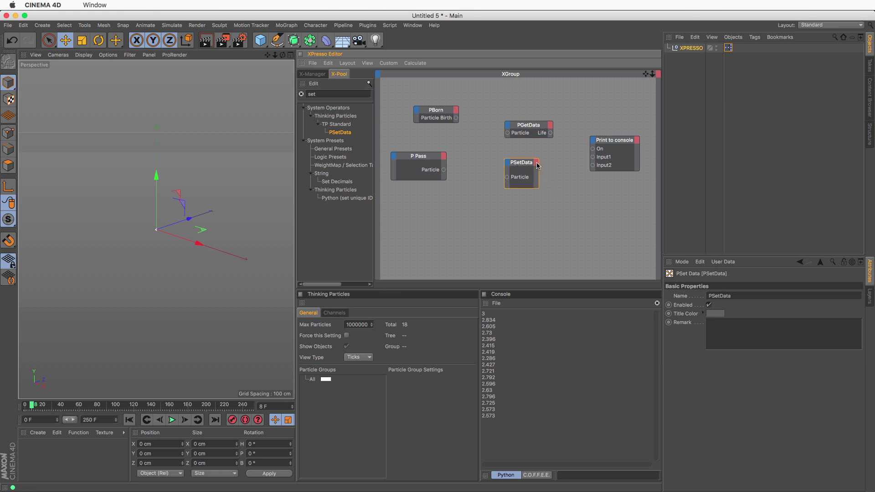
{"action": "left_click", "coordinate": [507, 164]}
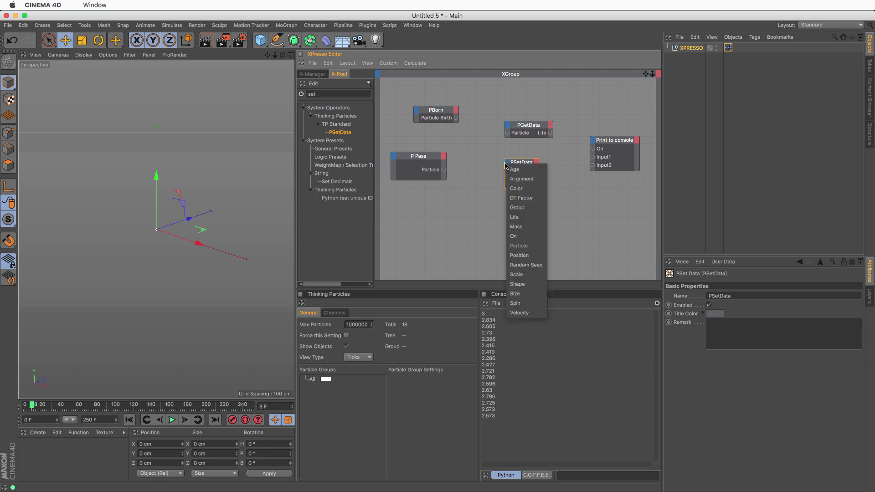
{"action": "left_click", "coordinate": [483, 186]}
{"action": "left_click_drag", "start_coordinate": [444, 170], "coordinate": [508, 161]}
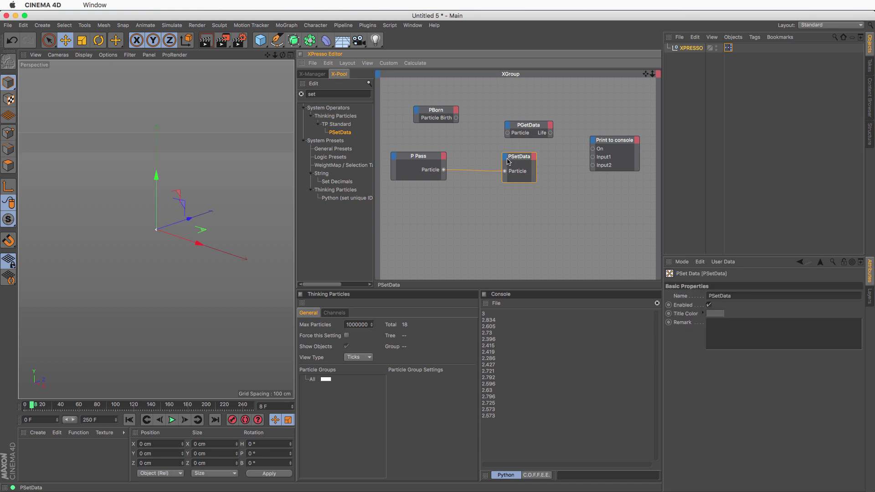
- Add a Position input port to PSetData and move the node closer to P Pass
{"action": "left_click", "coordinate": [506, 160]}
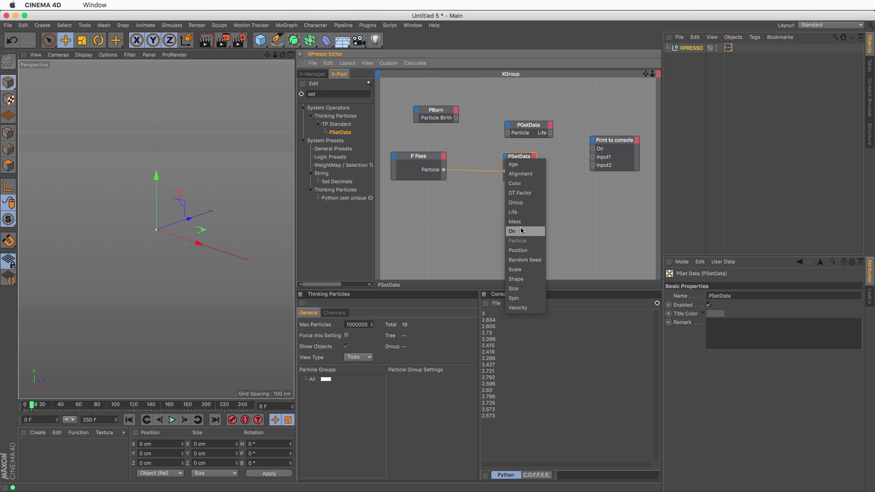
{"action": "left_click", "coordinate": [524, 251]}
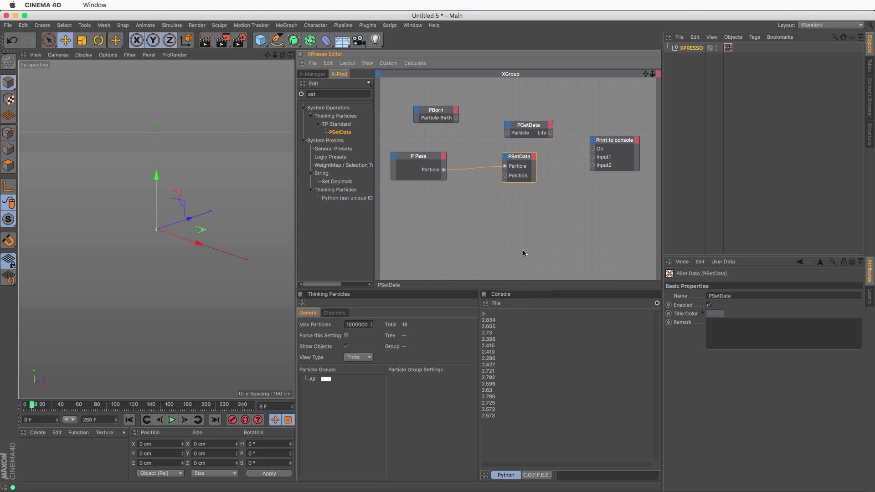
{"action": "left_click_drag", "start_coordinate": [513, 160], "coordinate": [496, 164]}
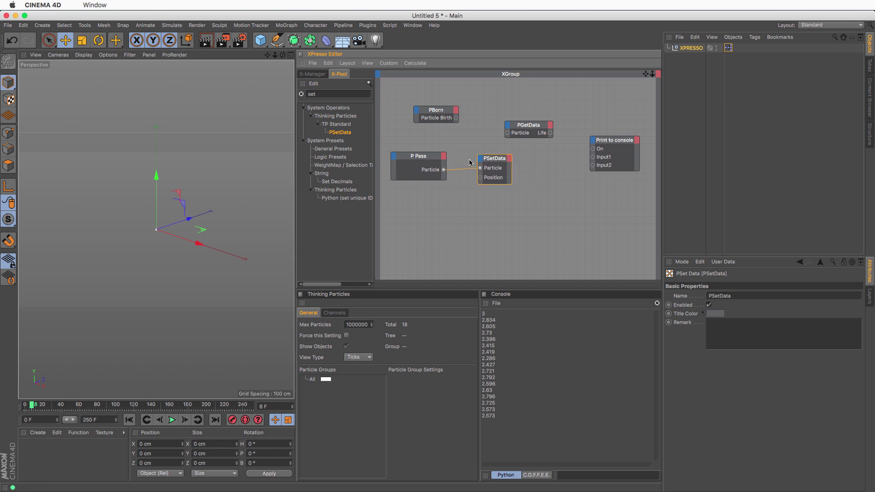
{"action": "left_click_drag", "start_coordinate": [435, 159], "coordinate": [432, 159]}
{"action": "left_click_drag", "start_coordinate": [504, 164], "coordinate": [506, 160]}
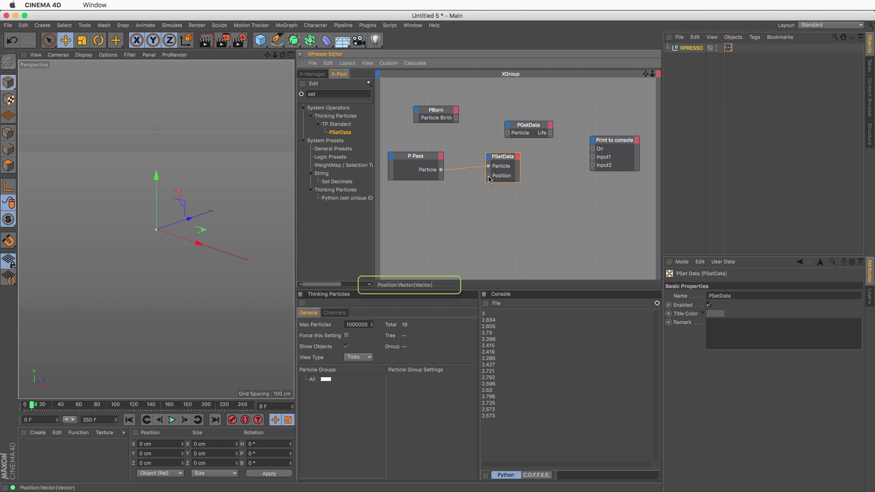
- Find the Constant node with the filter "constan" and add it to the graph below P Pass
{"action": "double_click", "coordinate": [341, 97]}
{"action": "type", "text": "cons"}
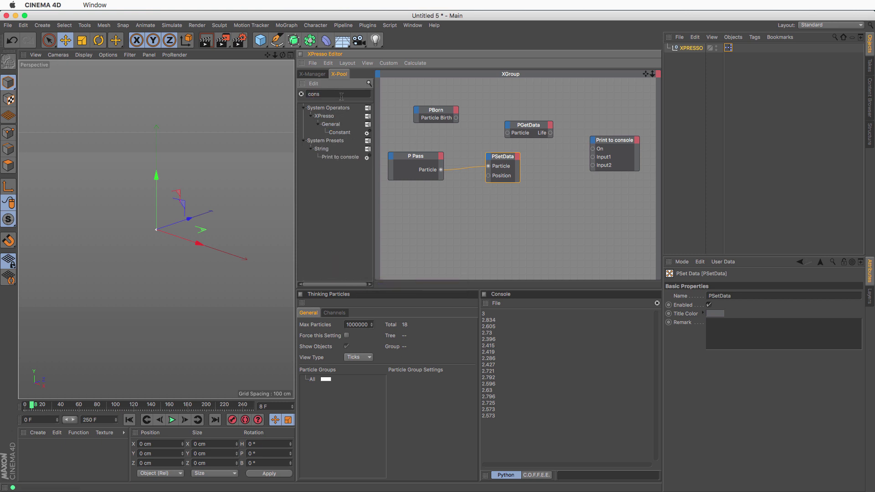
{"action": "type", "text": "tan"}
{"action": "left_click_drag", "start_coordinate": [339, 132], "coordinate": [412, 212]}
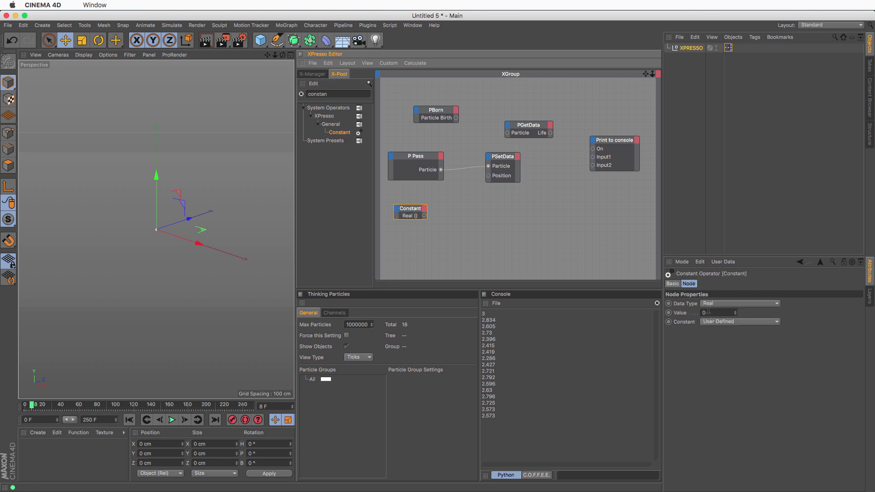
- Set the Constant node's data type to Vector and its first value component to 100
{"action": "left_click", "coordinate": [727, 303]}
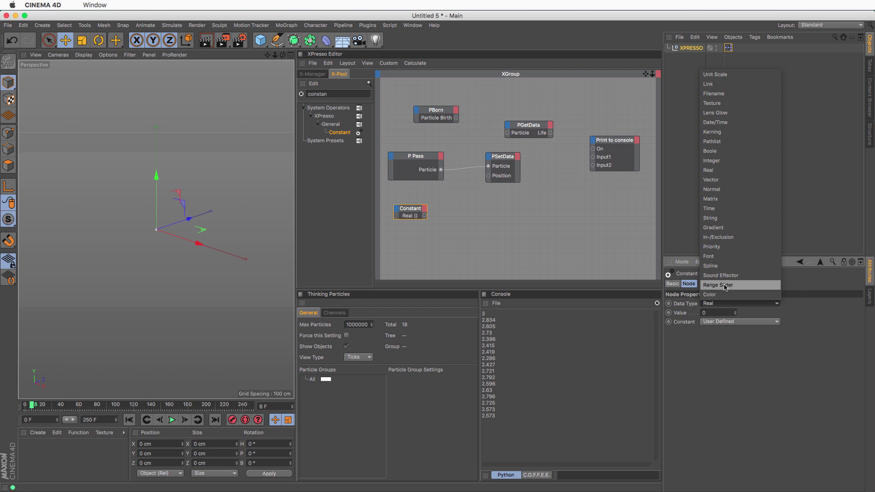
{"action": "left_click", "coordinate": [727, 180]}
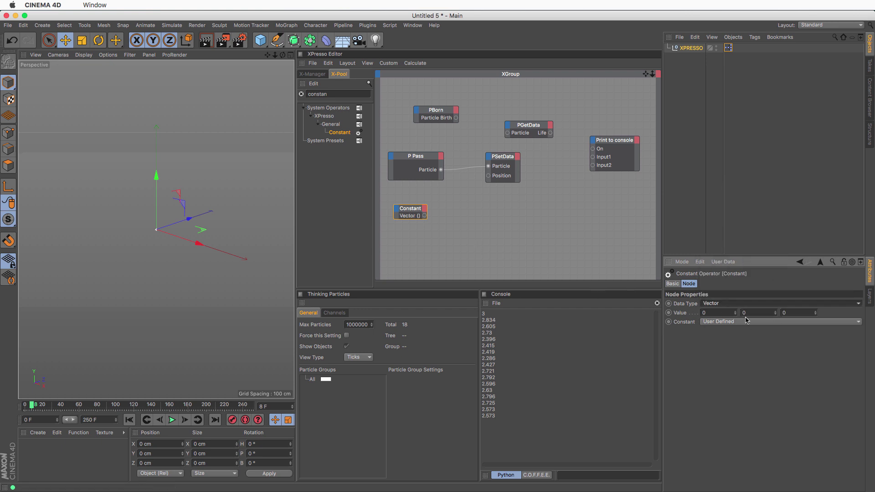
{"action": "left_click", "coordinate": [710, 313]}
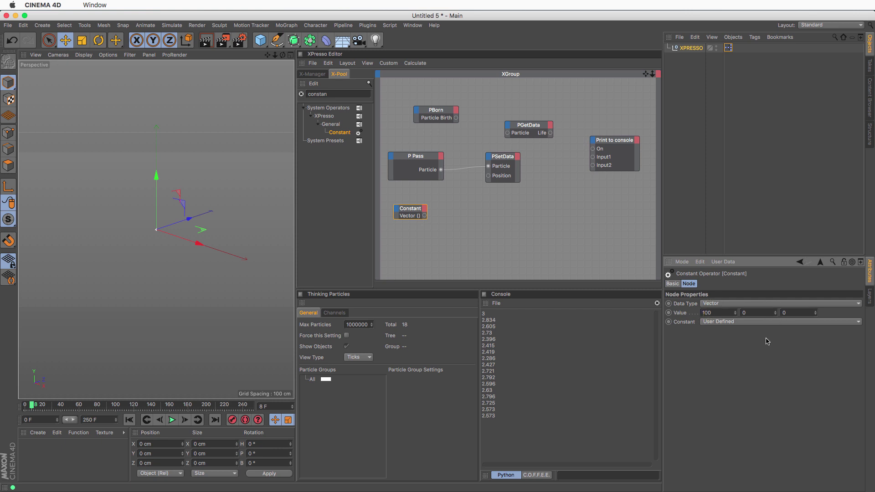
- Connect the Constant's vector output to PSetData's Position input and advance to frame 9 to view the particles' position
{"action": "left_click", "coordinate": [415, 211]}
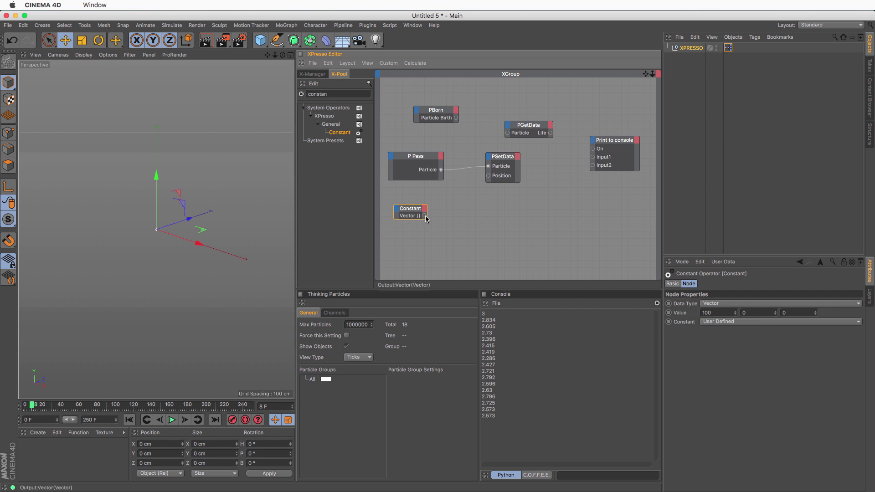
{"action": "left_click_drag", "start_coordinate": [424, 216], "coordinate": [488, 177]}
{"action": "left_click", "coordinate": [185, 422]}
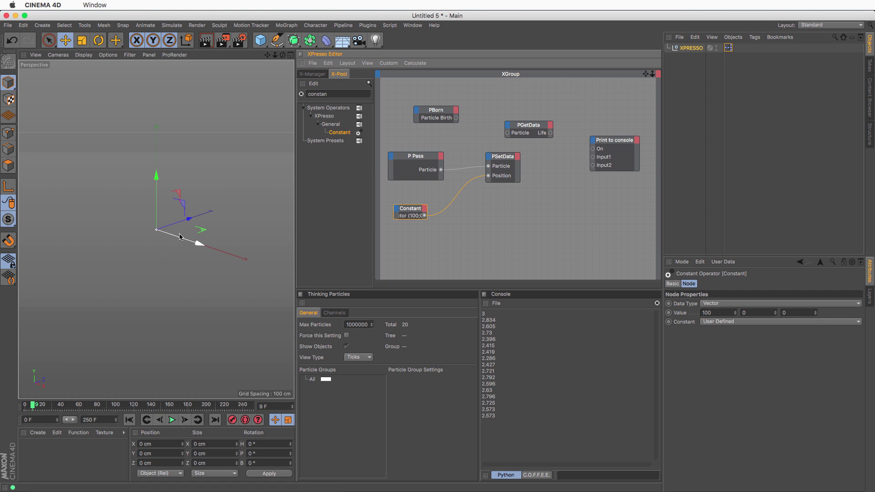
{"action": "scroll", "coordinate": [182, 237], "scroll_direction": "up", "scroll_amount": 5}
{"action": "scroll", "coordinate": [206, 231], "scroll_direction": "up", "scroll_amount": 2}
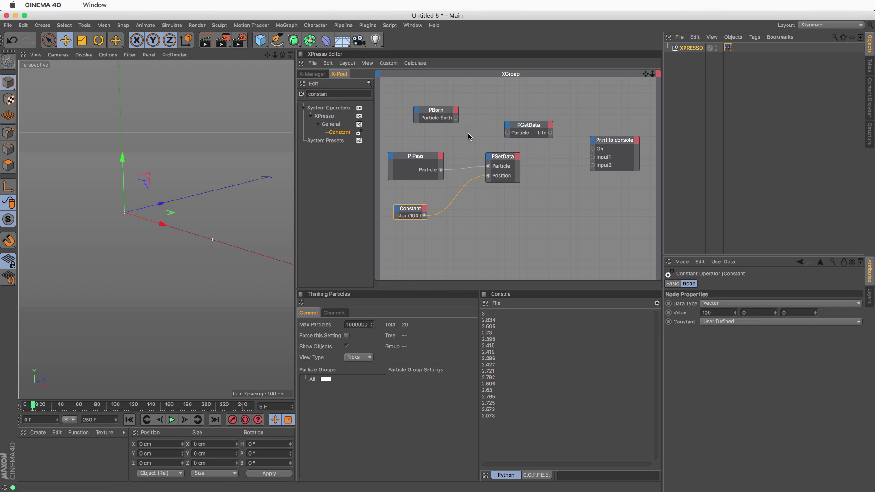
- Widen the Constant node so its full vector value fits inside it
{"action": "left_click", "coordinate": [408, 211]}
{"action": "double_click", "coordinate": [408, 209]}
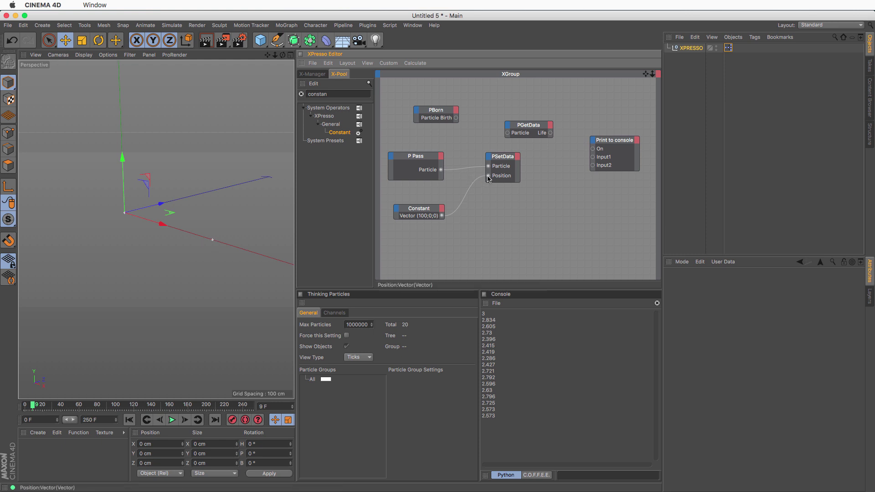
- Add an Index output port to P Pass and connect it to Input1 of Print to console
{"action": "left_click", "coordinate": [441, 158]}
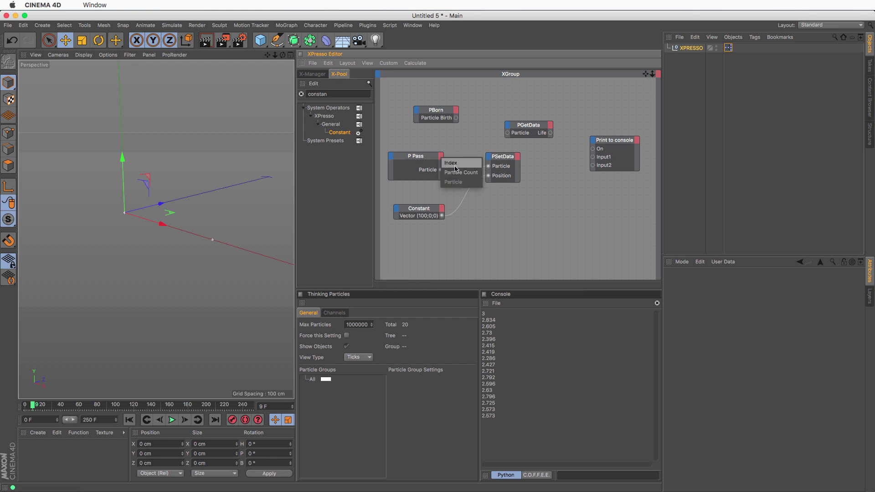
{"action": "left_click", "coordinate": [461, 164]}
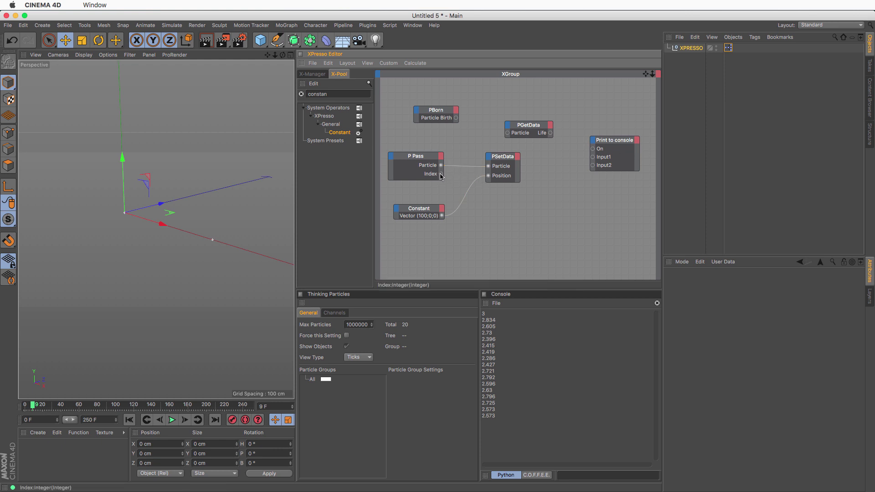
{"action": "left_click_drag", "start_coordinate": [441, 174], "coordinate": [592, 156]}
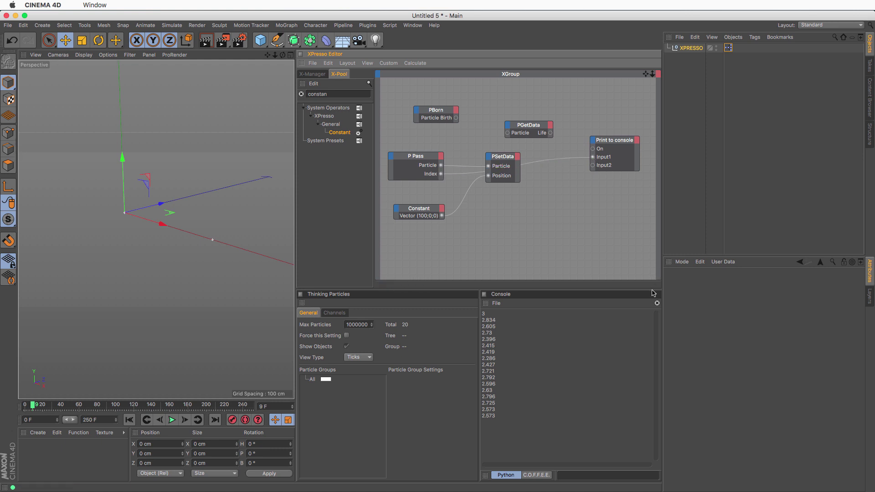
- Clear the console and advance one frame to print the particle indices
{"action": "left_click", "coordinate": [657, 304]}
{"action": "left_click", "coordinate": [184, 420]}
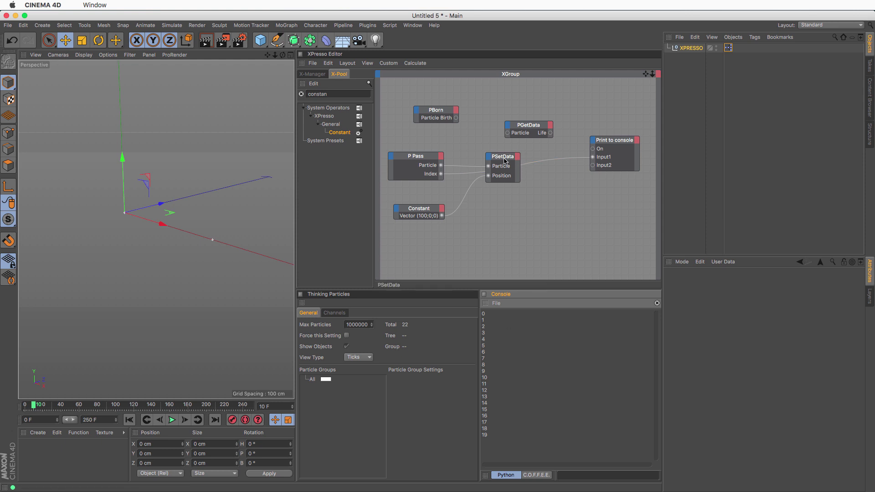
- Remove the connection between P Pass's Index output and Input1 of Print to console
{"action": "left_click_drag", "start_coordinate": [502, 160], "coordinate": [509, 159]}
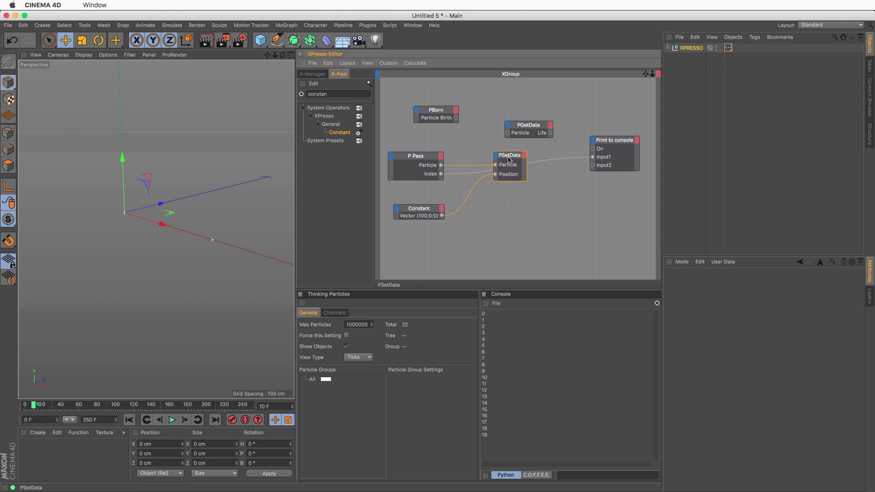
{"action": "left_click", "coordinate": [468, 173]}
{"action": "key", "text": "Delete"}
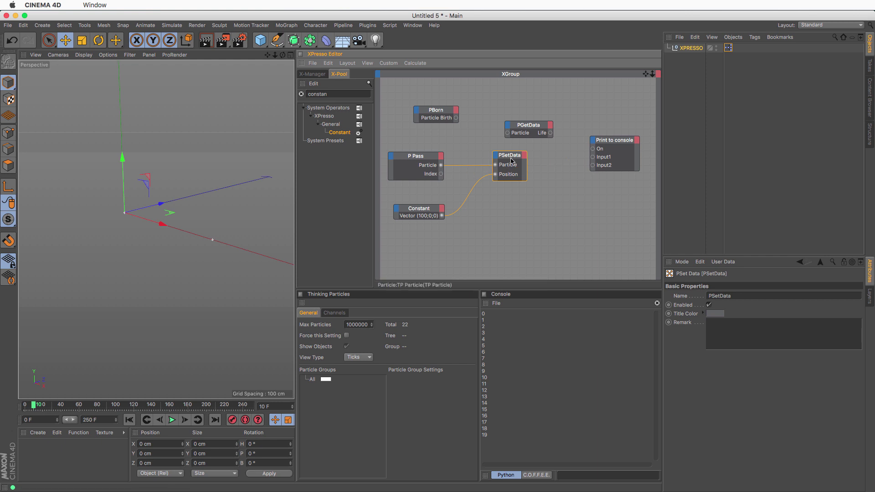
{"action": "mouse_move", "coordinate": [510, 155]}
{"action": "left_mouse_down"}
{"action": "mouse_move", "coordinate": [492, 155]}
{"action": "mouse_move", "coordinate": [500, 160]}
{"action": "left_mouse_up"}
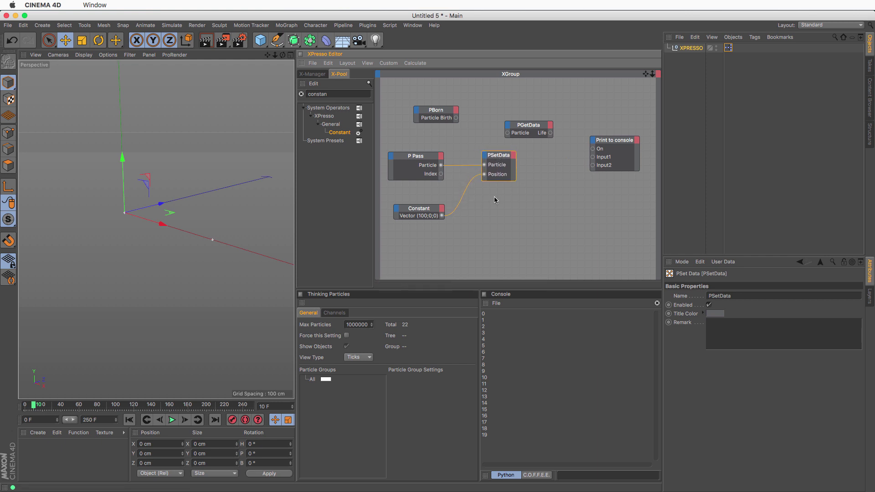
{"action": "left_click", "coordinate": [414, 214]}
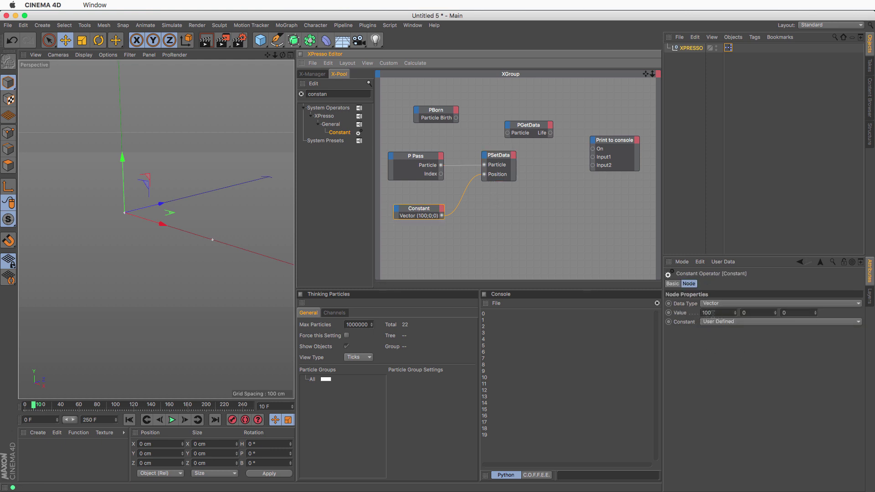
{"action": "double_click", "coordinate": [713, 314]}
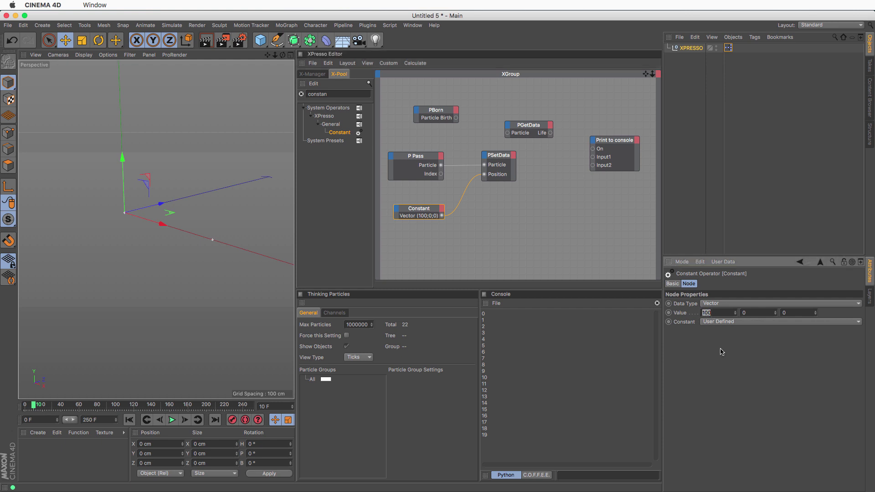
{"action": "key", "text": "Return"}
- Add a Math:Add node below PSetData and set its function to Multiply
{"action": "left_click", "coordinate": [337, 93]}
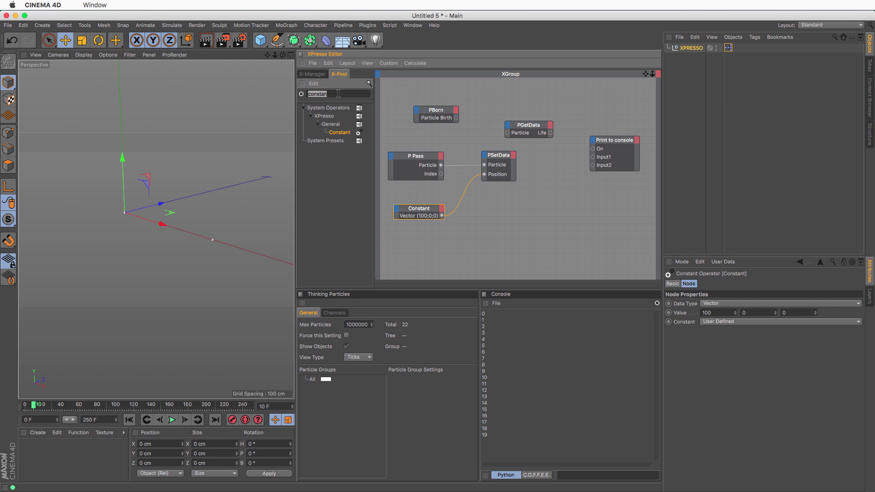
{"action": "type", "text": "math"}
{"action": "left_click_drag", "start_coordinate": [341, 141], "coordinate": [493, 201]}
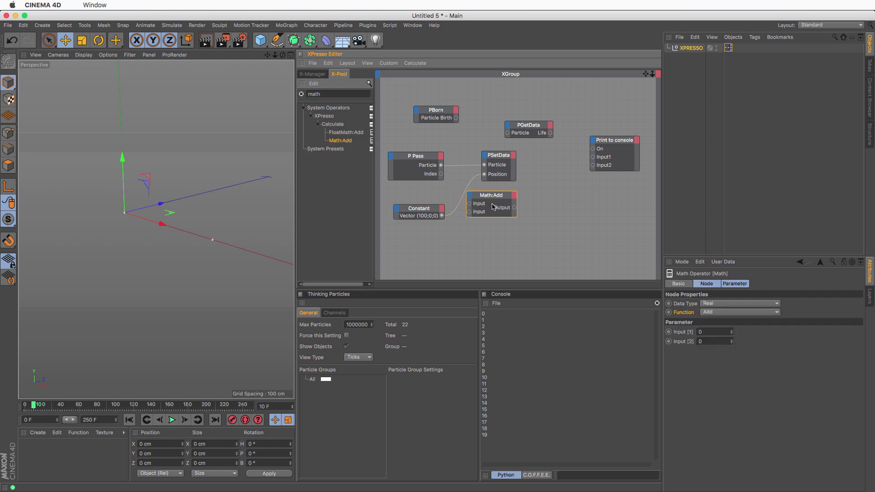
{"action": "left_click", "coordinate": [711, 313]}
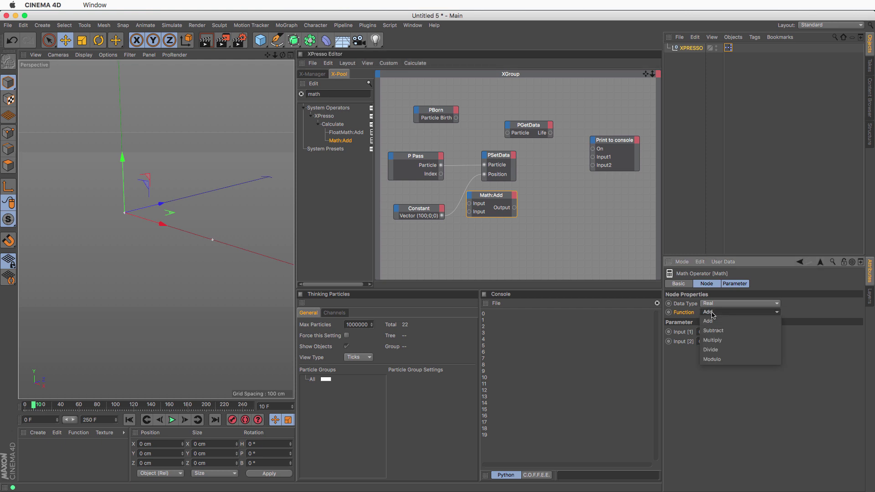
{"action": "left_click", "coordinate": [712, 340]}
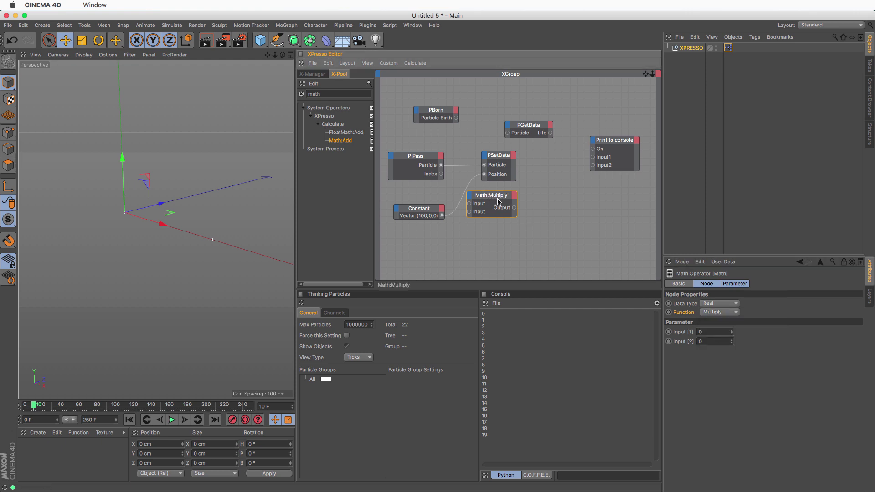
{"action": "left_click_drag", "start_coordinate": [497, 201], "coordinate": [511, 202]}
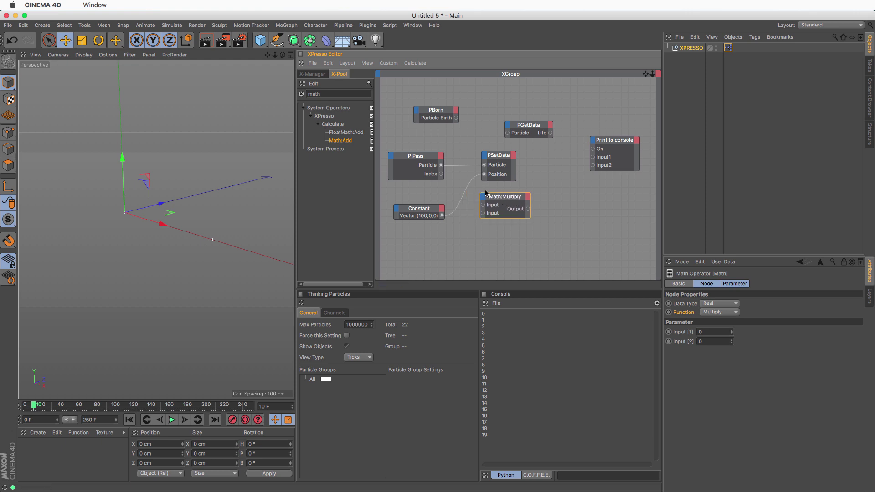
- Connect P Pass's Index output to the Multiply node's first input and set the node's data type to Vector
{"action": "left_click_drag", "start_coordinate": [441, 174], "coordinate": [493, 201]}
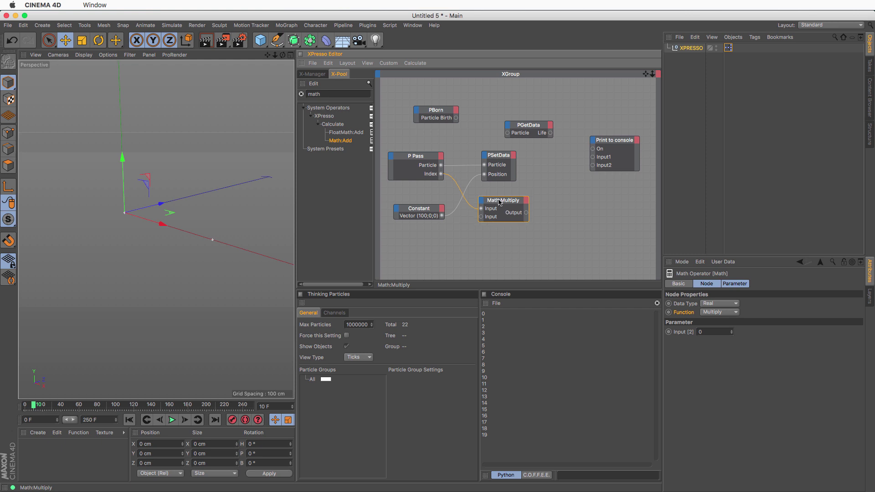
{"action": "left_click", "coordinate": [712, 304]}
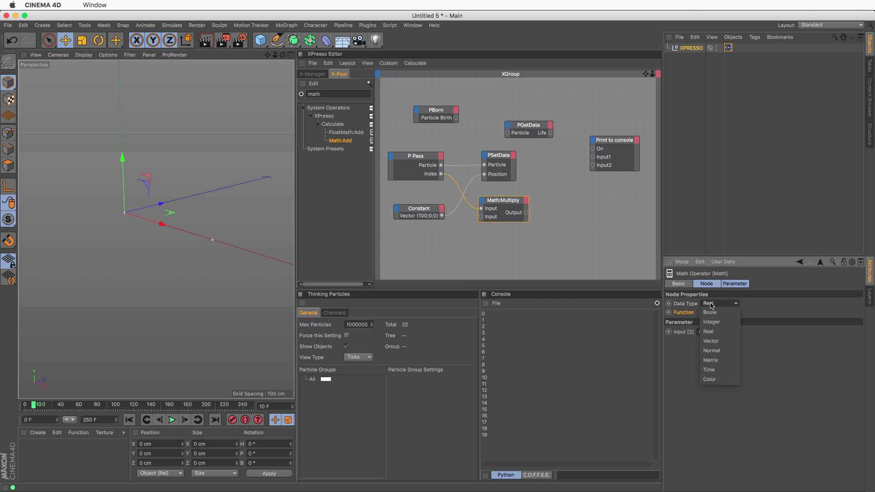
{"action": "left_click", "coordinate": [721, 341]}
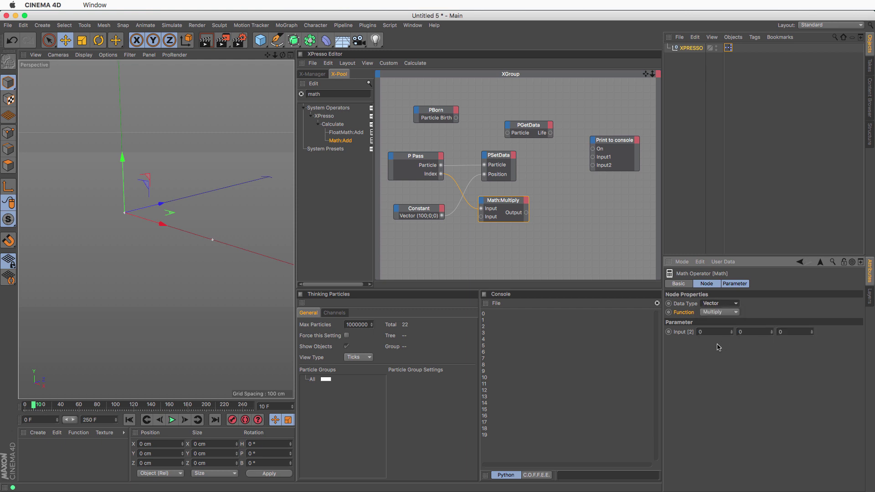
- Disconnect the Constant from PSetData's Position and set the first component of the Multiply node's Input [2] to 10
{"action": "left_click", "coordinate": [453, 211]}
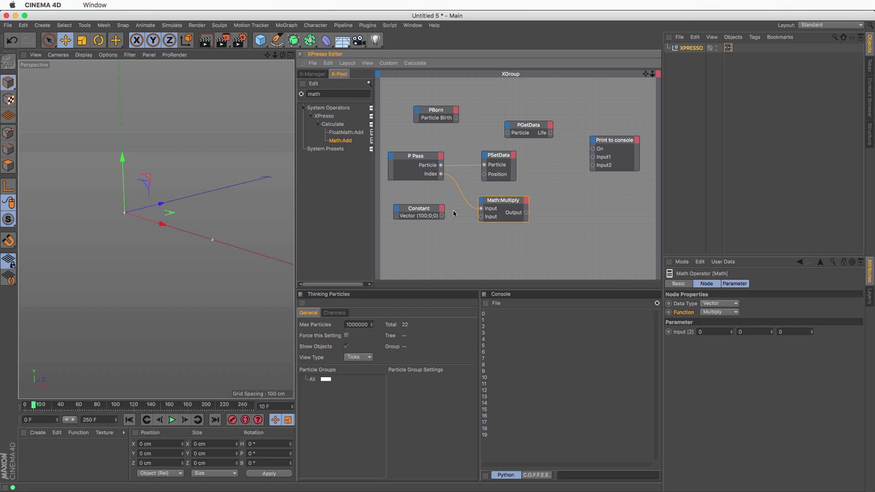
{"action": "left_click", "coordinate": [419, 210]}
{"action": "left_click", "coordinate": [492, 213]}
{"action": "left_click", "coordinate": [708, 331]}
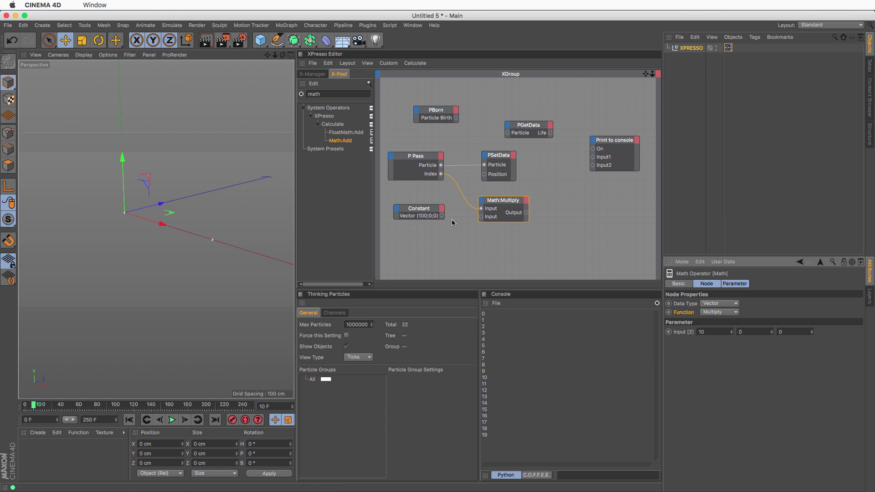
- Connect the Multiply node's output to PSetData's Position input and step the animation from the start to frame 3
{"action": "left_click_drag", "start_coordinate": [499, 160], "coordinate": [547, 160]}
{"action": "left_click_drag", "start_coordinate": [507, 202], "coordinate": [531, 174]}
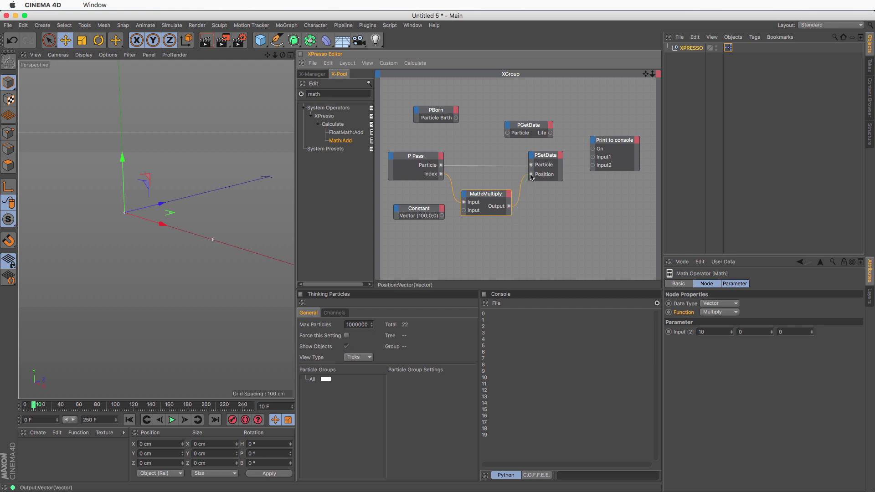
{"action": "left_click", "coordinate": [129, 420]}
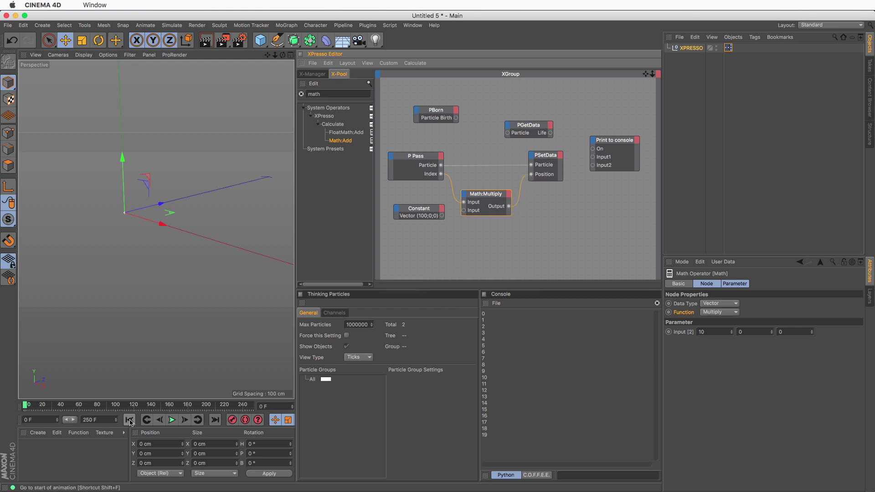
{"action": "left_click", "coordinate": [185, 421]}
{"action": "left_click", "coordinate": [184, 420]}
{"action": "left_click", "coordinate": [185, 420]}
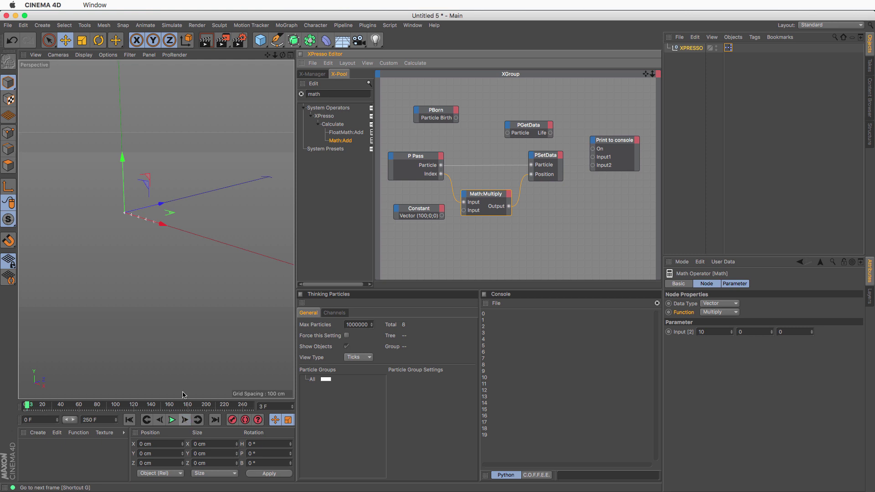
- Play the animation to frame 30 and examine how the particles are arranged along the X axis
{"action": "left_click_drag", "start_coordinate": [208, 231], "coordinate": [156, 229], "text": "alt"}
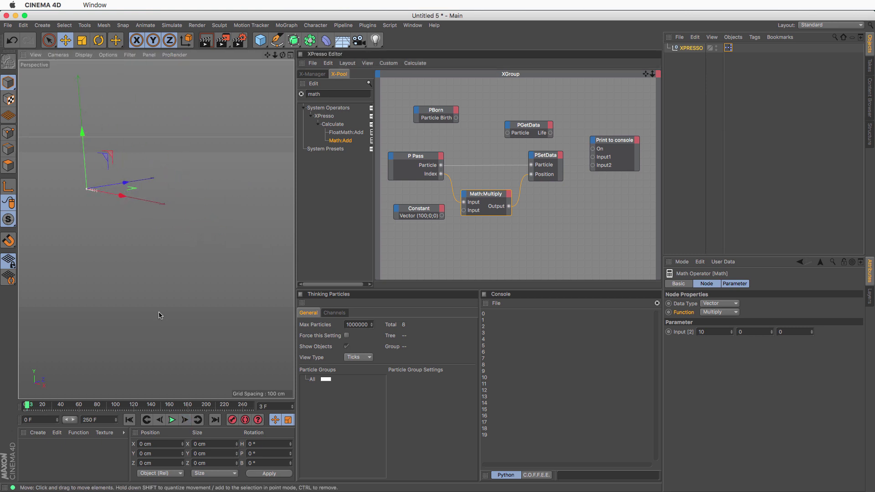
{"action": "left_click", "coordinate": [173, 420]}
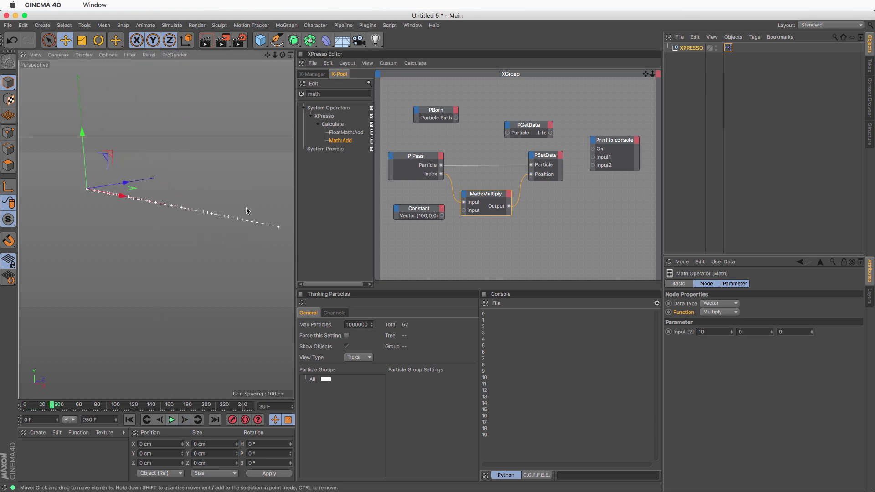
{"action": "left_click_drag", "start_coordinate": [256, 232], "coordinate": [98, 212], "text": "alt"}
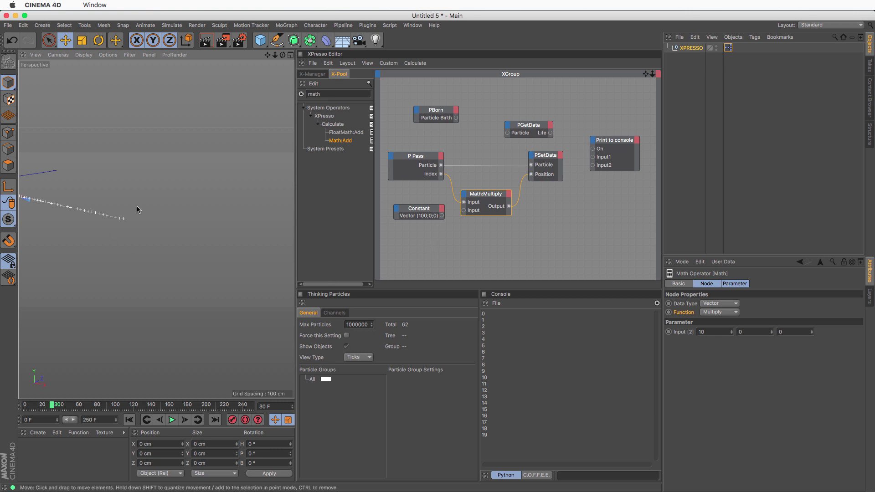
{"action": "middle_click_drag", "start_coordinate": [157, 229], "coordinate": [216, 239], "text": "alt"}
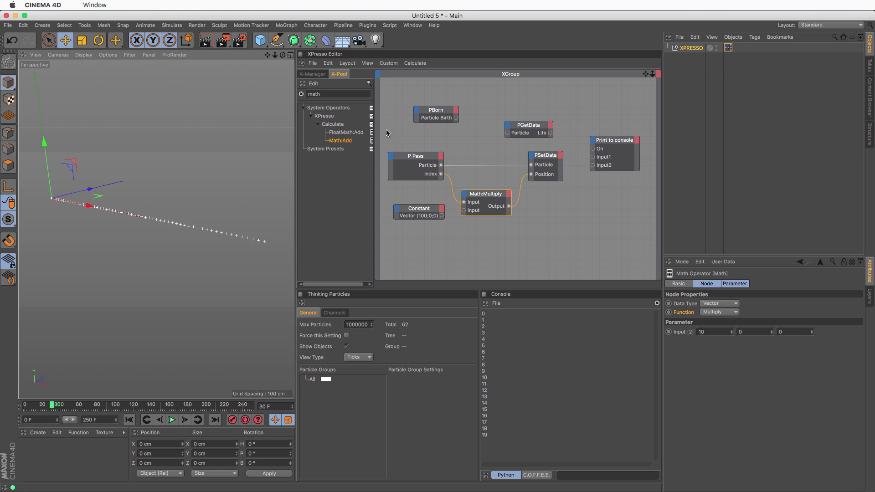
- Delete all nodes from the XGroup, including PBorn
{"action": "left_click_drag", "start_coordinate": [386, 130], "coordinate": [636, 264]}
{"action": "key", "text": "Delete"}
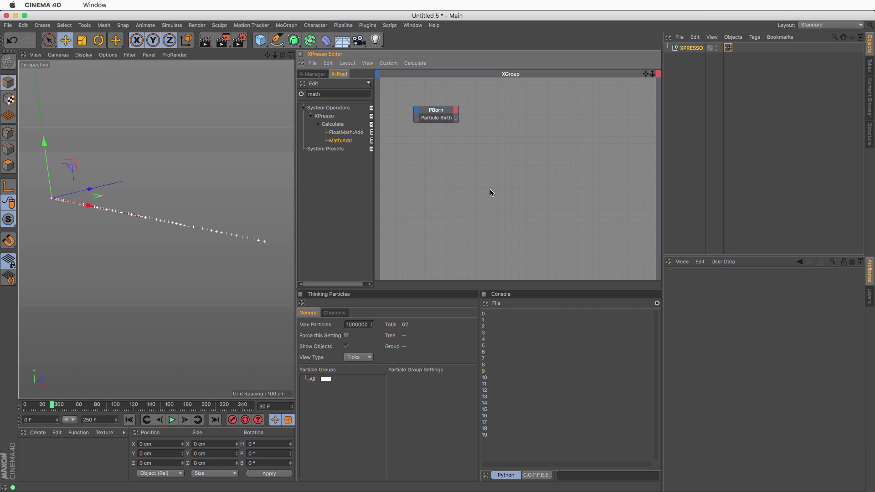
{"action": "left_click", "coordinate": [435, 113]}
{"action": "key", "text": "Delete"}
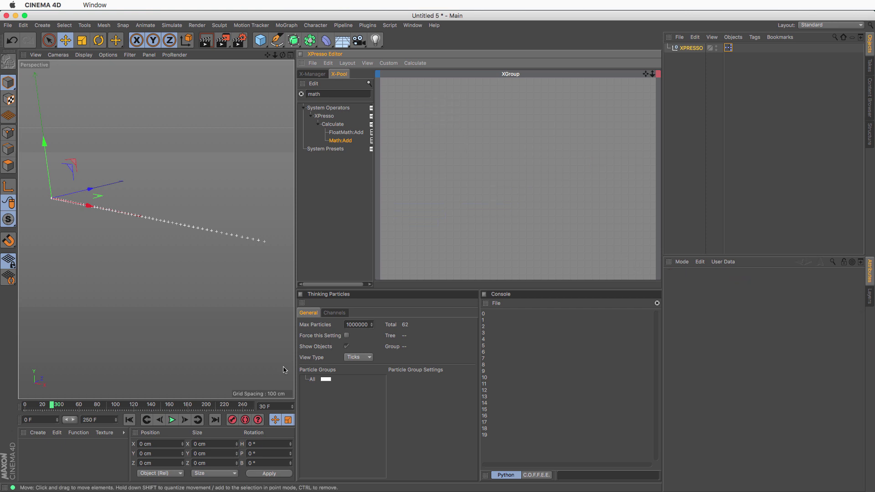
- Play the animation from the start to check the empty setup and return to frame 0
{"action": "left_click", "coordinate": [129, 419]}
{"action": "left_click", "coordinate": [172, 420]}
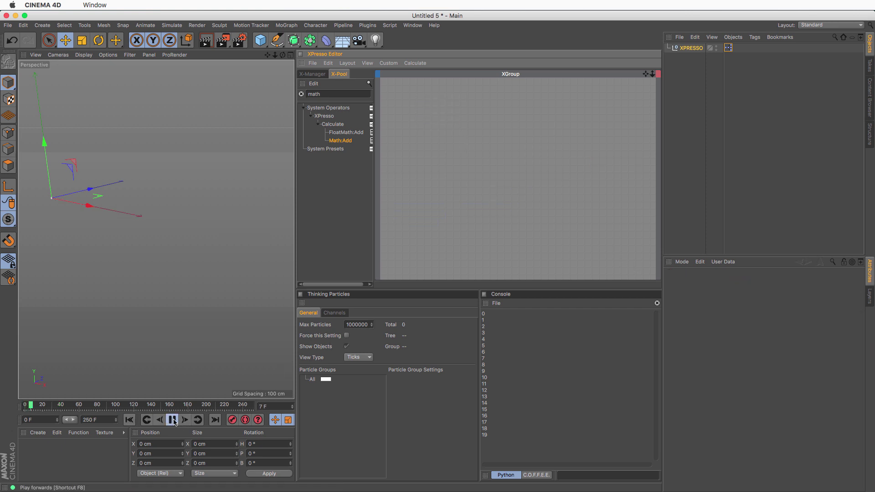
{"action": "left_click", "coordinate": [130, 420]}
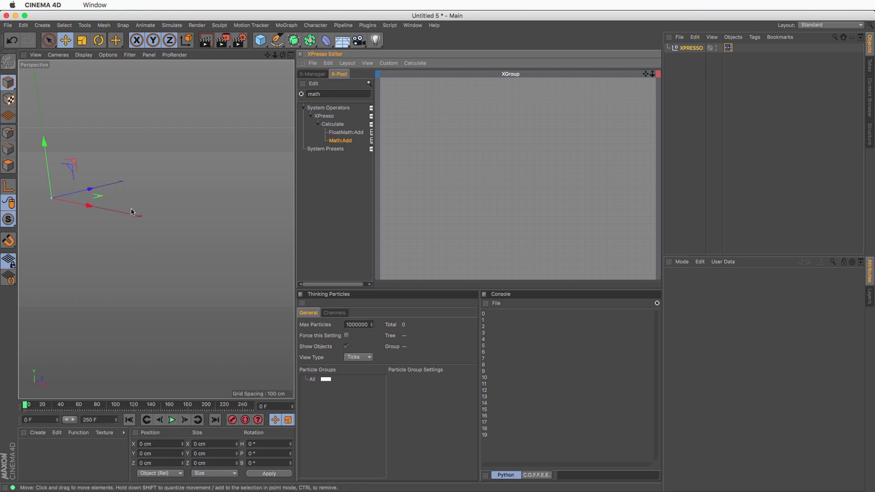
- Clear the node search and add a PMatterWaves node from the TP Generator group to the XGroup
{"action": "left_click", "coordinate": [301, 94]}
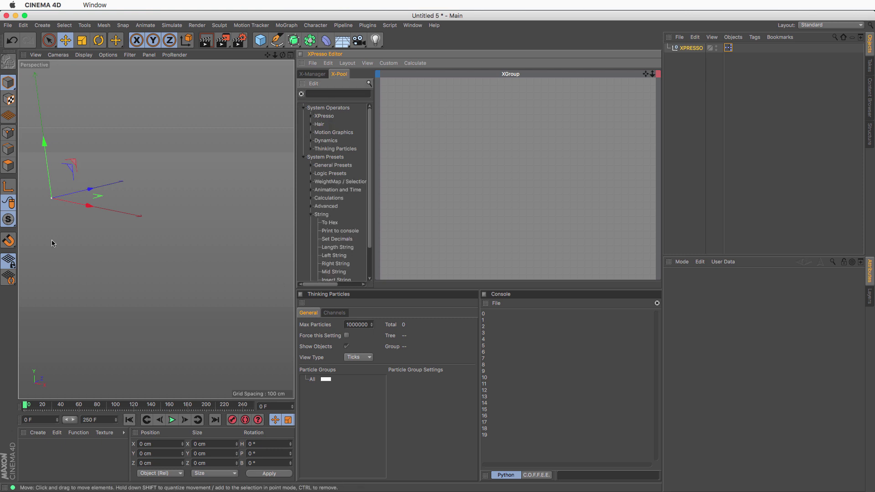
{"action": "left_click", "coordinate": [303, 157]}
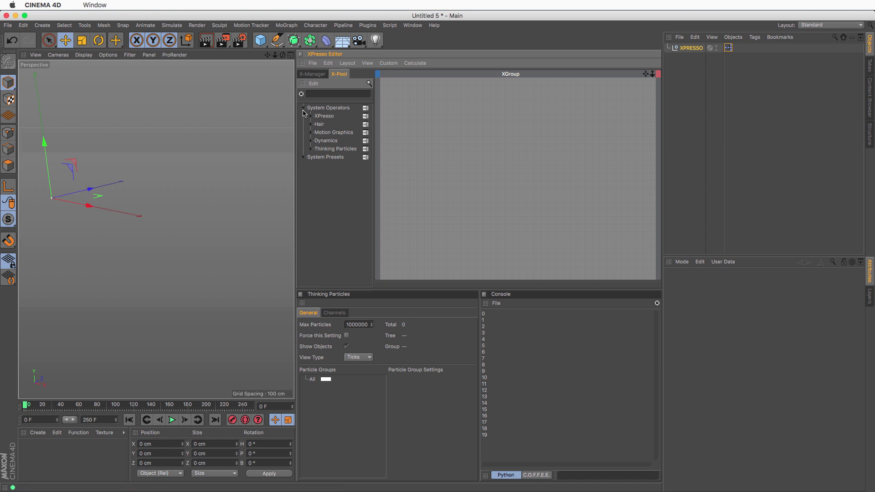
{"action": "left_click", "coordinate": [303, 108]}
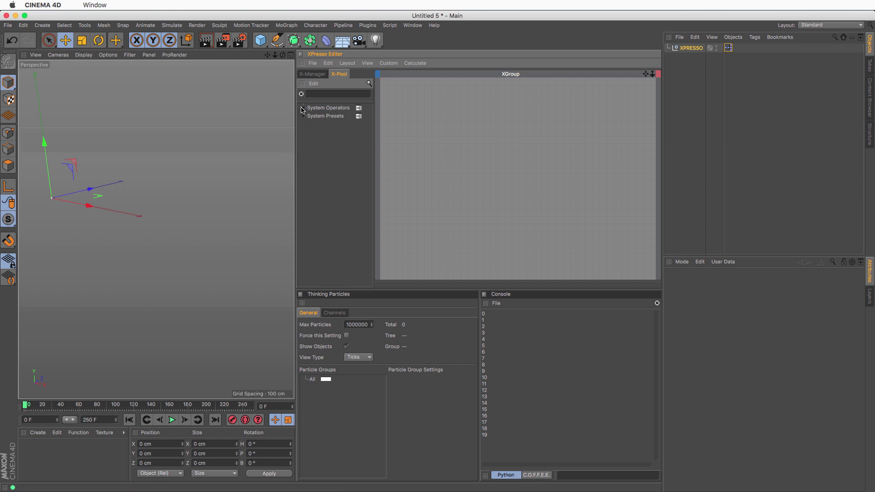
{"action": "left_click", "coordinate": [303, 108]}
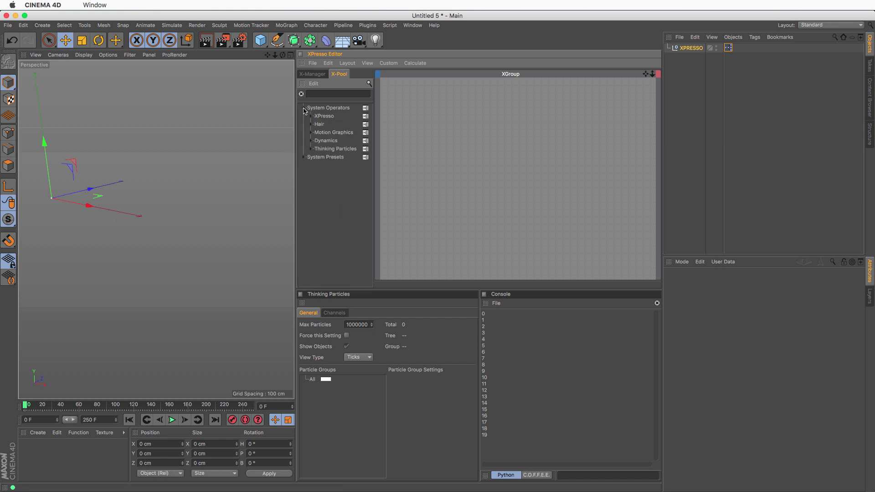
{"action": "left_click", "coordinate": [311, 149]}
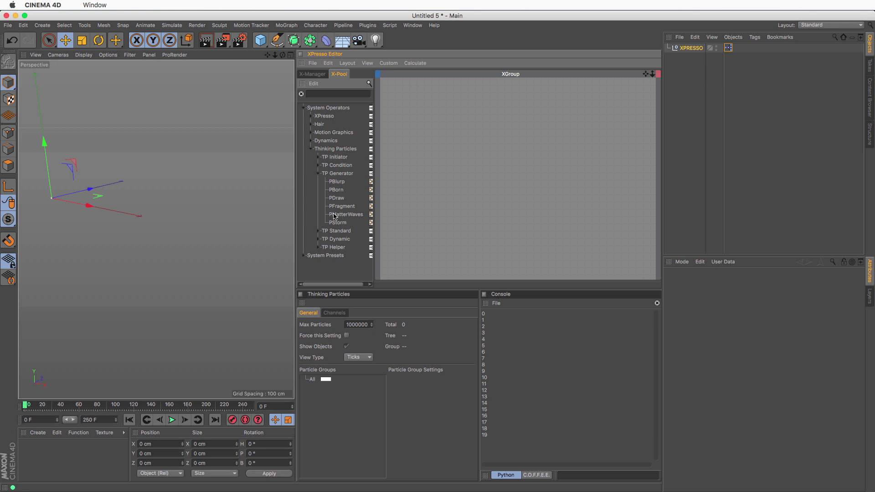
{"action": "left_click_drag", "start_coordinate": [334, 216], "coordinate": [423, 105]}
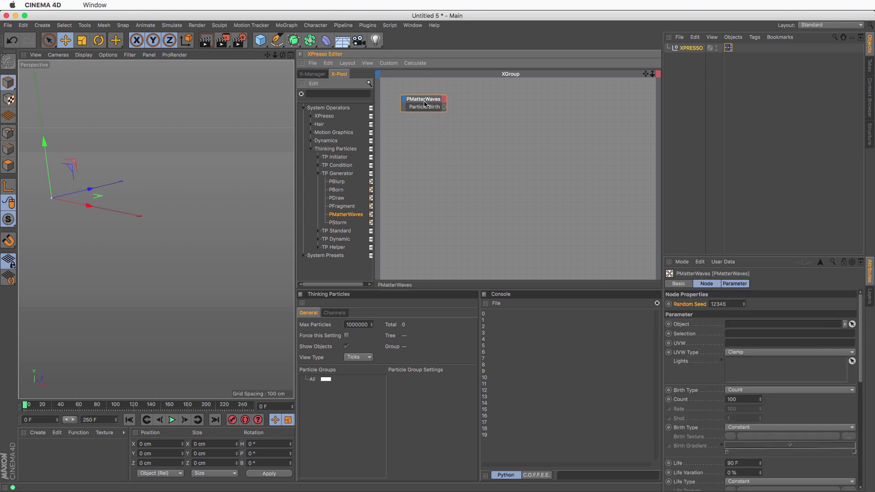
- Enlarge the attributes area of PMatterWaves and view its Birth Type options
{"action": "left_click_drag", "start_coordinate": [725, 256], "coordinate": [714, 82]}
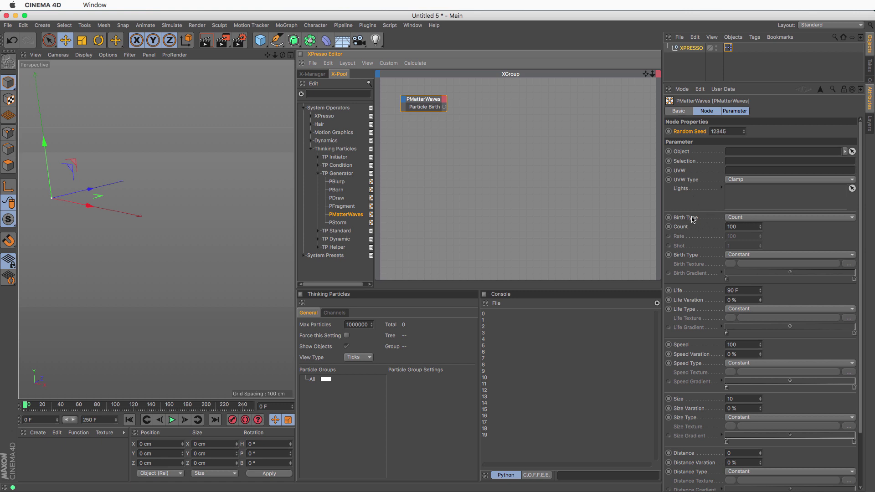
{"action": "left_click", "coordinate": [741, 218]}
{"action": "left_click", "coordinate": [741, 269]}
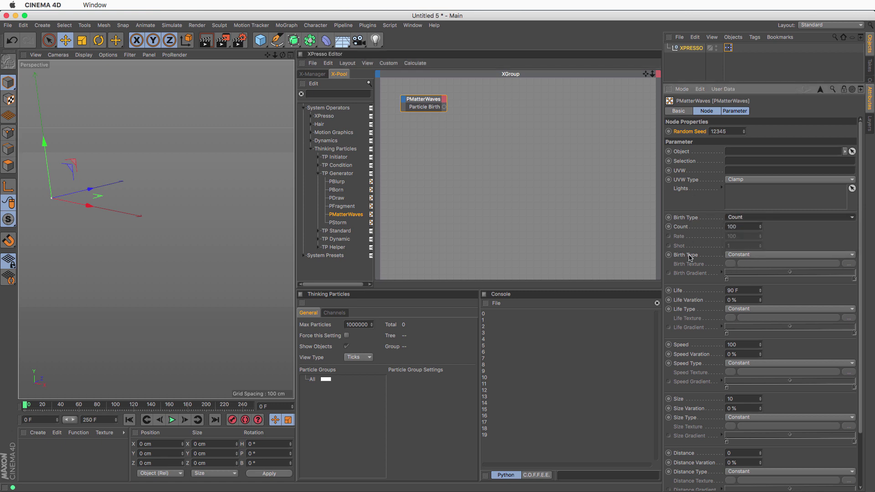
- Examine the PMatterWaves birth and life type options, including texture and light, and its remaining speed, size, distance and direction parameters
{"action": "left_click", "coordinate": [748, 255]}
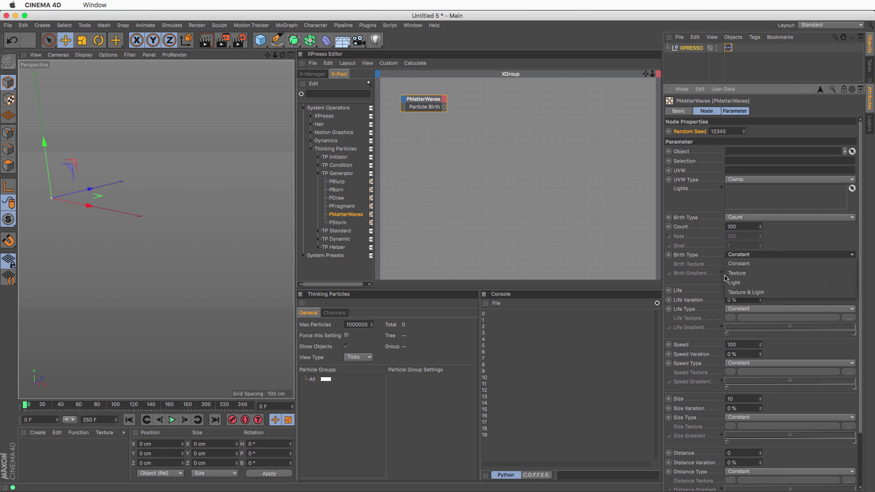
{"action": "left_click", "coordinate": [691, 273]}
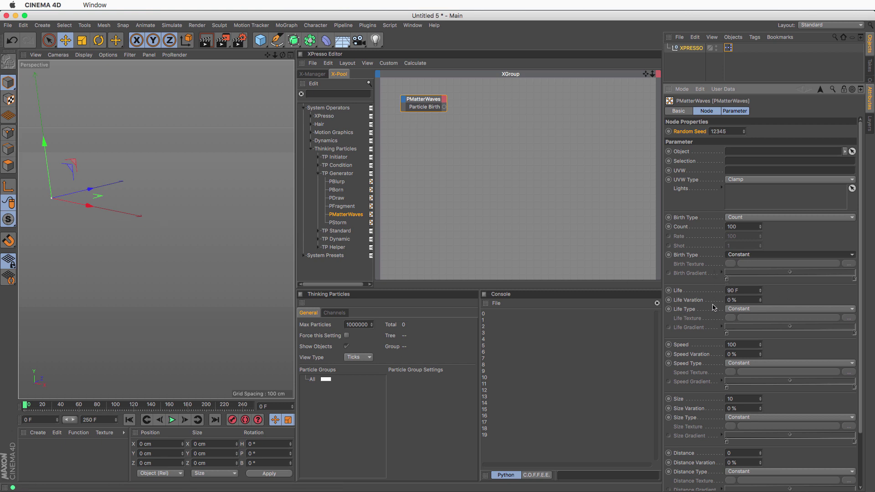
{"action": "left_click", "coordinate": [738, 310]}
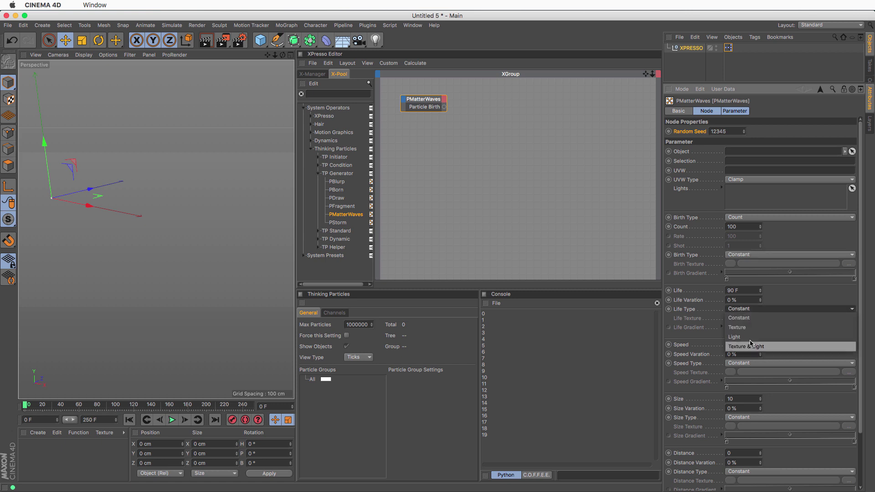
{"action": "left_click", "coordinate": [692, 331]}
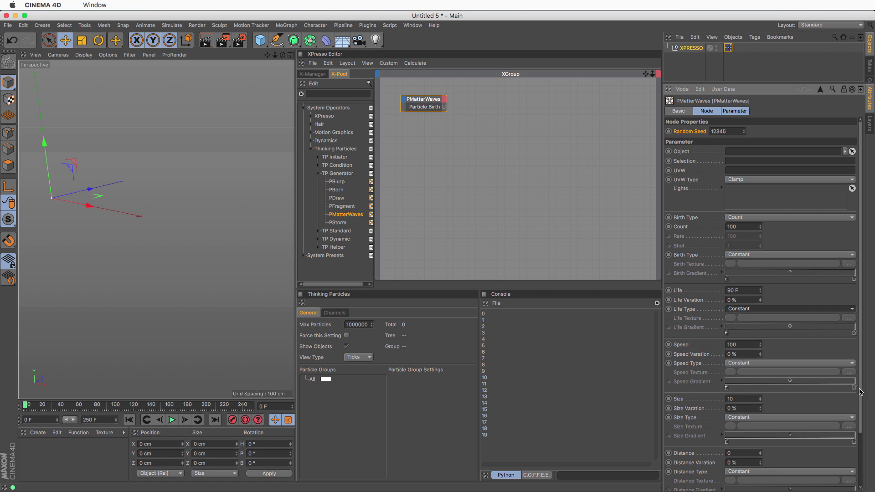
{"action": "scroll", "coordinate": [797, 365], "scroll_direction": "down", "scroll_amount": 4}
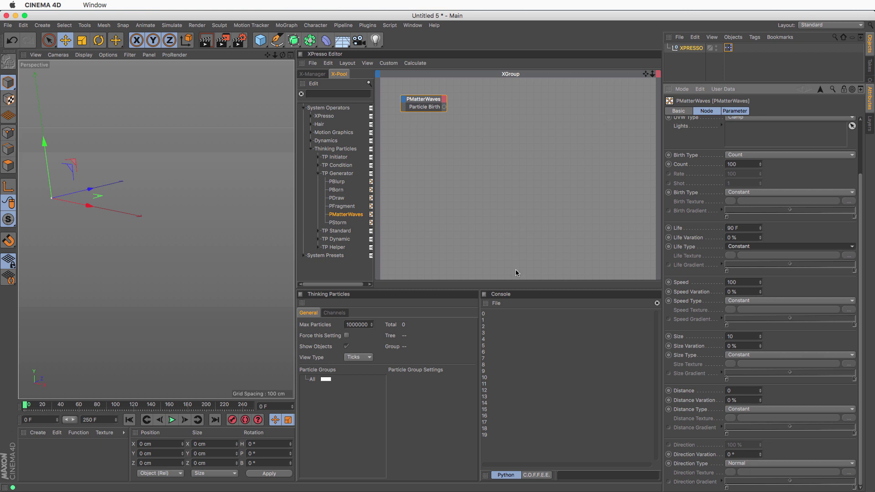
{"action": "scroll", "coordinate": [859, 368], "scroll_direction": "up", "scroll_amount": 3}
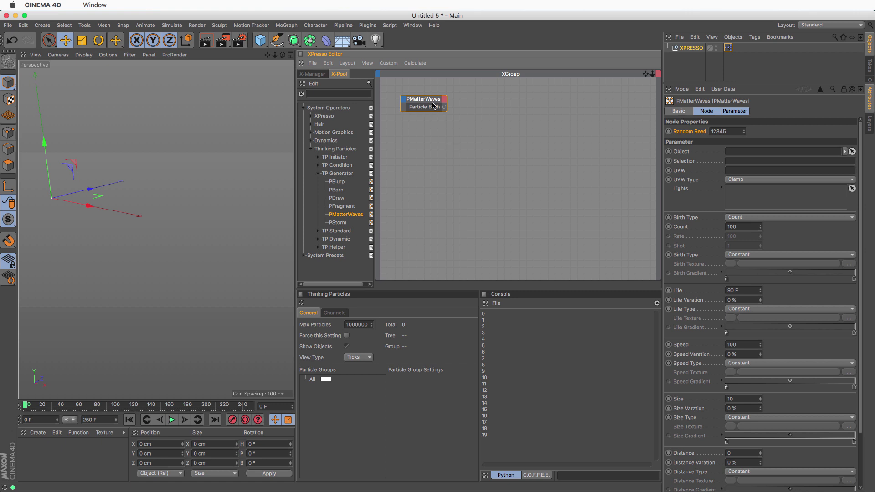
- Replace the PMatterWaves node with a PStorm node from TP Generator in the XGroup and play the animation briefly
{"action": "key", "text": "Delete"}
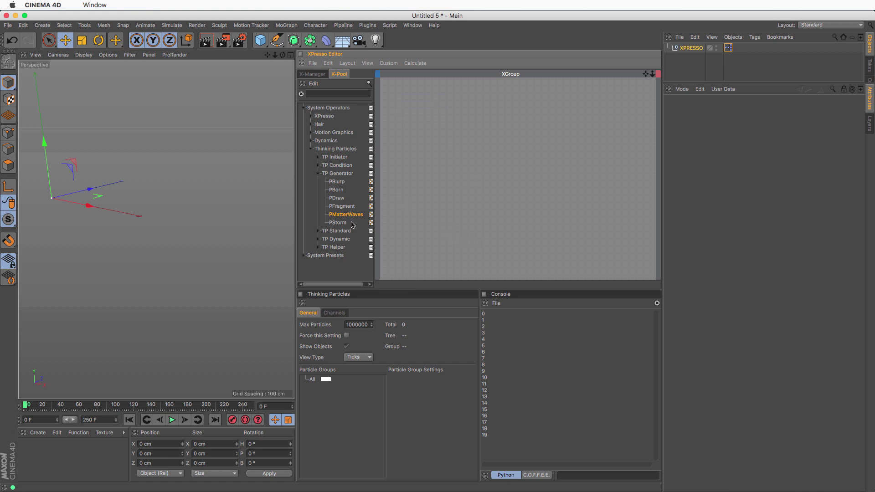
{"action": "left_click_drag", "start_coordinate": [339, 223], "coordinate": [566, 133]}
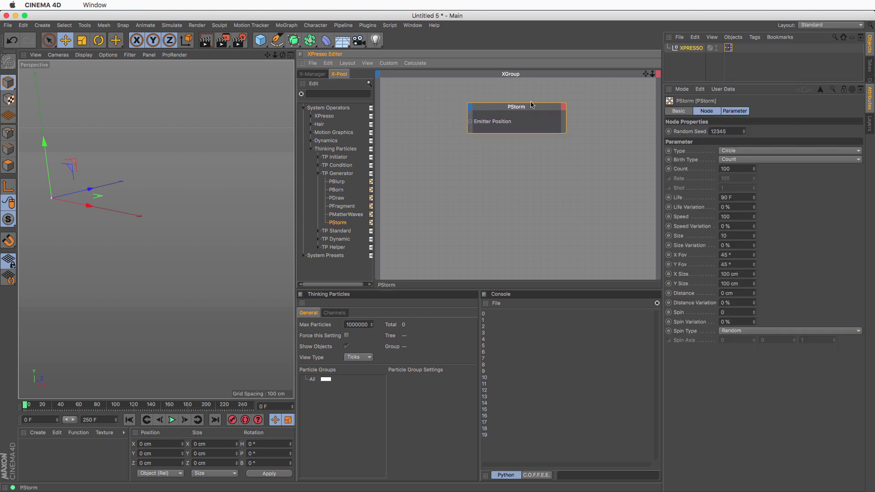
{"action": "left_click_drag", "start_coordinate": [530, 105], "coordinate": [492, 103]}
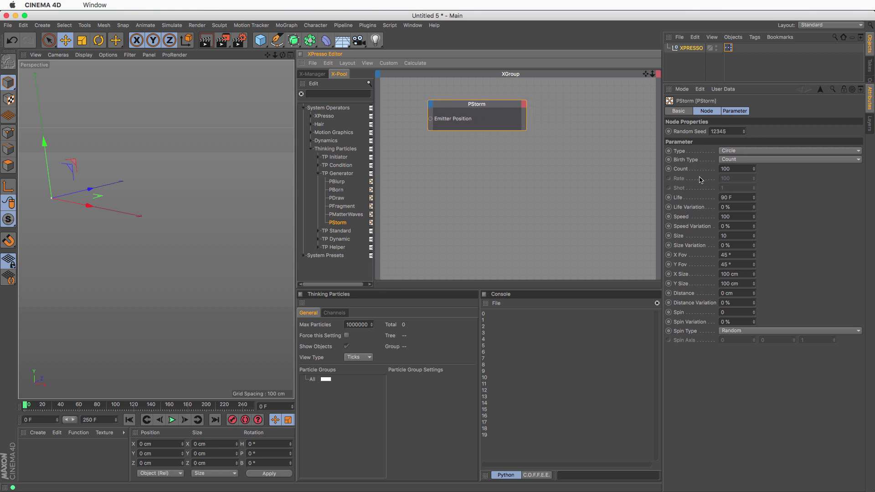
{"action": "left_click", "coordinate": [172, 420]}
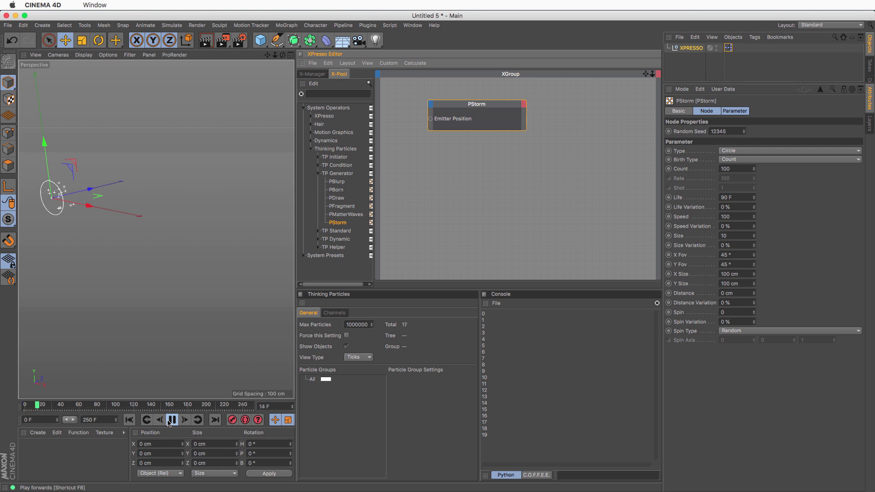
{"action": "left_click", "coordinate": [171, 420]}
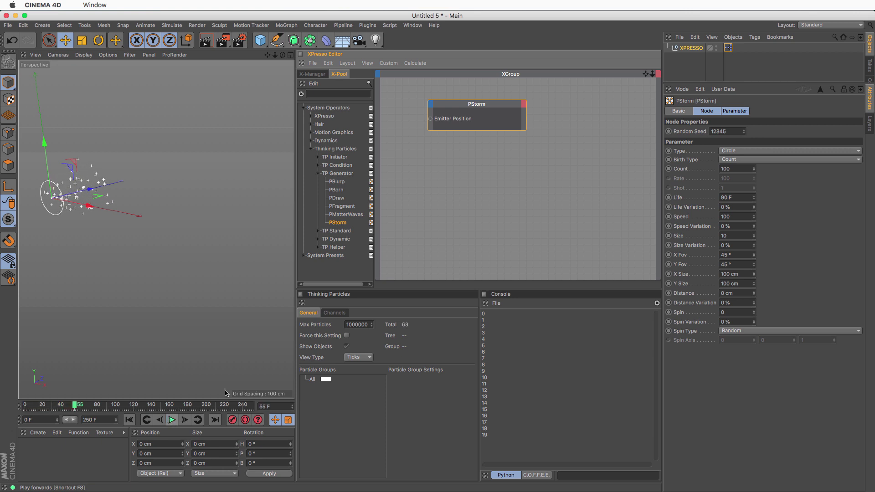
- Set the PStorm emitter Type to Rectangle and play the animation from the start to inspect the emission up close
{"action": "left_click", "coordinate": [729, 152]}
{"action": "left_click", "coordinate": [731, 160]}
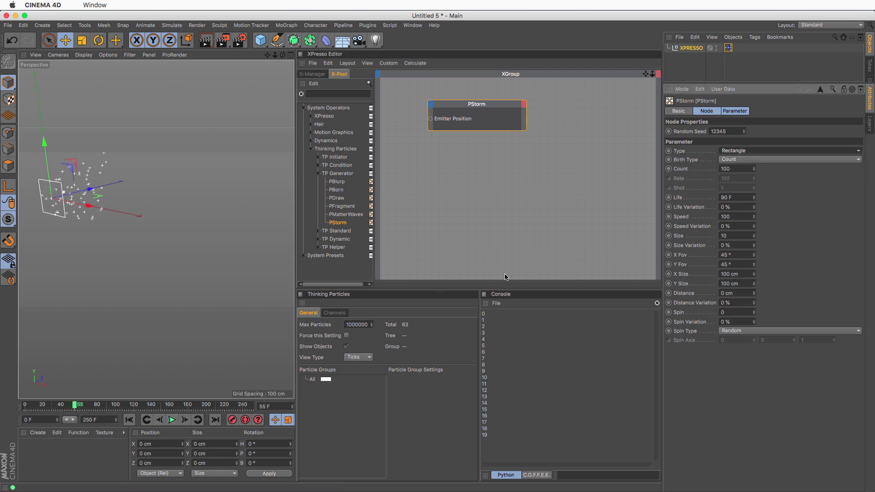
{"action": "left_click", "coordinate": [129, 420]}
{"action": "left_click", "coordinate": [171, 420]}
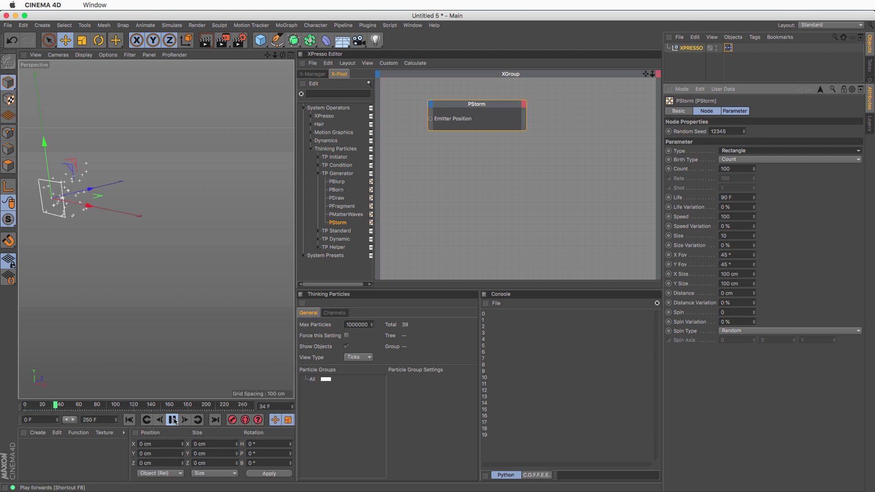
{"action": "middle_click_drag", "start_coordinate": [82, 212], "coordinate": [145, 231], "text": "alt"}
{"action": "mouse_move", "coordinate": [144, 230]}
{"action": "right_mouse_down", "text": "alt"}
{"action": "mouse_move", "coordinate": [187, 225]}
{"action": "mouse_move", "coordinate": [161, 226]}
{"action": "right_mouse_up", "text": "alt"}
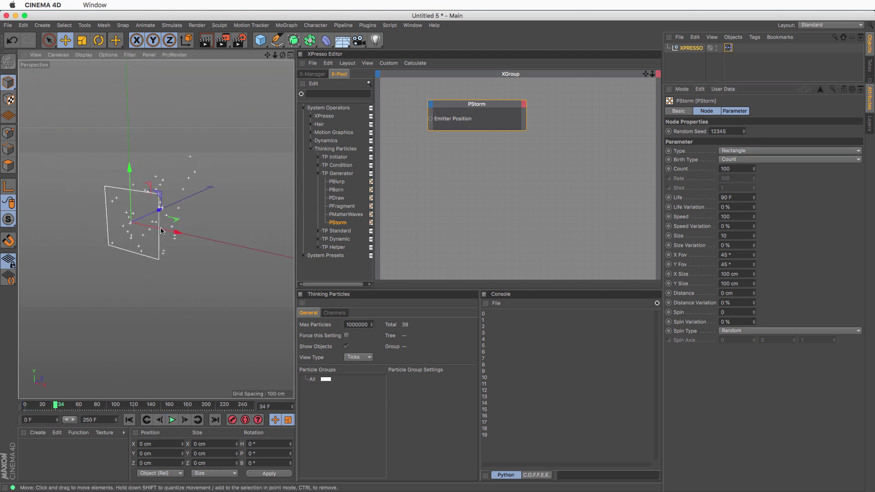
{"action": "middle_click_drag", "start_coordinate": [160, 226], "coordinate": [175, 233], "text": "alt"}
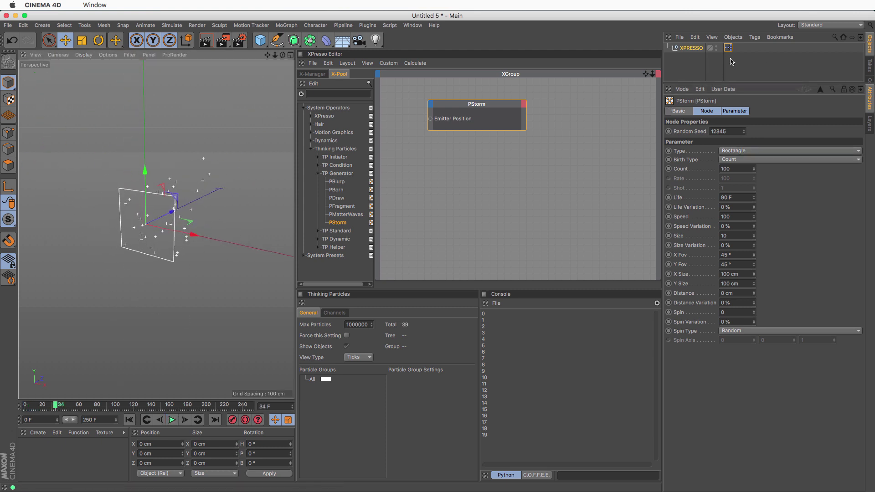
- Try moving the XPRESSO null away from the origin and playing the animation, return to frame 0 and undo the move
{"action": "left_click", "coordinate": [690, 48]}
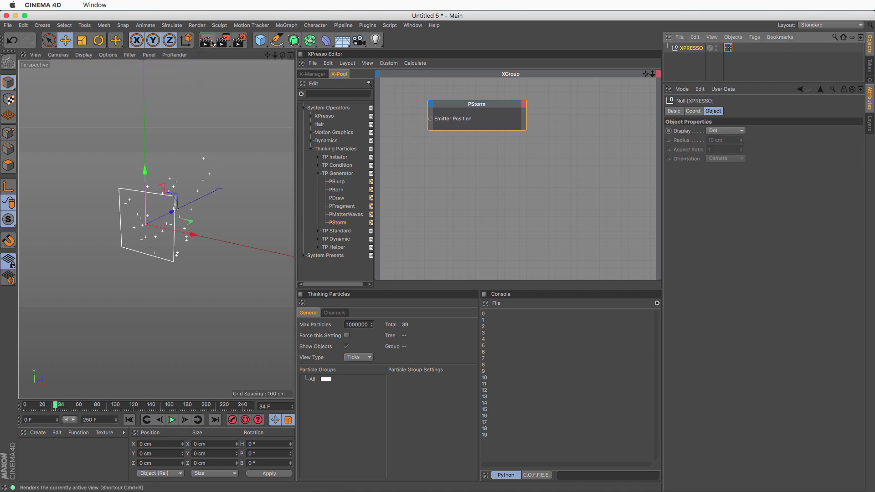
{"action": "left_click", "coordinate": [98, 40]}
{"action": "left_click_drag", "start_coordinate": [158, 234], "coordinate": [171, 177]}
{"action": "key", "text": "e"}
{"action": "key", "text": "ctrl+z"}
{"action": "left_click", "coordinate": [172, 420]}
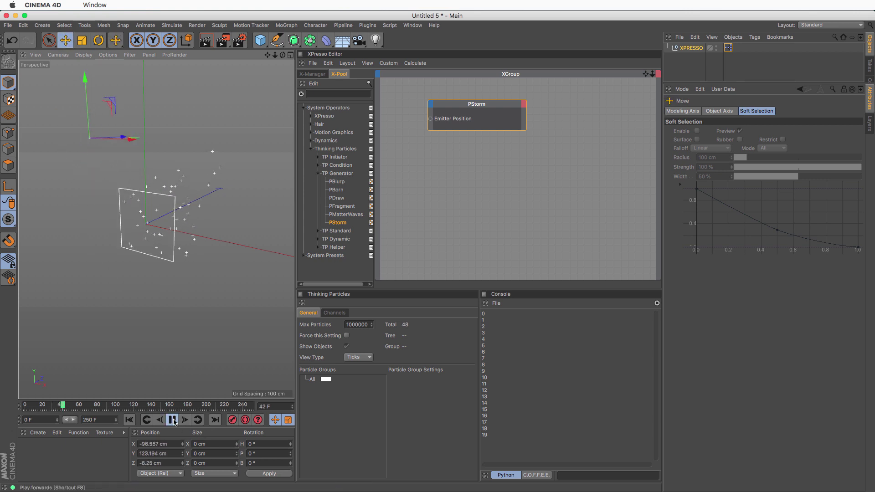
{"action": "left_click", "coordinate": [129, 420]}
{"action": "key", "text": "super+z"}
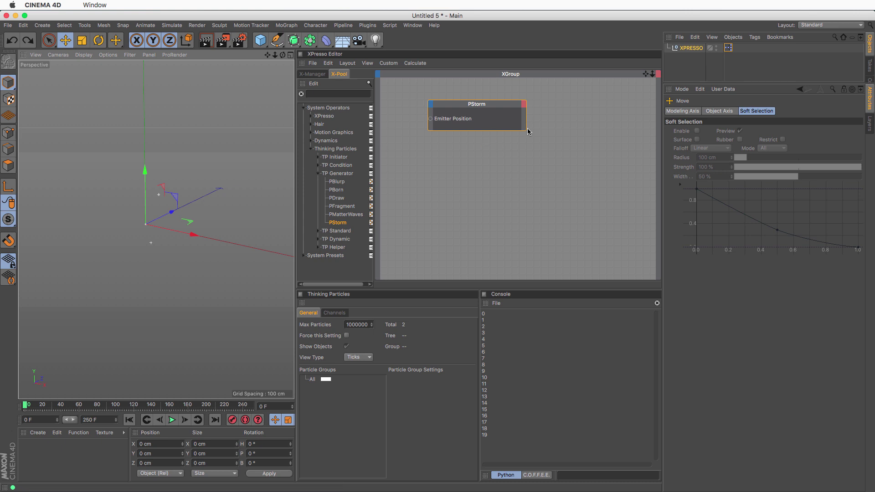
- Reposition the PStorm node to make room beside it and add an Emitter Alignment input port
{"action": "left_click", "coordinate": [494, 110]}
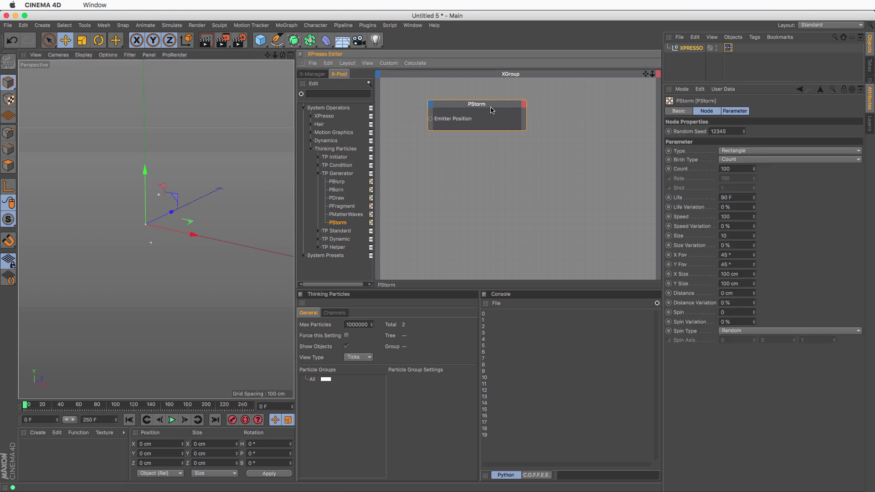
{"action": "left_click_drag", "start_coordinate": [493, 109], "coordinate": [527, 113]}
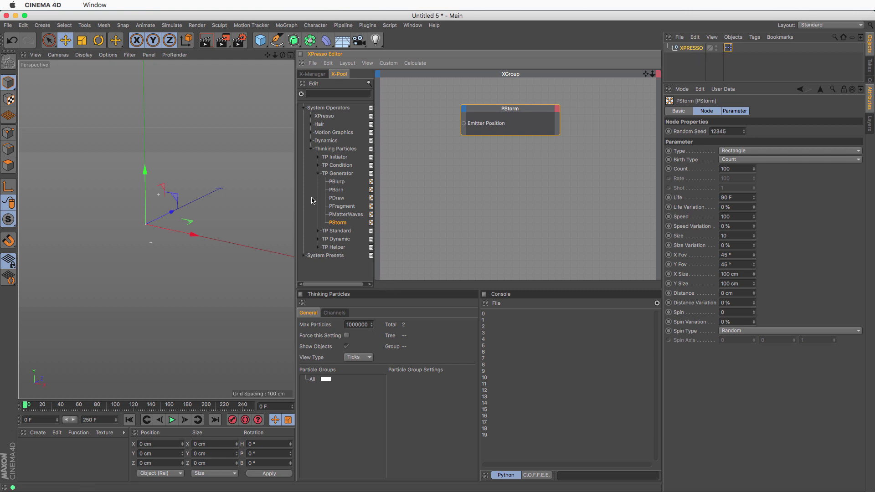
{"action": "left_click_drag", "start_coordinate": [493, 109], "coordinate": [522, 103]}
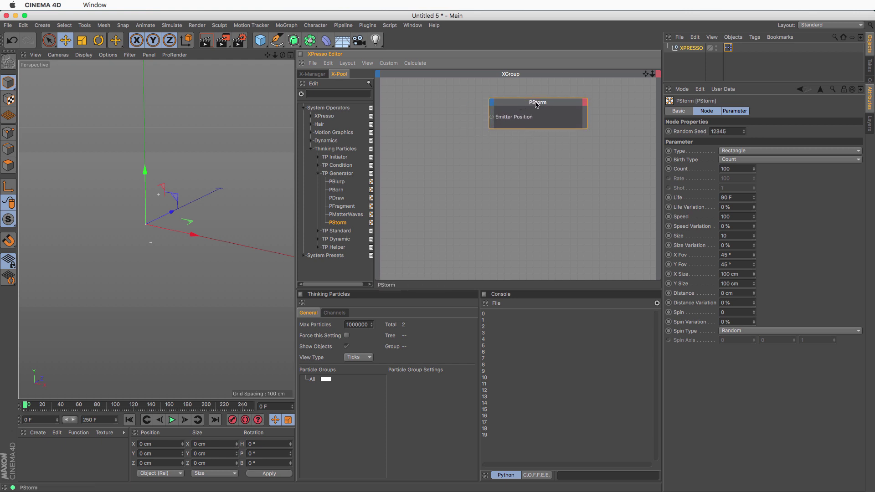
{"action": "left_click", "coordinate": [492, 104]}
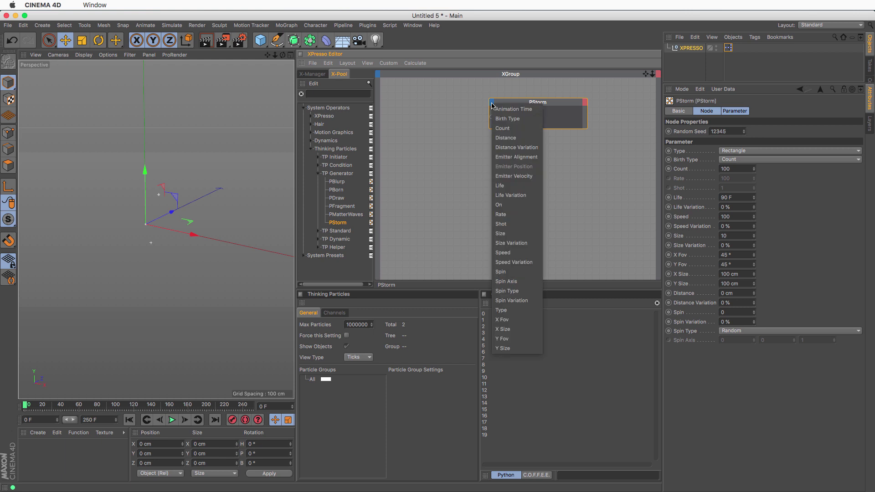
{"action": "left_click", "coordinate": [517, 157]}
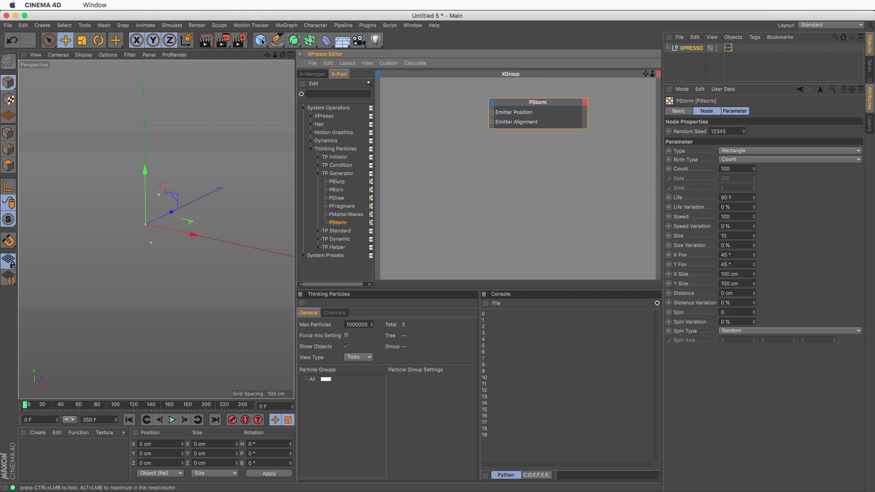
- Add a Cone primitive oriented along +Z and reduce its bottom radius to about 34 cm
{"action": "left_click_drag", "start_coordinate": [260, 41], "coordinate": [385, 54]}
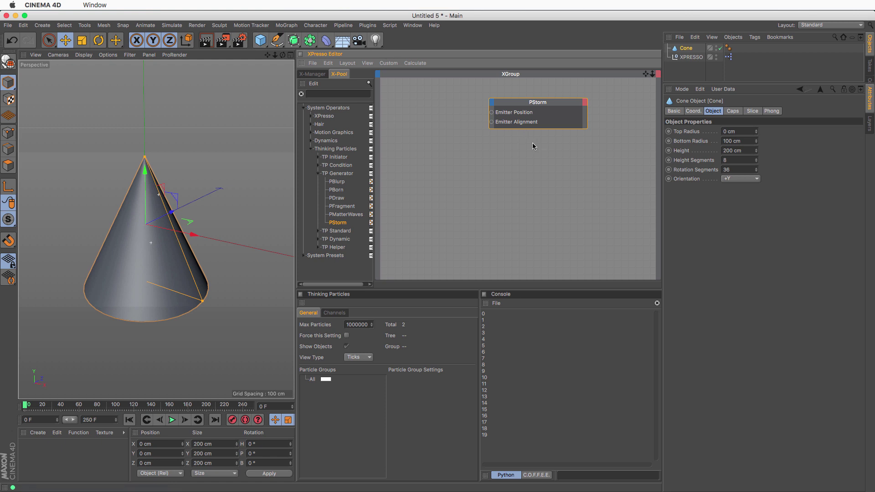
{"action": "left_click", "coordinate": [743, 179]}
{"action": "left_click", "coordinate": [744, 226]}
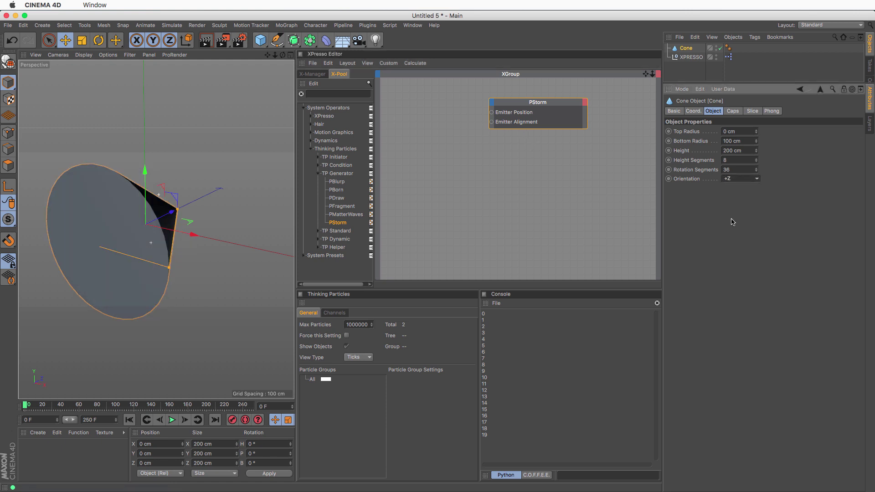
{"action": "left_click_drag", "start_coordinate": [165, 266], "coordinate": [133, 250]}
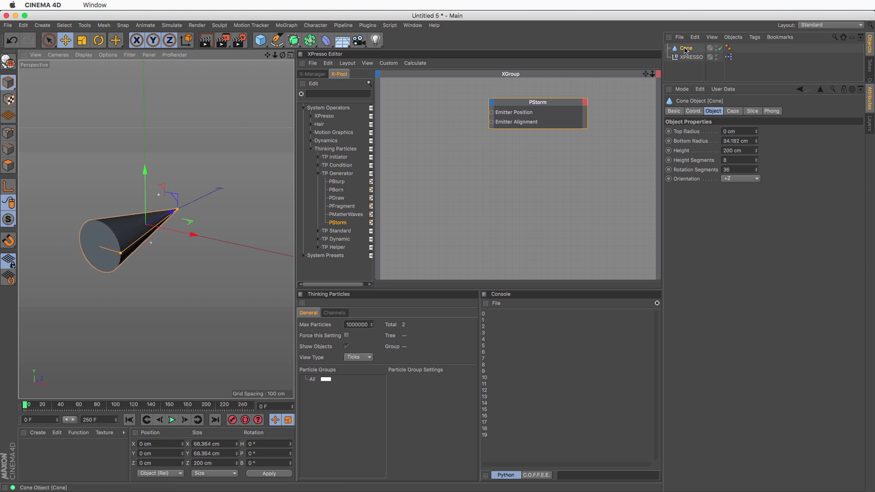
- Bring the Cone into the XGroup as a node, add a Global Position output and enlarge the node
{"action": "left_click_drag", "start_coordinate": [686, 47], "coordinate": [416, 117]}
{"action": "left_click", "coordinate": [423, 104]}
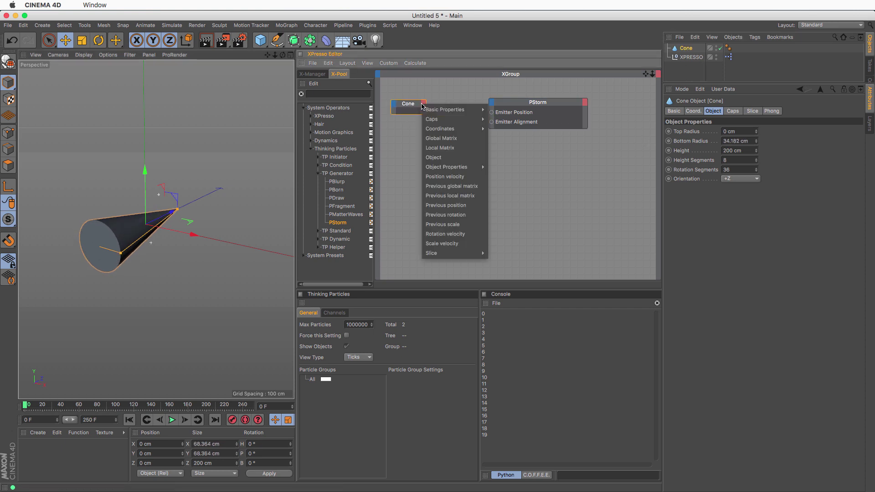
{"action": "mouse_move", "coordinate": [437, 129]}
{"action": "mouse_move", "coordinate": [517, 141]}
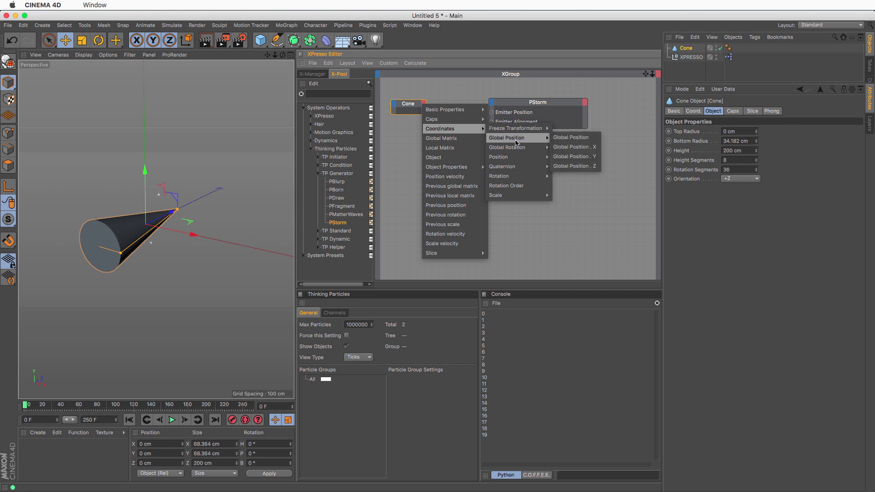
{"action": "left_click", "coordinate": [578, 141]}
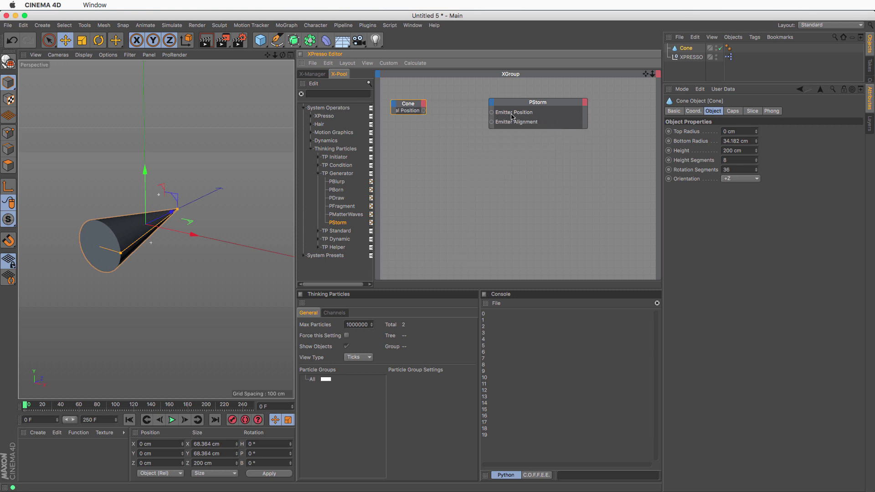
{"action": "left_click", "coordinate": [436, 111]}
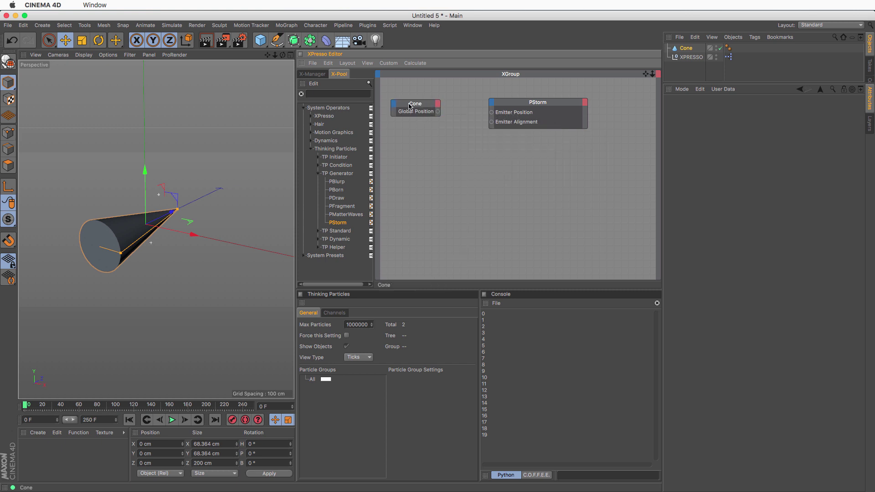
{"action": "left_click", "coordinate": [439, 113]}
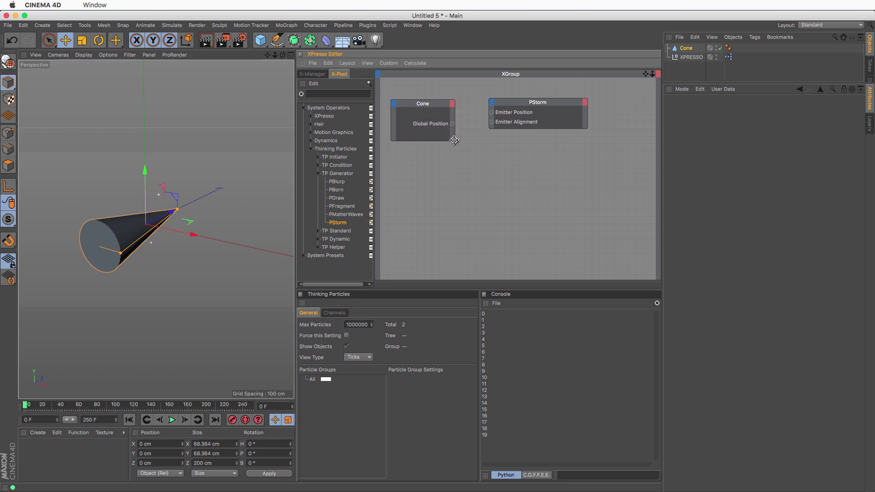
- Add a Global Matrix output to the Cone node and wire Global Position to Emitter Position and Global Matrix to Emitter Alignment
{"action": "left_click", "coordinate": [451, 107]}
{"action": "mouse_move", "coordinate": [453, 114]}
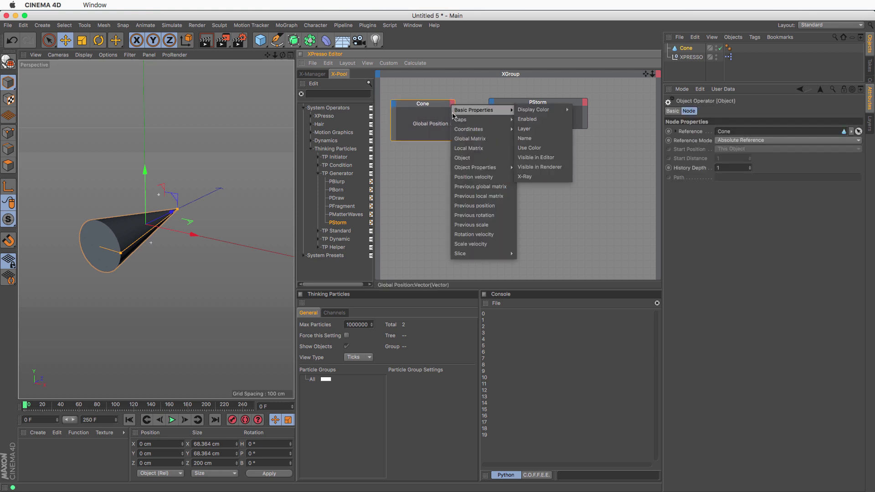
{"action": "left_click", "coordinate": [459, 138]}
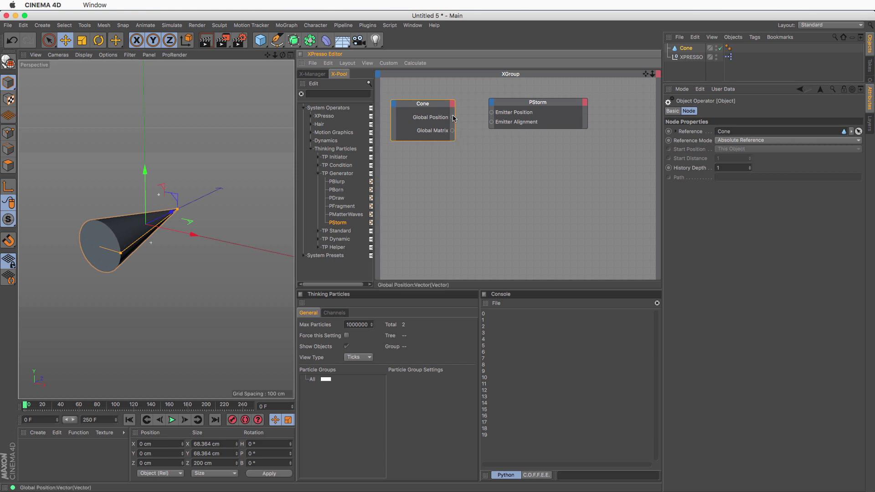
{"action": "left_click_drag", "start_coordinate": [453, 119], "coordinate": [492, 123]}
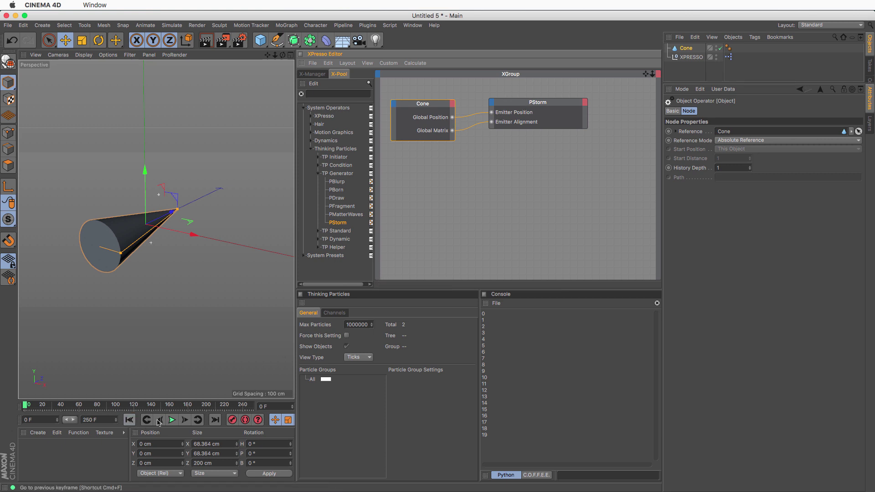
- Play the animation and set the PStorm node's emitter type to Circle
{"action": "left_click", "coordinate": [171, 419]}
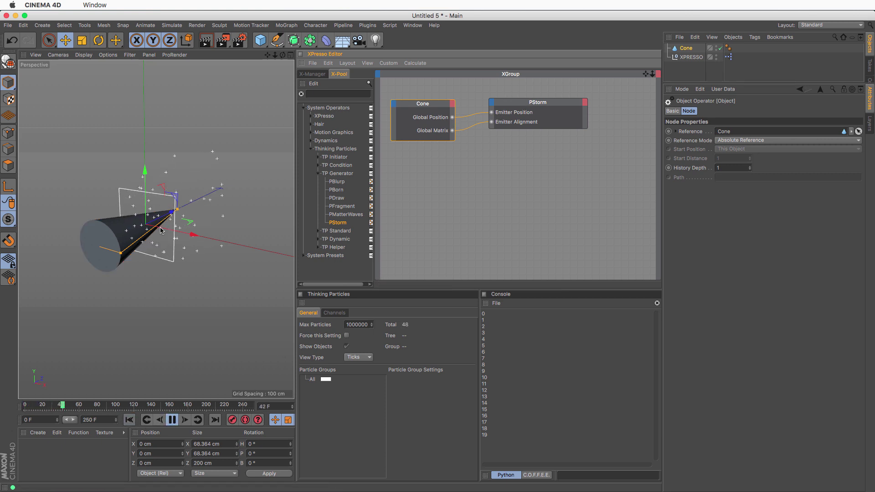
{"action": "left_click_drag", "start_coordinate": [146, 222], "coordinate": [250, 212], "text": "alt"}
{"action": "left_click", "coordinate": [537, 114]}
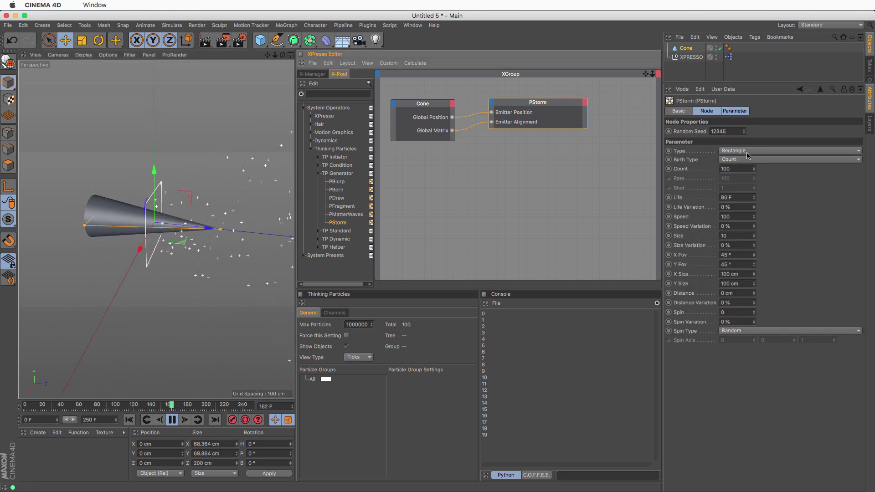
{"action": "left_click", "coordinate": [750, 151]}
{"action": "left_click", "coordinate": [752, 169]}
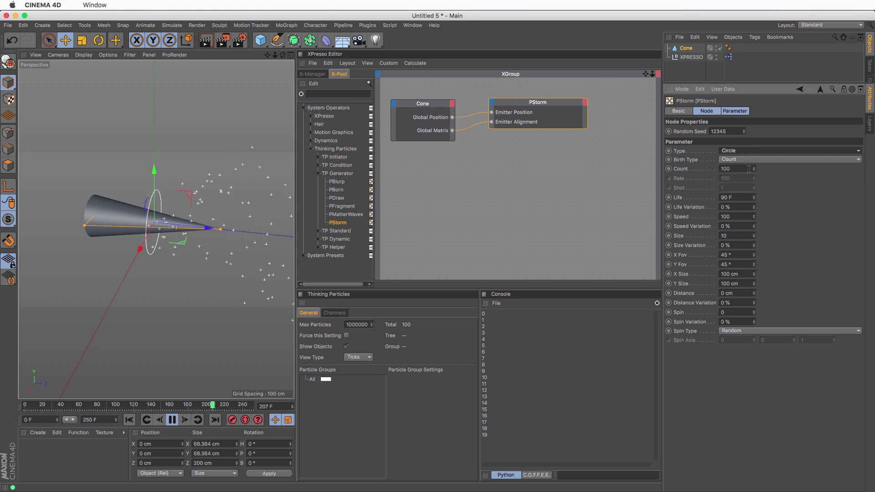
{"action": "left_click_drag", "start_coordinate": [157, 234], "coordinate": [183, 233], "text": "alt"}
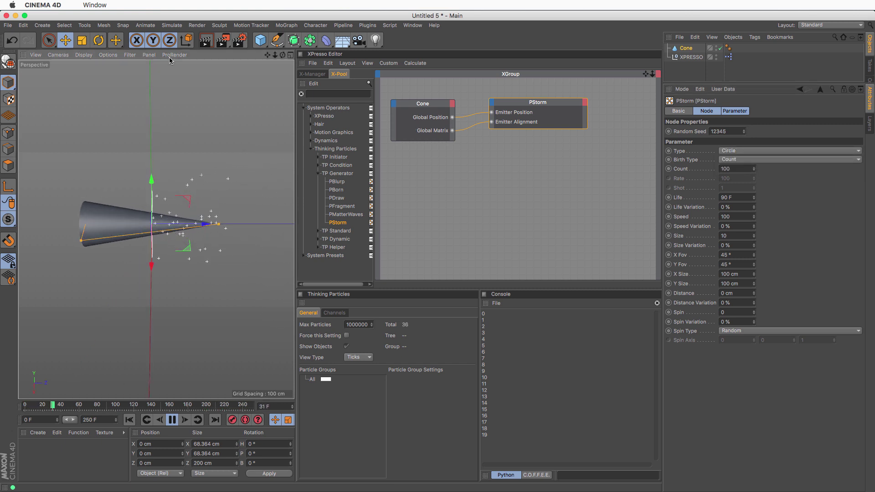
- Rotate the Cone to about H 28°, P 45.5°, B 423° and shift its position slightly during playback
{"action": "left_click", "coordinate": [98, 40]}
{"action": "left_click_drag", "start_coordinate": [122, 252], "coordinate": [248, 349]}
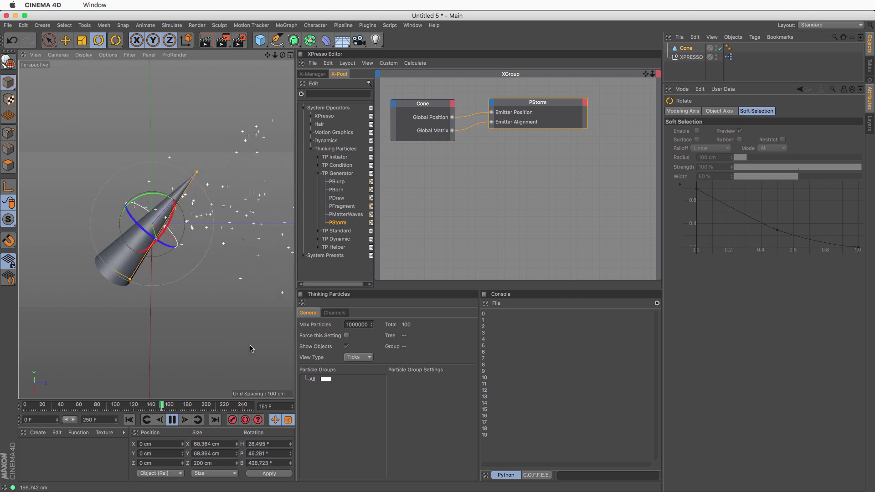
{"action": "left_click_drag", "start_coordinate": [172, 217], "coordinate": [170, 249]}
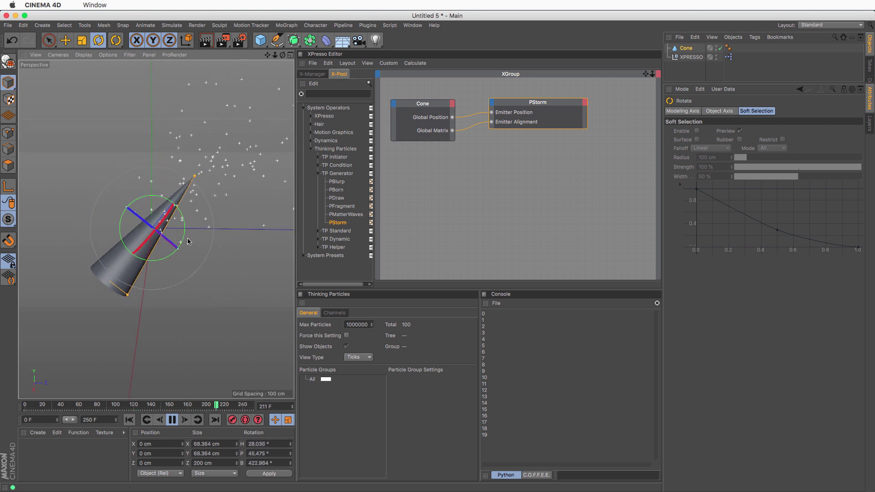
{"action": "key", "text": "e"}
{"action": "left_click_drag", "start_coordinate": [209, 295], "coordinate": [205, 275]}
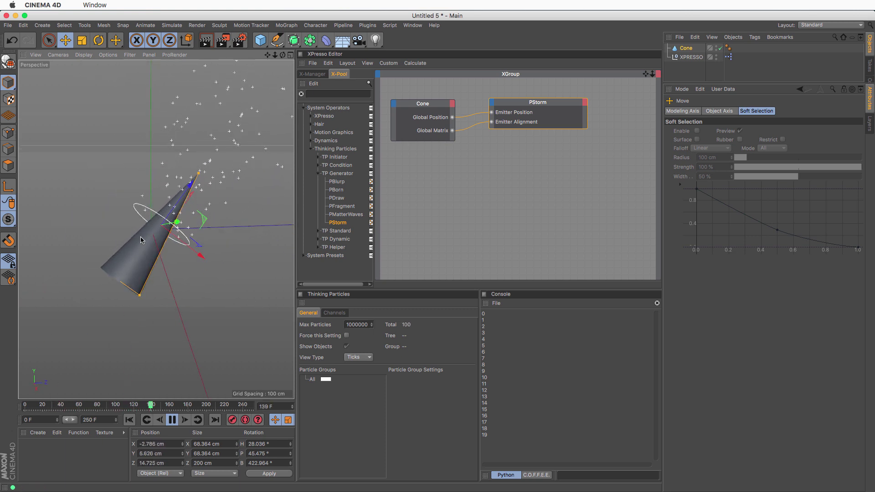
- Delete the Cone and move the XPRESSO null to about X 15.8, Y -66.2, Z -39.4 cm
{"action": "left_click", "coordinate": [690, 58]}
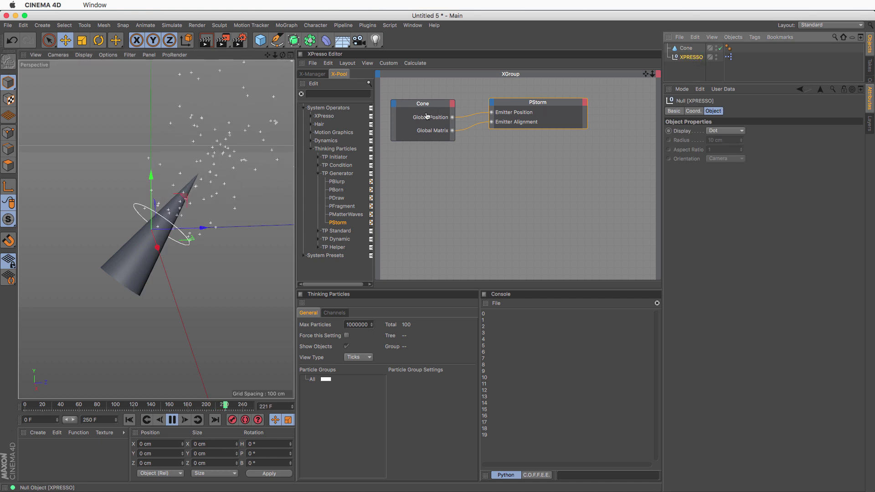
{"action": "left_click", "coordinate": [688, 49]}
{"action": "key", "text": "Delete"}
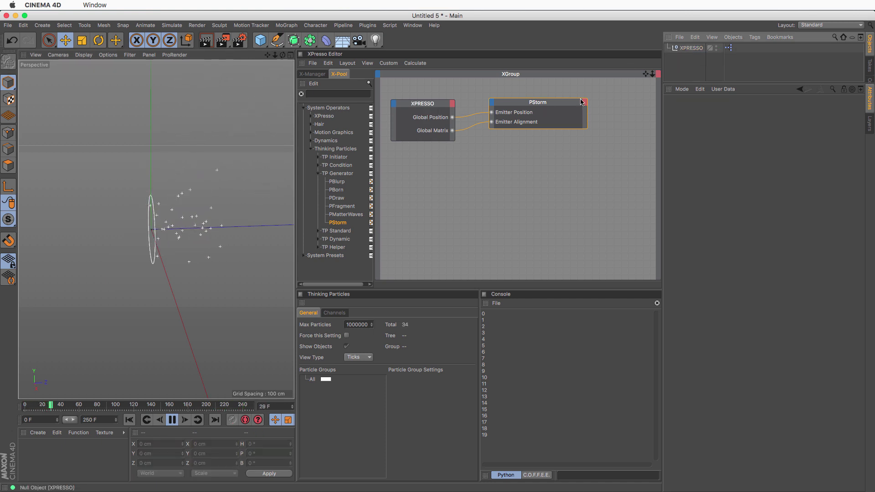
{"action": "left_click", "coordinate": [690, 49]}
{"action": "mouse_move", "coordinate": [178, 230]}
{"action": "left_mouse_down"}
{"action": "mouse_move", "coordinate": [195, 163]}
{"action": "mouse_move", "coordinate": [161, 101]}
{"action": "mouse_move", "coordinate": [182, 296]}
{"action": "mouse_move", "coordinate": [241, 91]}
{"action": "mouse_move", "coordinate": [217, 231]}
{"action": "mouse_move", "coordinate": [184, 237]}
{"action": "left_mouse_up"}
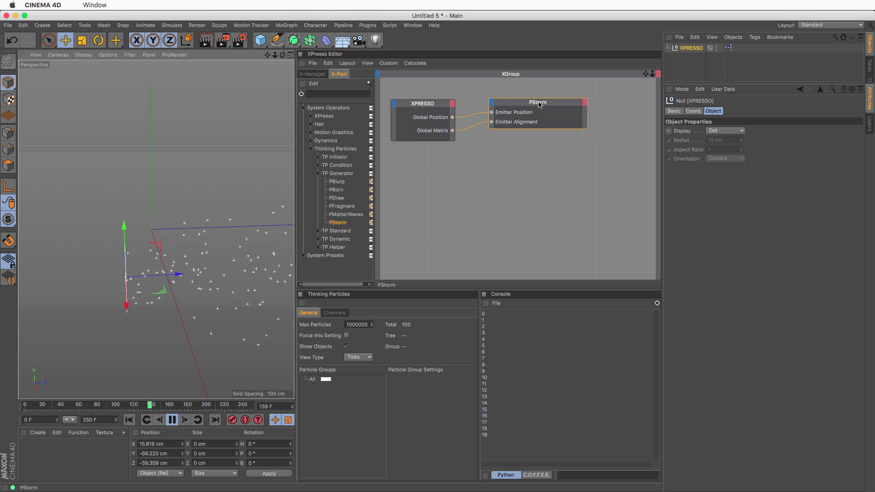
- Nudge the PStorm node within the XGroup and add a Particle Birth output port to it
{"action": "left_click", "coordinate": [585, 102]}
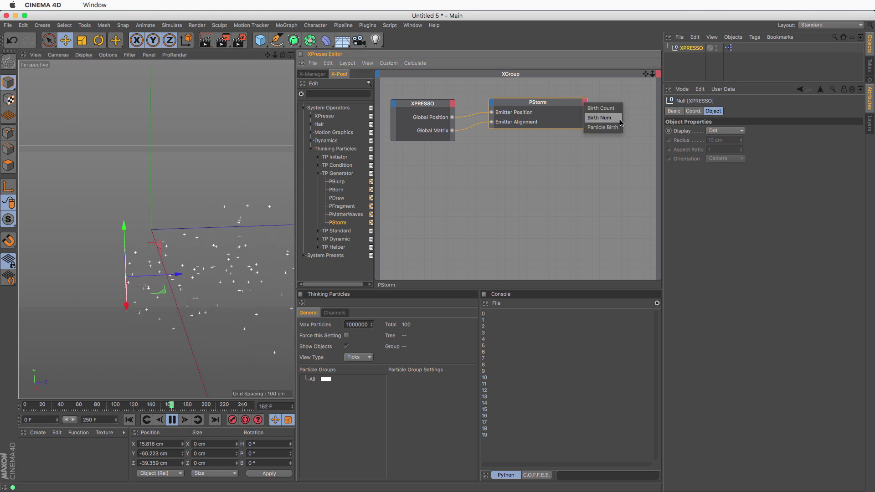
{"action": "left_click_drag", "start_coordinate": [537, 103], "coordinate": [542, 108]}
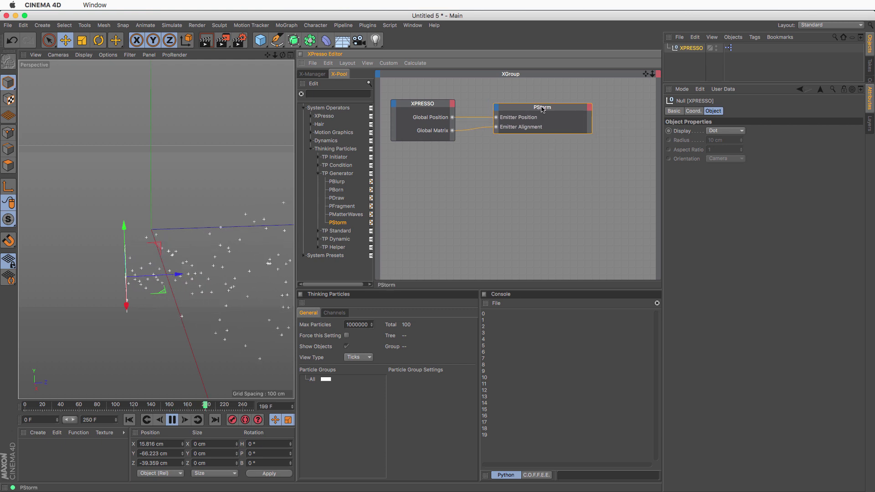
{"action": "left_click", "coordinate": [589, 107]}
{"action": "left_click", "coordinate": [601, 135]}
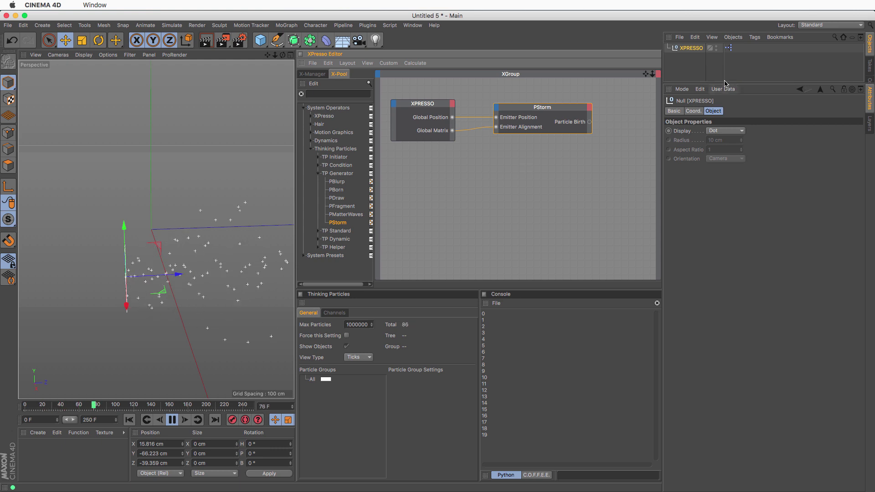
- Enlarge the object list's height, then stop playback and rewind the animation to frame 0
{"action": "left_click_drag", "start_coordinate": [724, 85], "coordinate": [710, 257]}
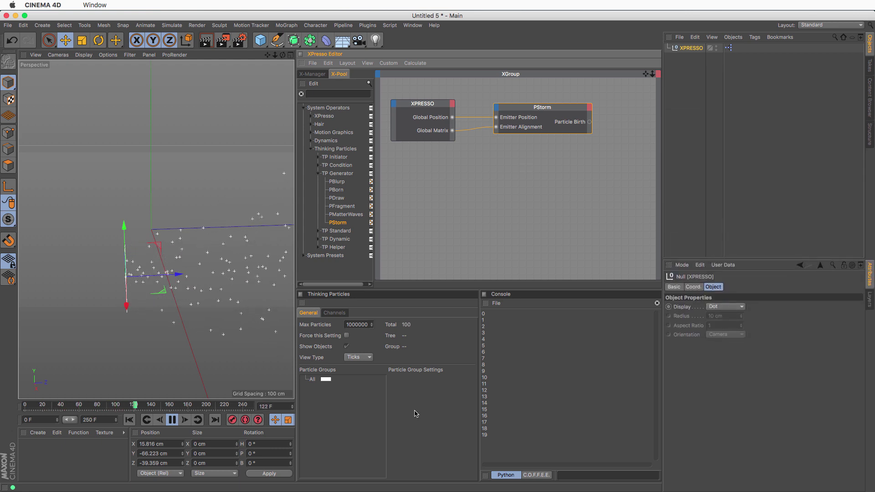
{"action": "left_click", "coordinate": [171, 420]}
{"action": "left_click", "coordinate": [130, 420]}
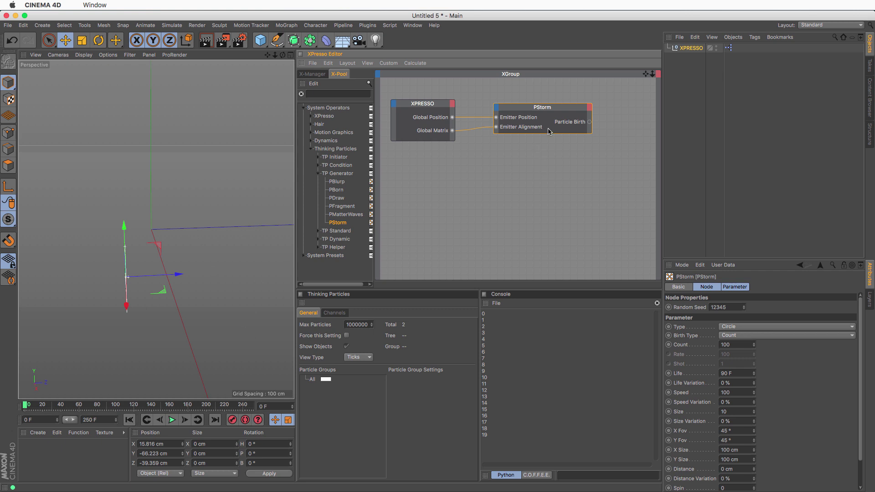
- Delete the PStorm and XPRESSO nodes from the XGroup
{"action": "left_click_drag", "start_coordinate": [522, 93], "coordinate": [559, 173]}
{"action": "key", "text": "Delete"}
{"action": "left_click_drag", "start_coordinate": [475, 132], "coordinate": [413, 164]}
{"action": "key", "text": "Delete"}
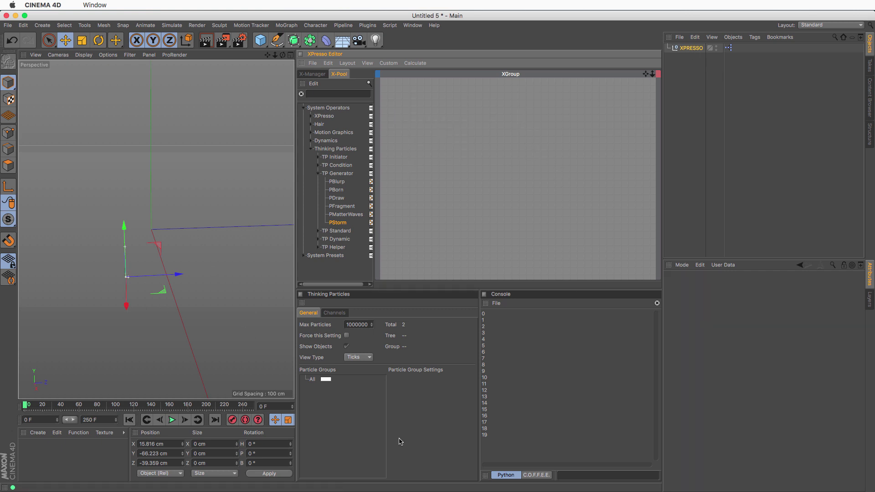
- Reset the XPRESSO null's position to 0 cm on X, Y and Z and run the animation
{"action": "left_click", "coordinate": [162, 445]}
{"action": "type", "text": "0"}
{"action": "key", "text": "Tab"}
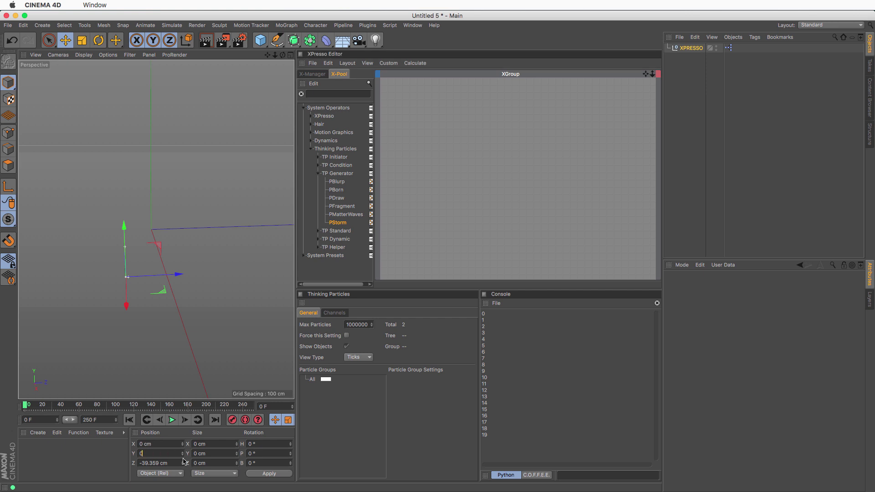
{"action": "type", "text": "0"}
{"action": "key", "text": "Tab"}
{"action": "type", "text": "0"}
{"action": "key", "text": "Return"}
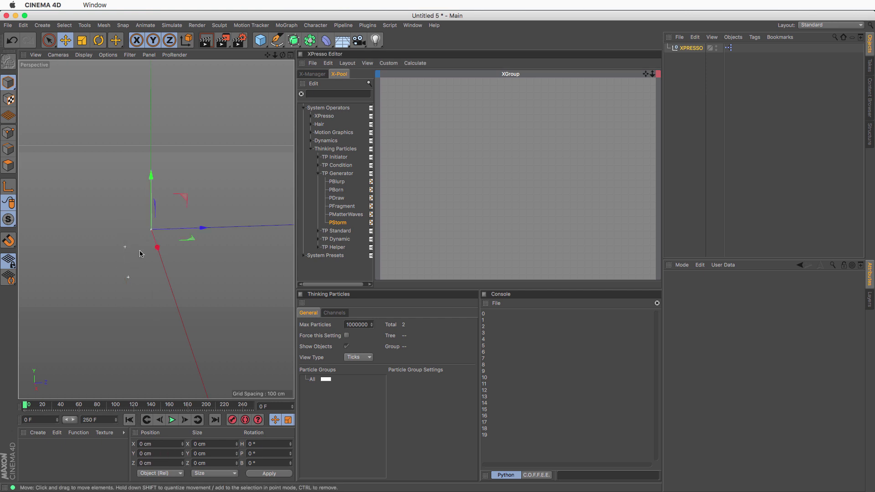
{"action": "left_click", "coordinate": [172, 420]}
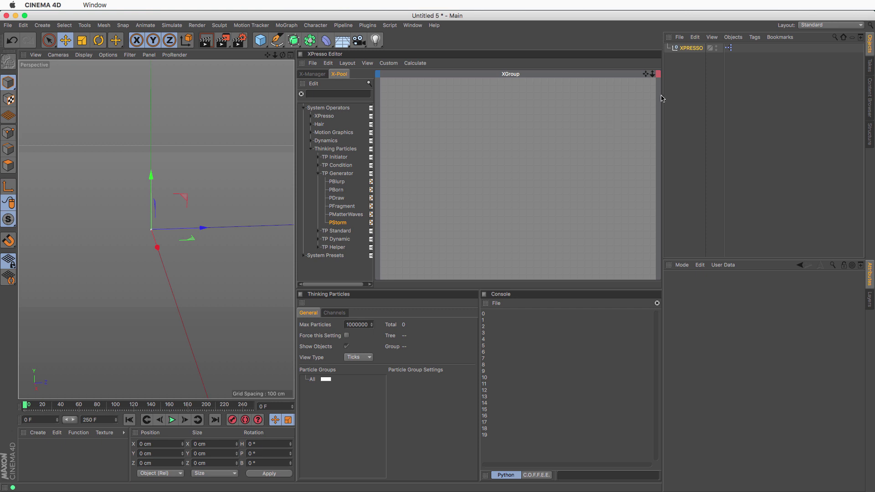
- Widen the object and attribute area, then add a MoGraph Matrix object that generates Thinking Particles
{"action": "left_click_drag", "start_coordinate": [662, 97], "coordinate": [546, 112]}
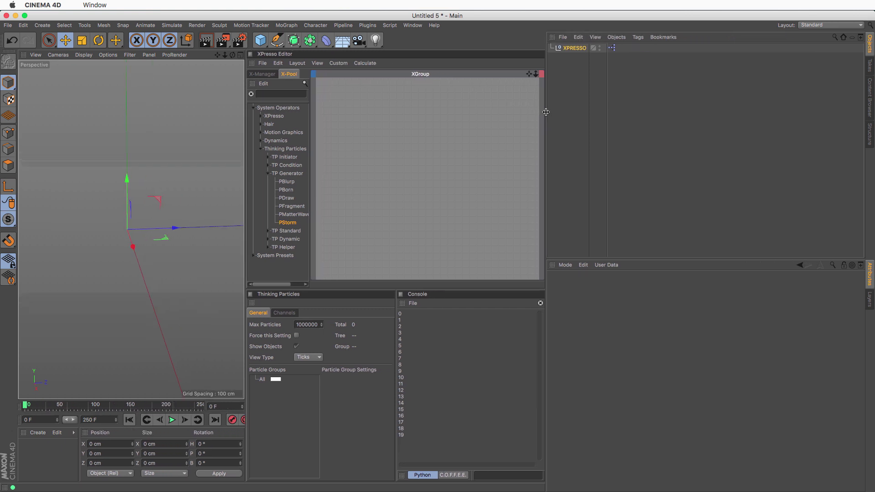
{"action": "left_click", "coordinate": [287, 25]}
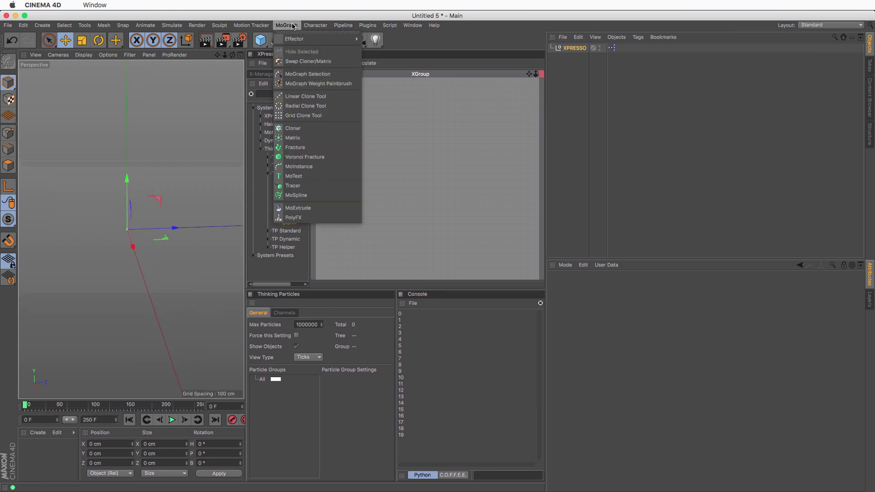
{"action": "left_click", "coordinate": [294, 138]}
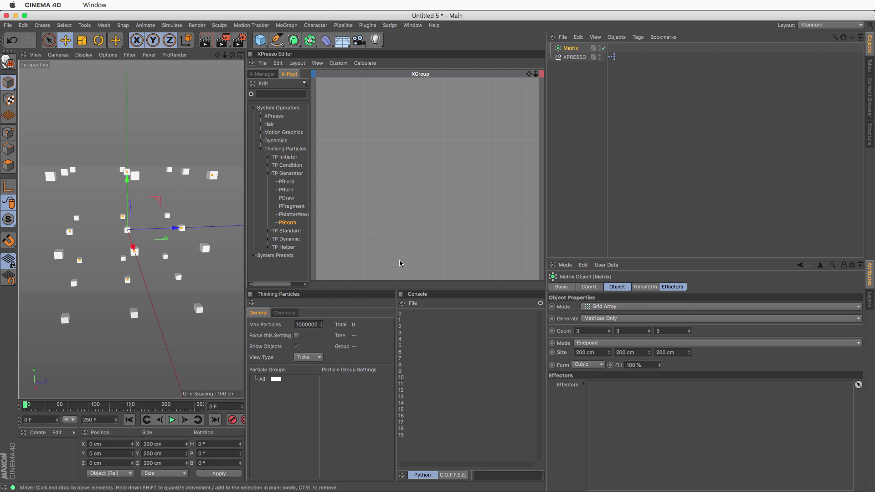
{"action": "left_click", "coordinate": [612, 318]}
{"action": "left_click", "coordinate": [616, 338]}
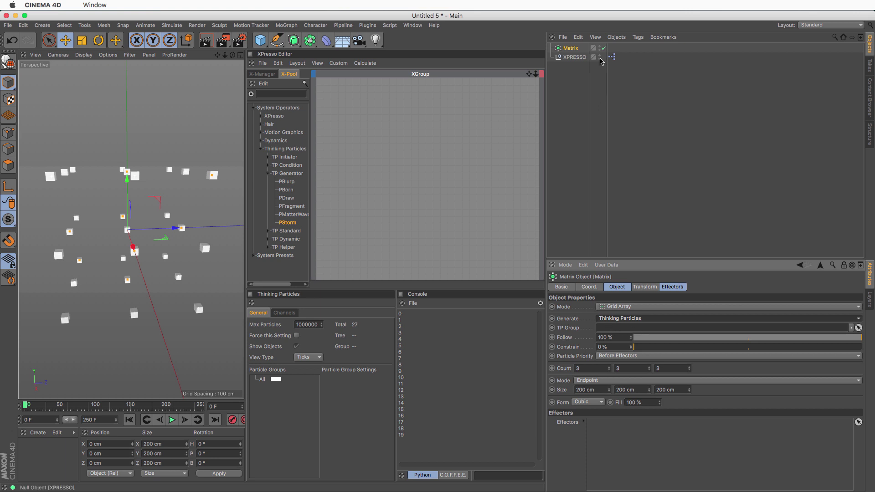
- Hide the Matrix object in the viewport and raise its grid counts to 8, 8 and 5 during playback
{"action": "left_click", "coordinate": [599, 48]}
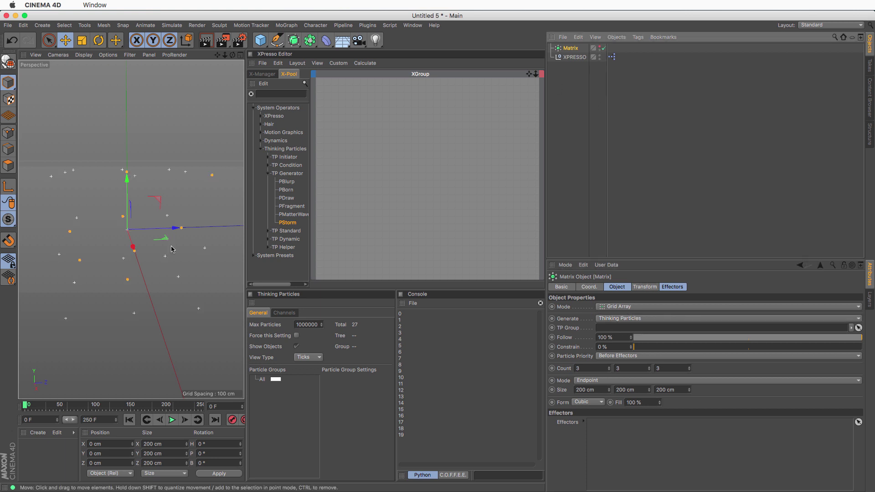
{"action": "left_click_drag", "start_coordinate": [113, 292], "coordinate": [181, 410], "text": "alt"}
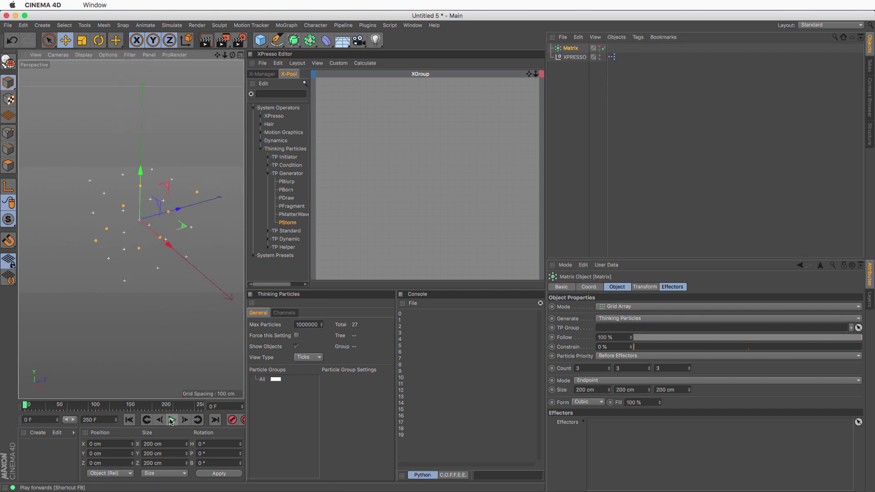
{"action": "left_click", "coordinate": [171, 420]}
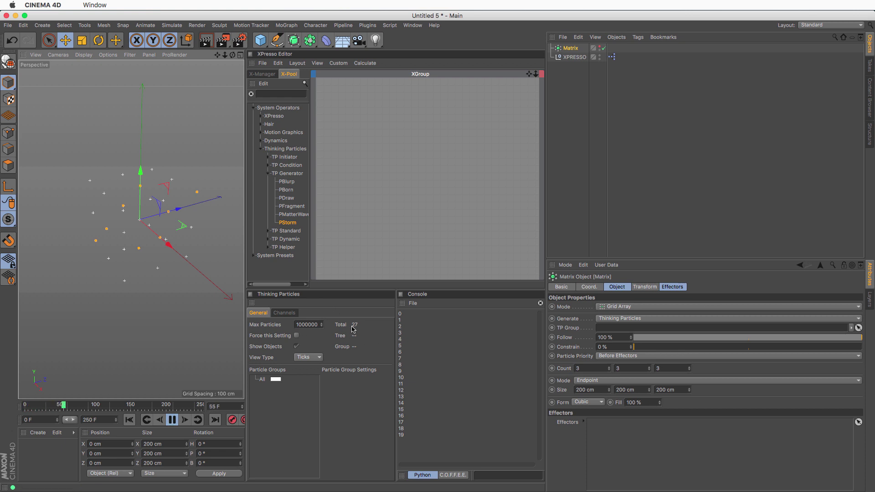
{"action": "left_click_drag", "start_coordinate": [609, 368], "coordinate": [688, 369]}
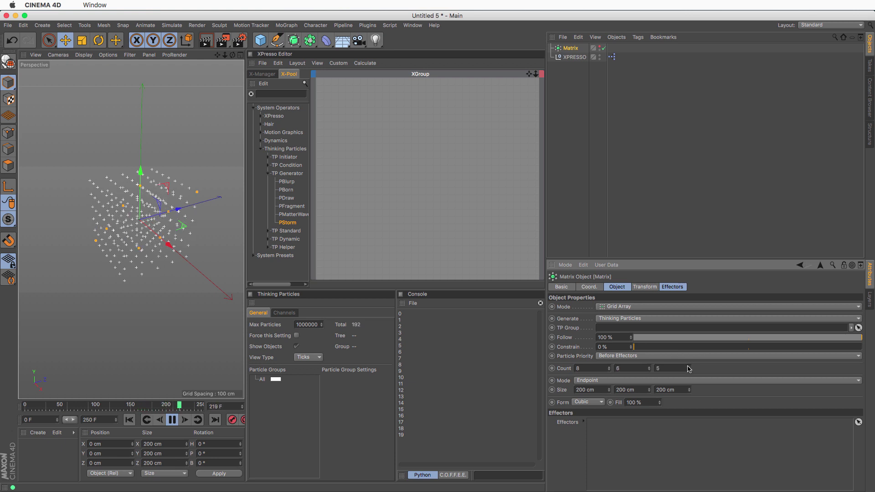
- Distribute the Matrix over a new Sphere primitive using Object mode and hide the Sphere
{"action": "left_click", "coordinate": [631, 307]}
{"action": "left_click", "coordinate": [634, 314]}
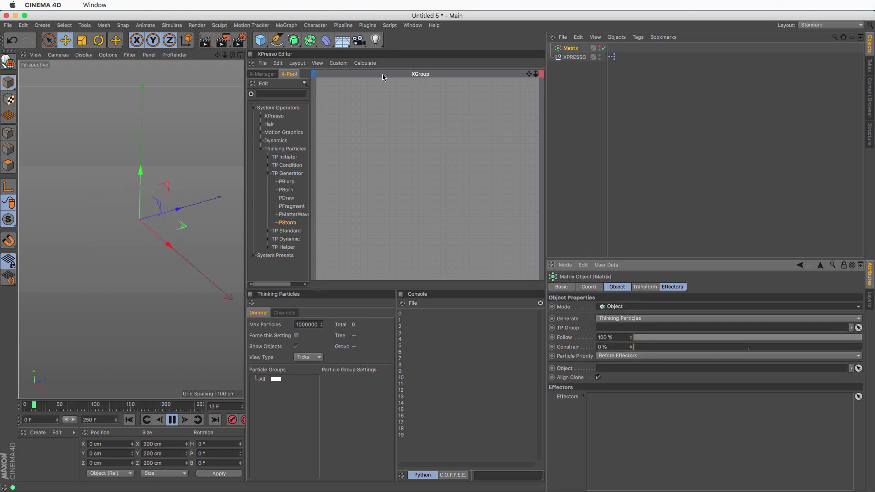
{"action": "left_click_drag", "start_coordinate": [260, 40], "coordinate": [449, 69]}
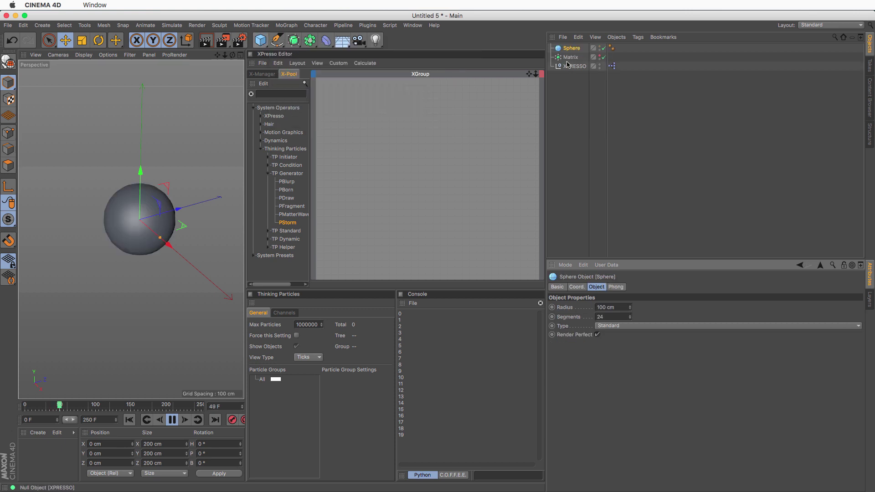
{"action": "left_click_drag", "start_coordinate": [577, 49], "coordinate": [621, 369]}
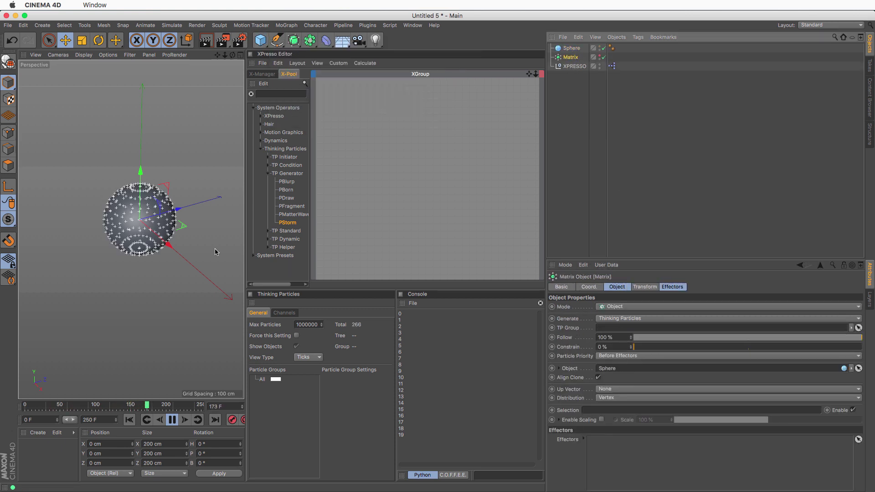
{"action": "left_click", "coordinate": [604, 48]}
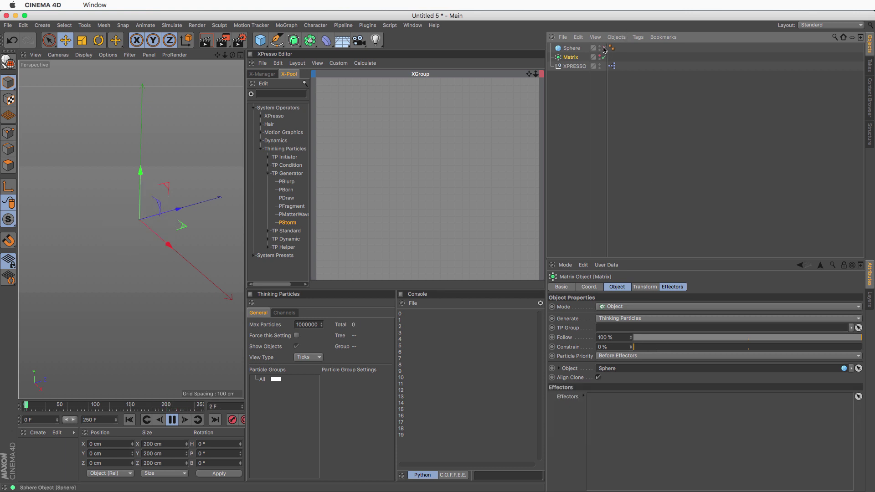
{"action": "left_click", "coordinate": [604, 48]}
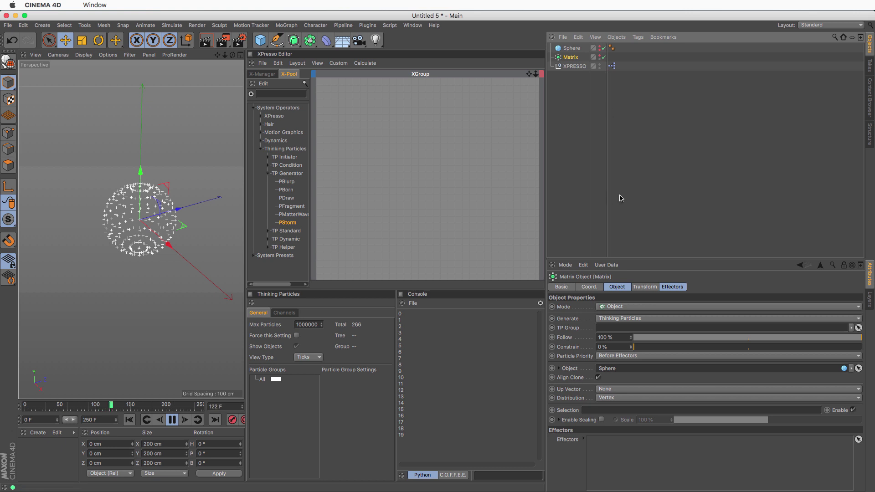
- Set the Matrix distribution to Volume and raise its count to about 389
{"action": "left_click", "coordinate": [619, 390]}
{"action": "left_click", "coordinate": [606, 398]}
{"action": "left_click", "coordinate": [611, 398]}
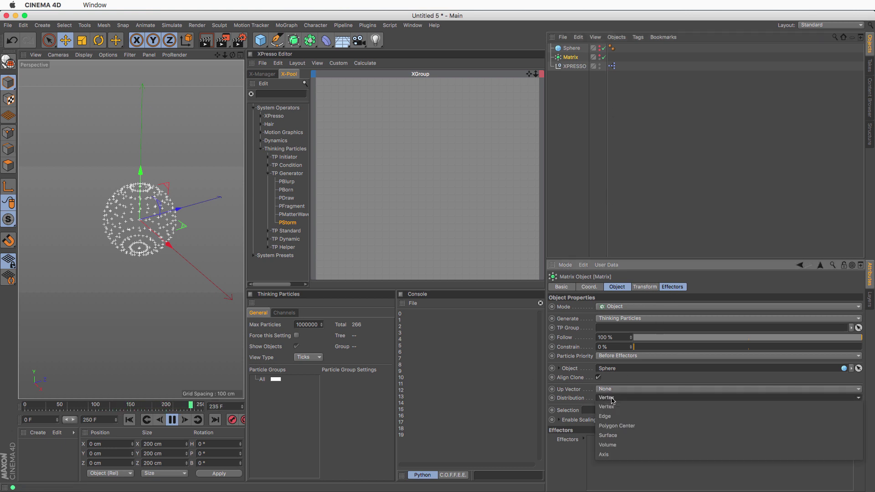
{"action": "left_click", "coordinate": [636, 445]}
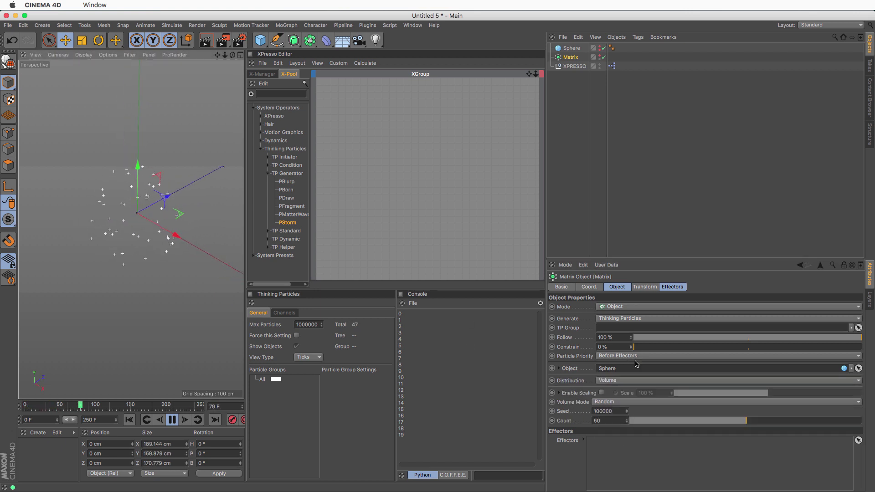
{"action": "left_click_drag", "start_coordinate": [626, 421], "coordinate": [628, 405]}
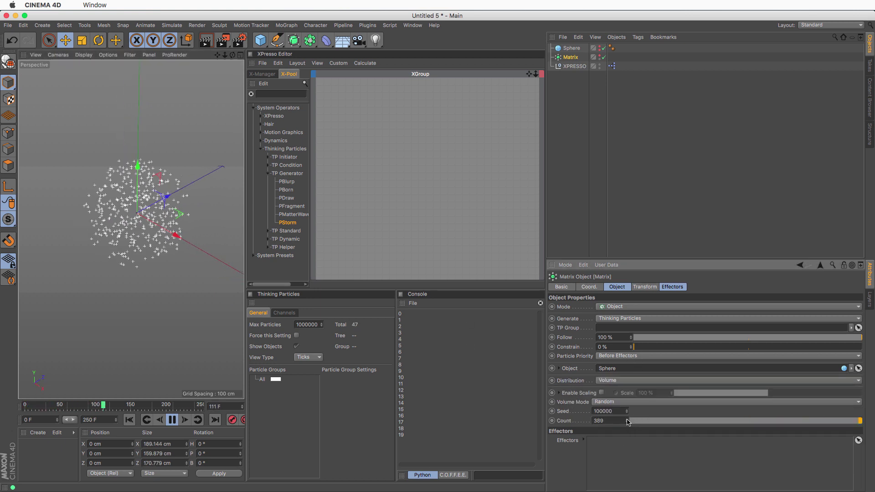